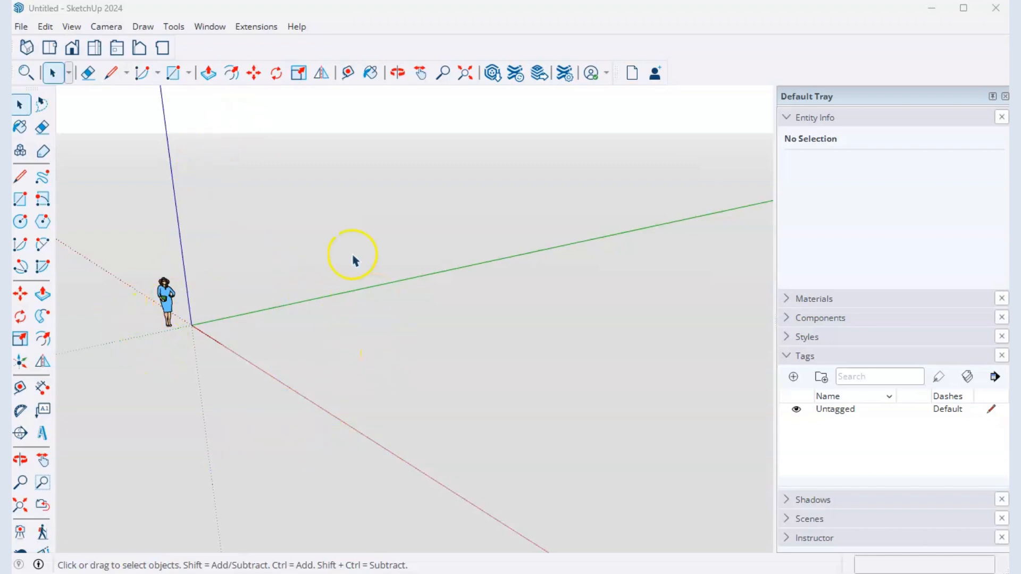
# - Import the floor plan image Eco+baby+Floor+Plan.jpg and place it flat on the ground with one corner at the origin
pyautogui.click(21, 27)
pyautogui.click(20, 221)
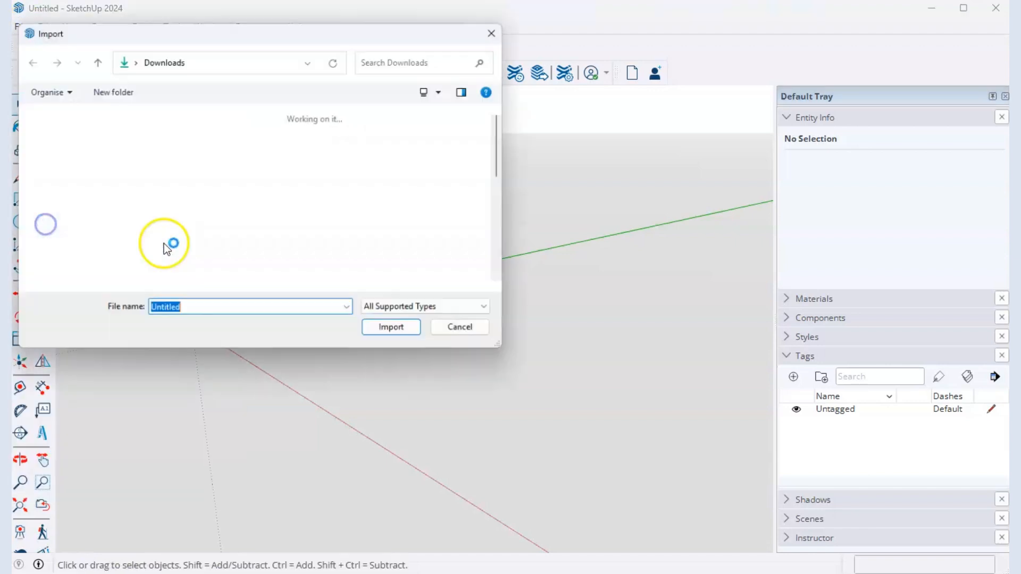
pyautogui.click(165, 146)
pyautogui.click(385, 379)
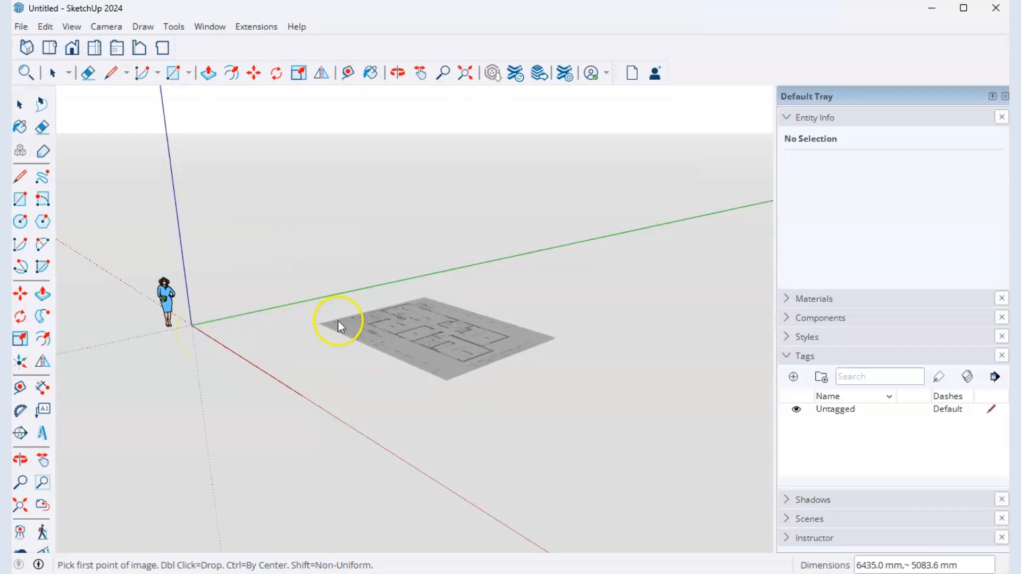
pyautogui.click(197, 328)
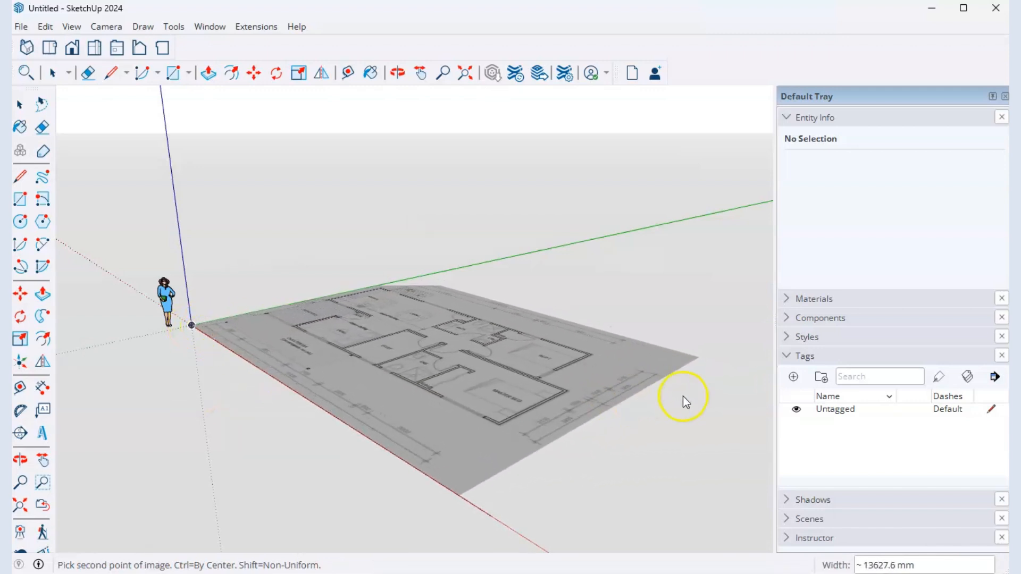
pyautogui.click(712, 391)
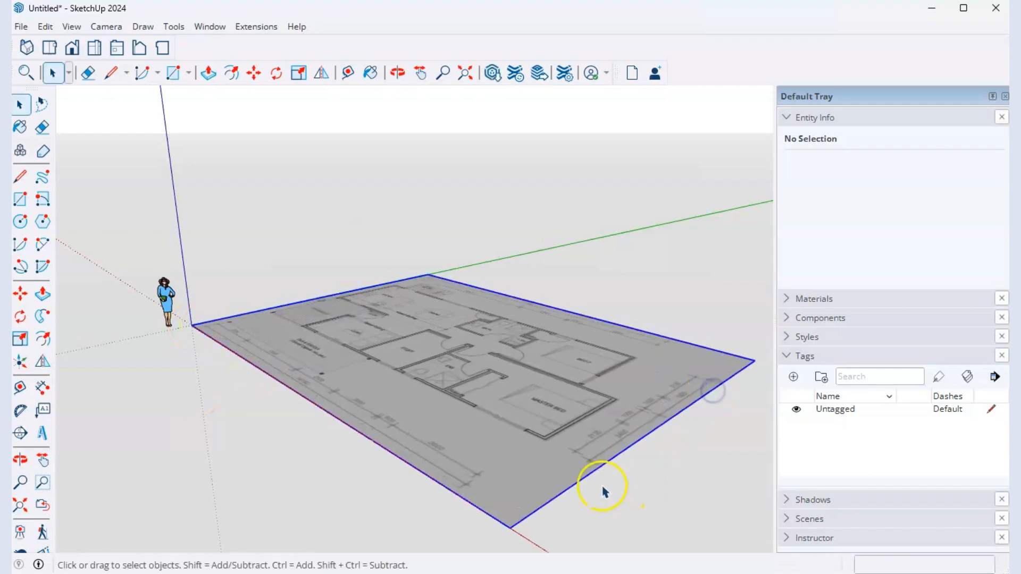
# - Switch to the top view and examine the overall dimension lines along the floor plan's edges
pyautogui.moveTo(206, 367); pyautogui.dragTo(455, 494, button='middle')
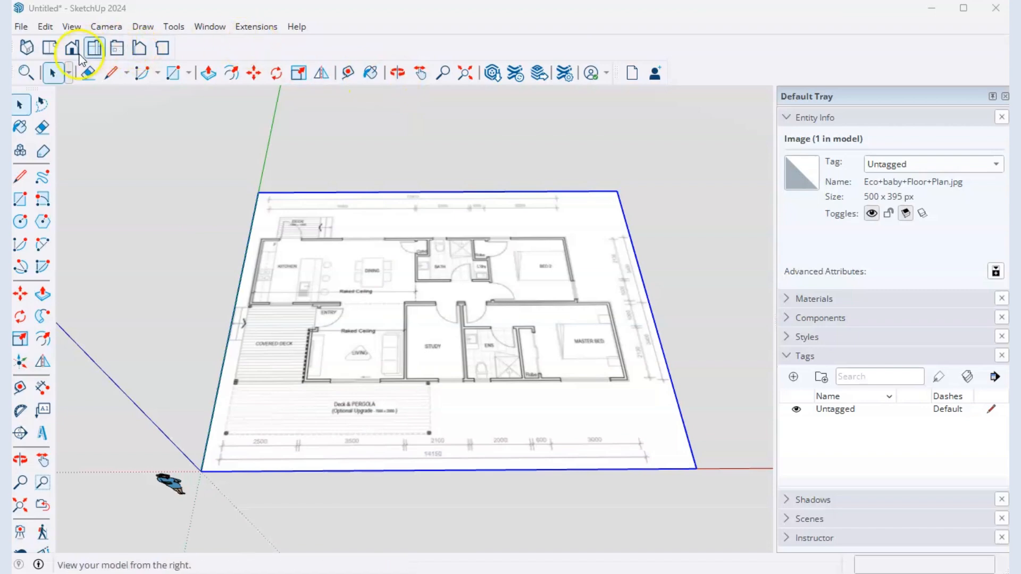
pyautogui.click(50, 48)
pyautogui.scroll(2, 359, 484)
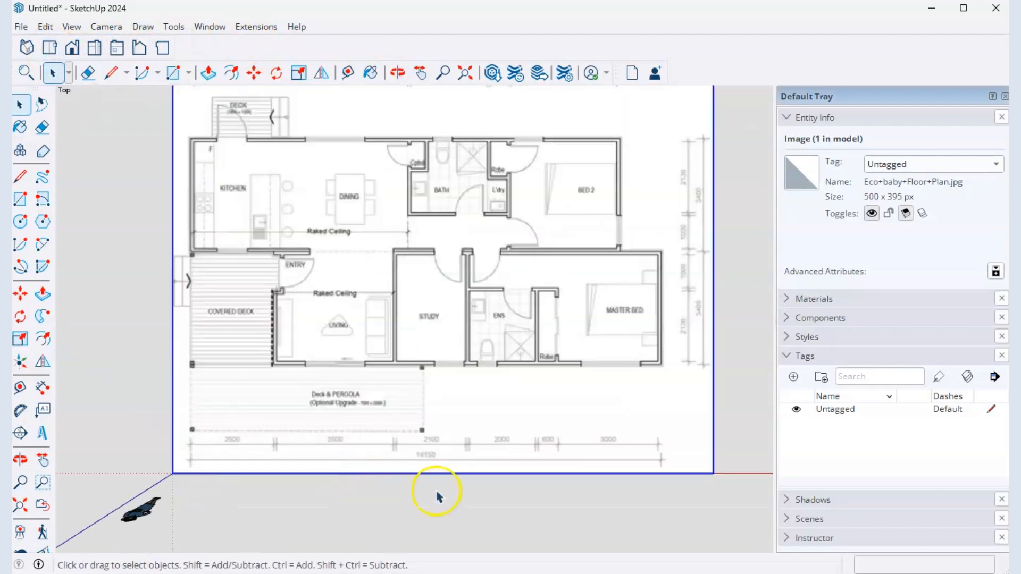
pyautogui.scroll(-2, 545, 427)
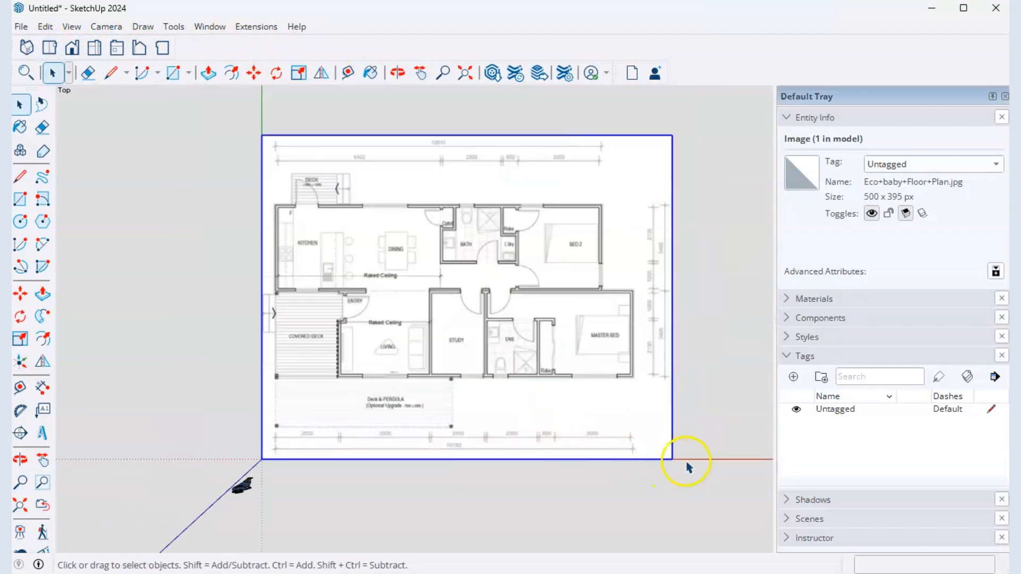
pyautogui.scroll(4, 570, 467)
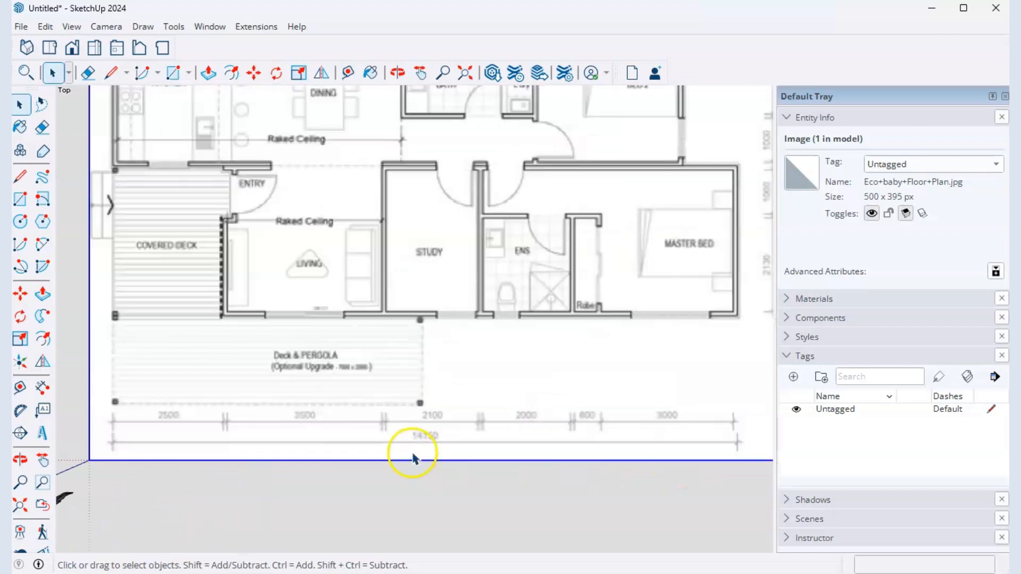
pyautogui.scroll(-4, 437, 432)
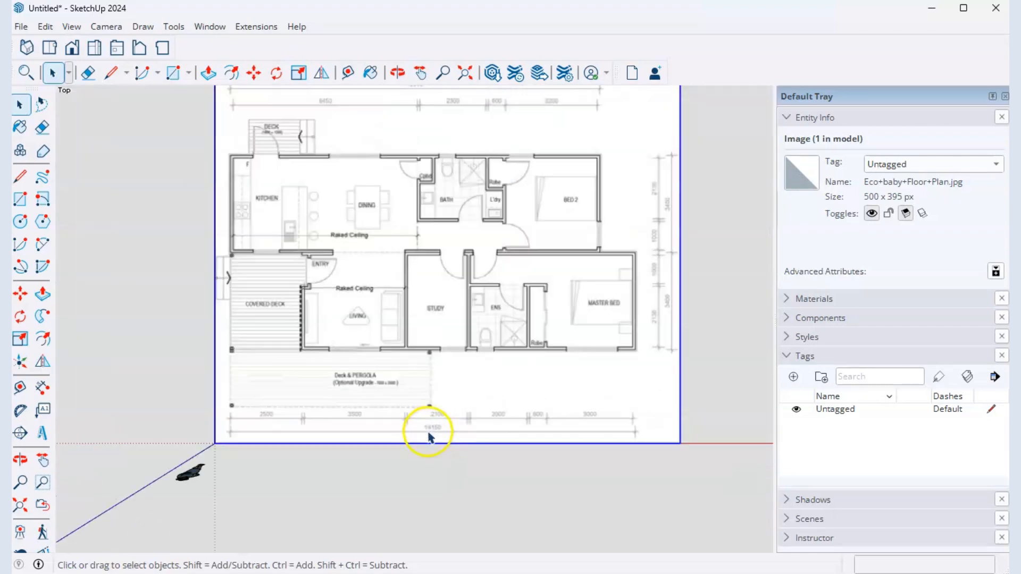
pyautogui.scroll(2, 420, 183)
pyautogui.scroll(1, 420, 184)
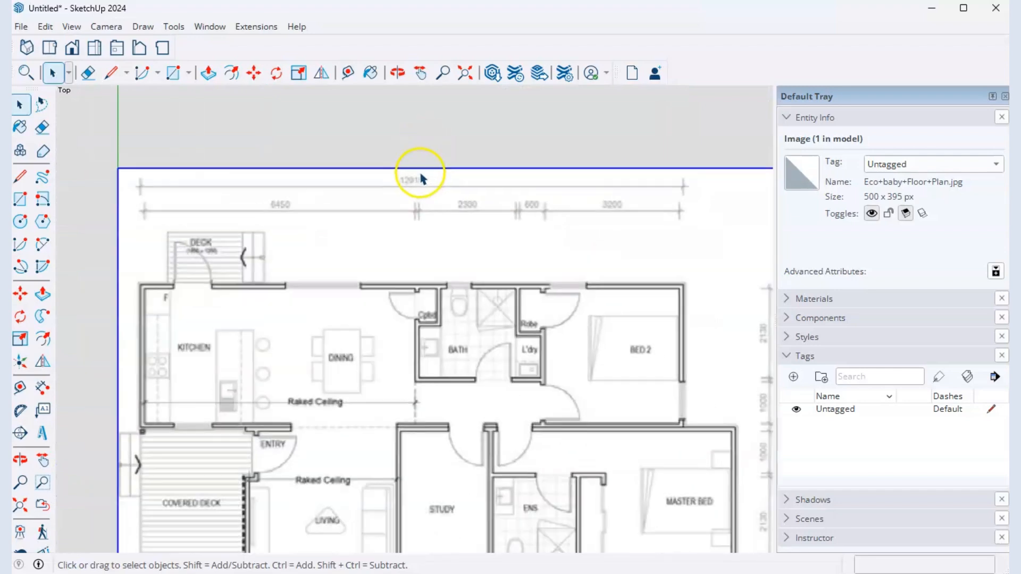
pyautogui.scroll(-2, 416, 177)
pyautogui.scroll(1, 398, 503)
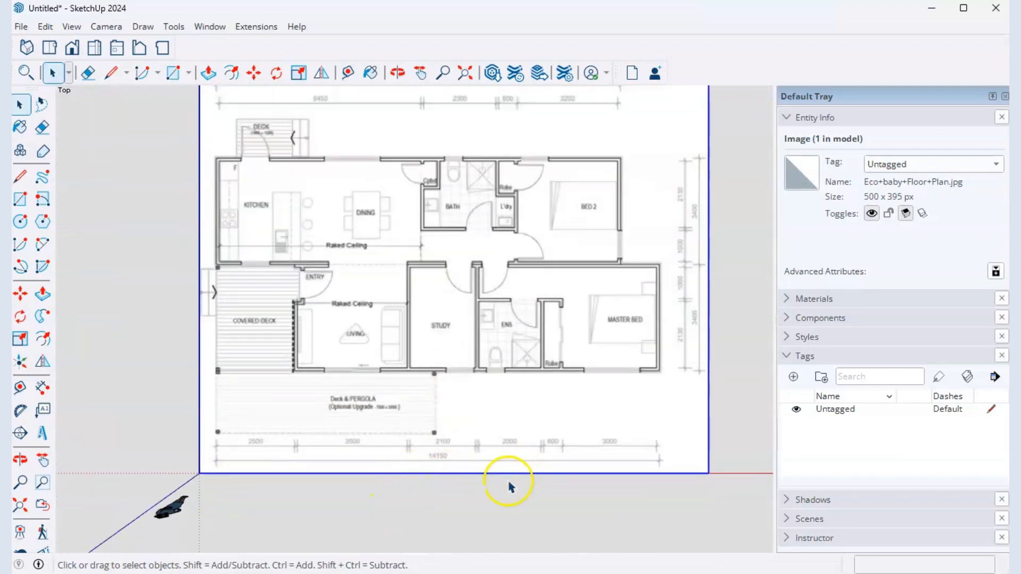
pyautogui.scroll(1, 509, 486)
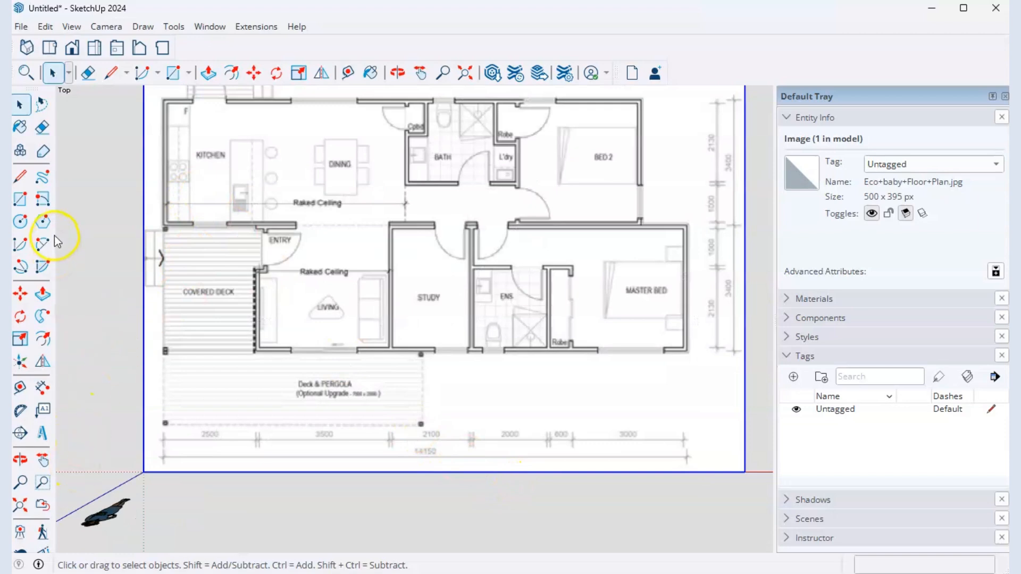
pyautogui.press('t')
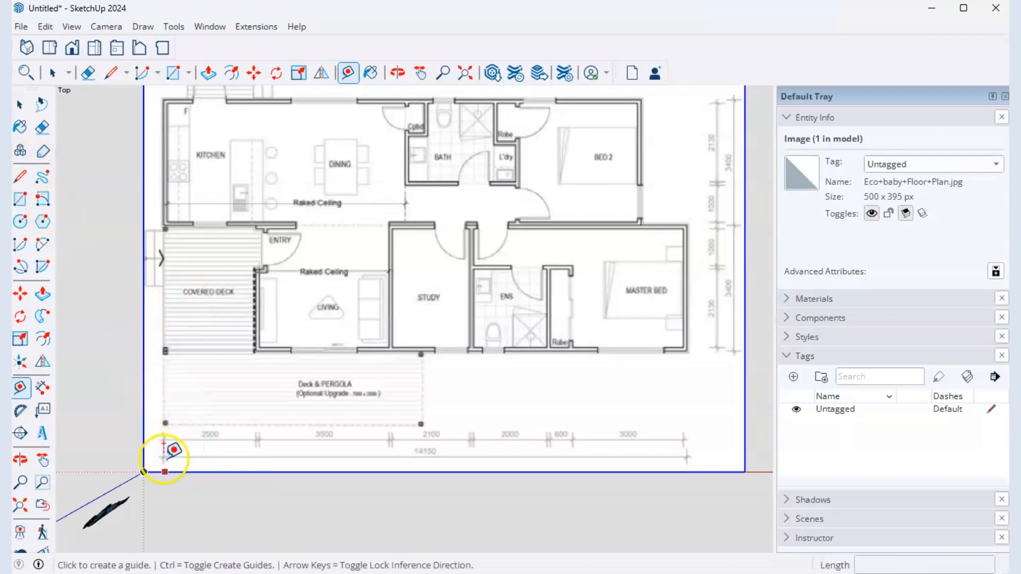
pyautogui.scroll(2, 156, 466)
pyautogui.scroll(8, 156, 466)
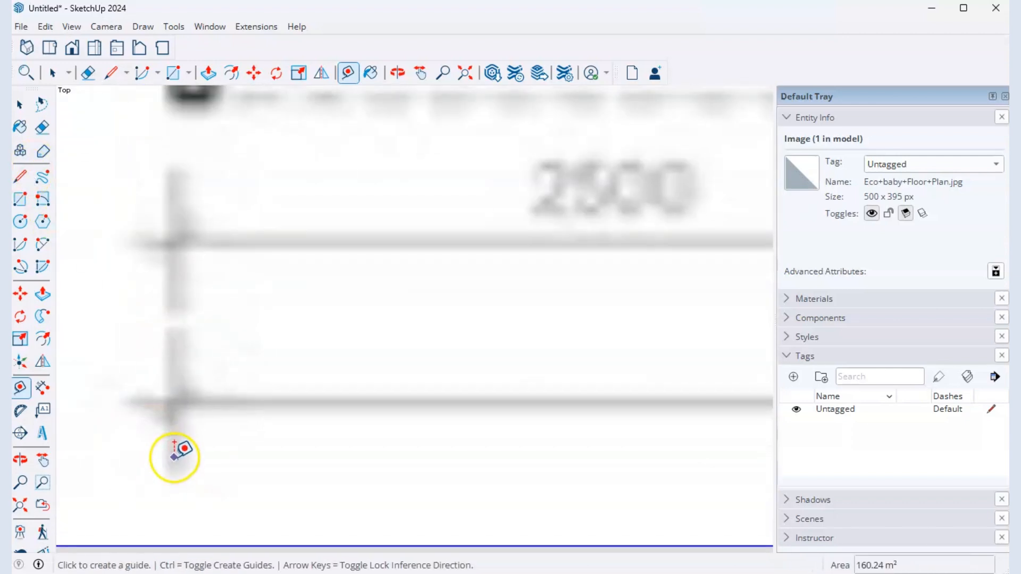
pyautogui.scroll(2, 175, 450)
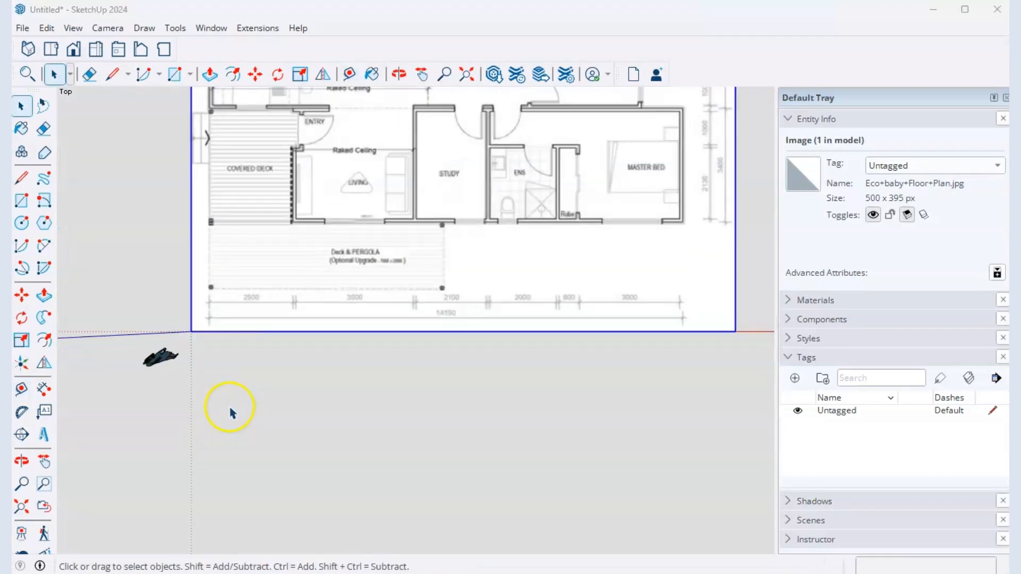
# - Measure the overall dimension line below the deck and pergola from end to end with the Tape Measure tool
pyautogui.scroll(-1, 232, 412)
pyautogui.press('t')
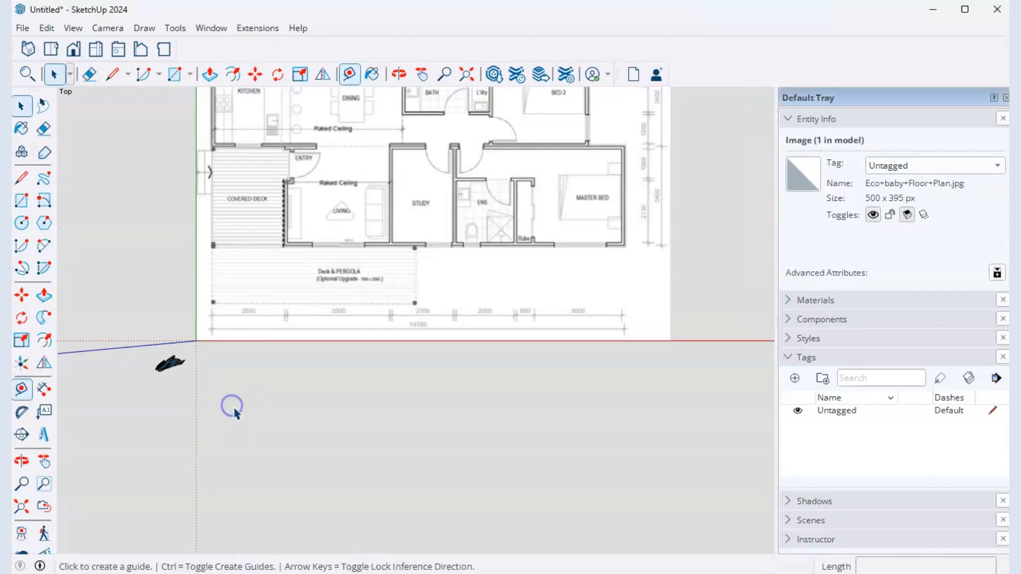
pyautogui.scroll(3, 220, 306)
pyautogui.scroll(8, 213, 317)
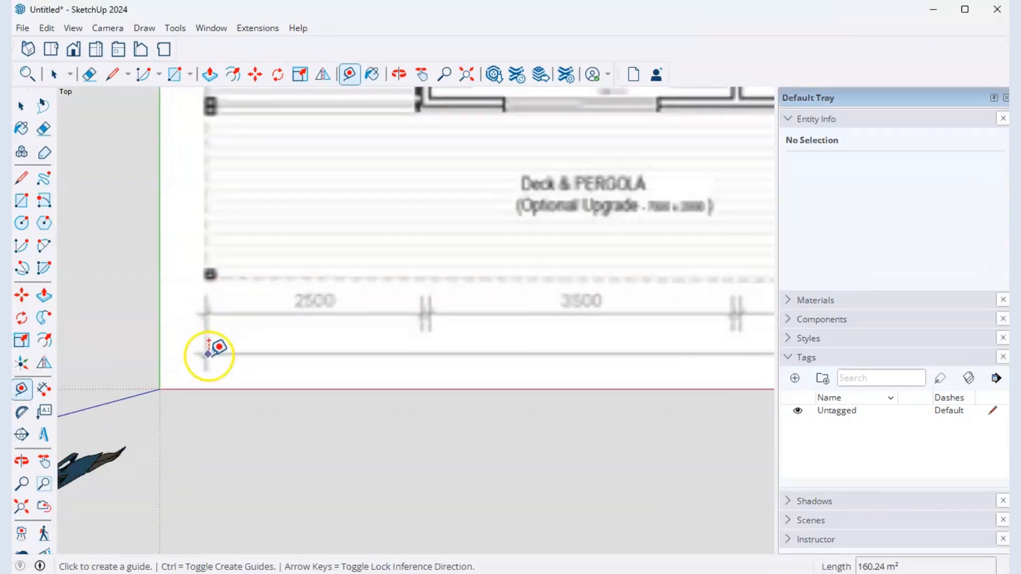
pyautogui.scroll(3, 201, 352)
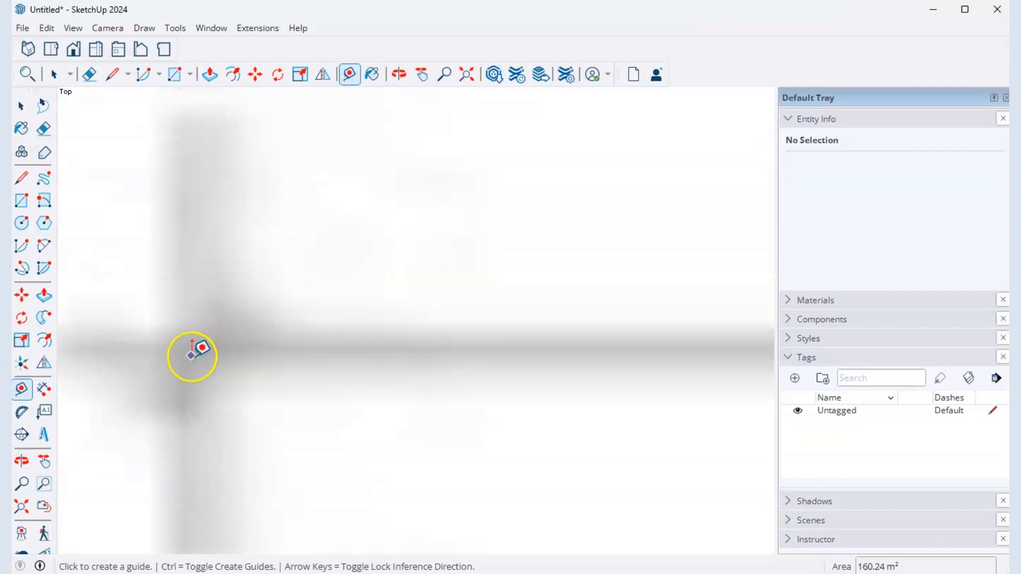
pyautogui.click(198, 356)
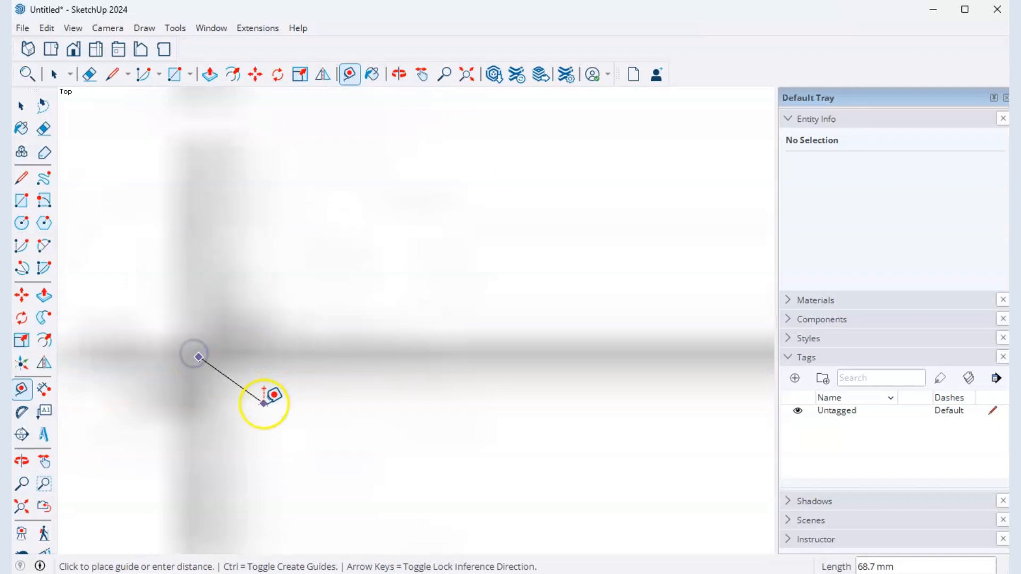
pyautogui.scroll(-5, 221, 365)
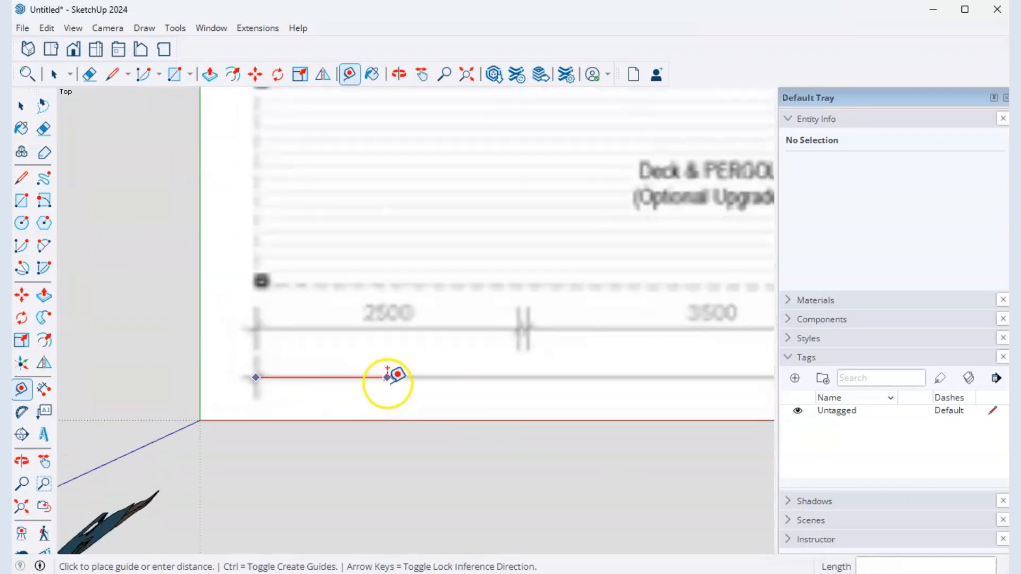
pyautogui.scroll(-3, 393, 373)
pyautogui.scroll(-4, 342, 376)
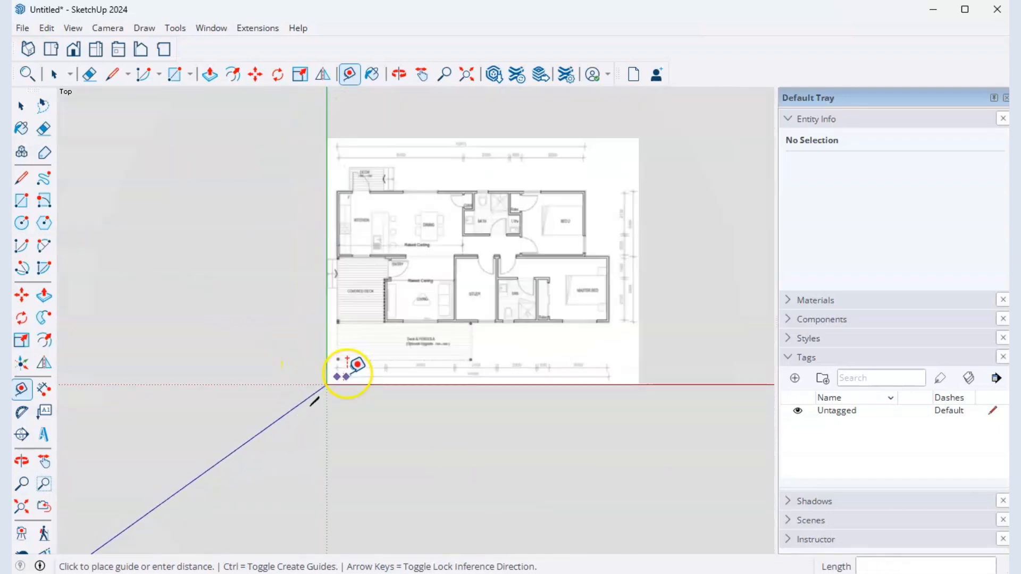
pyautogui.scroll(6, 587, 372)
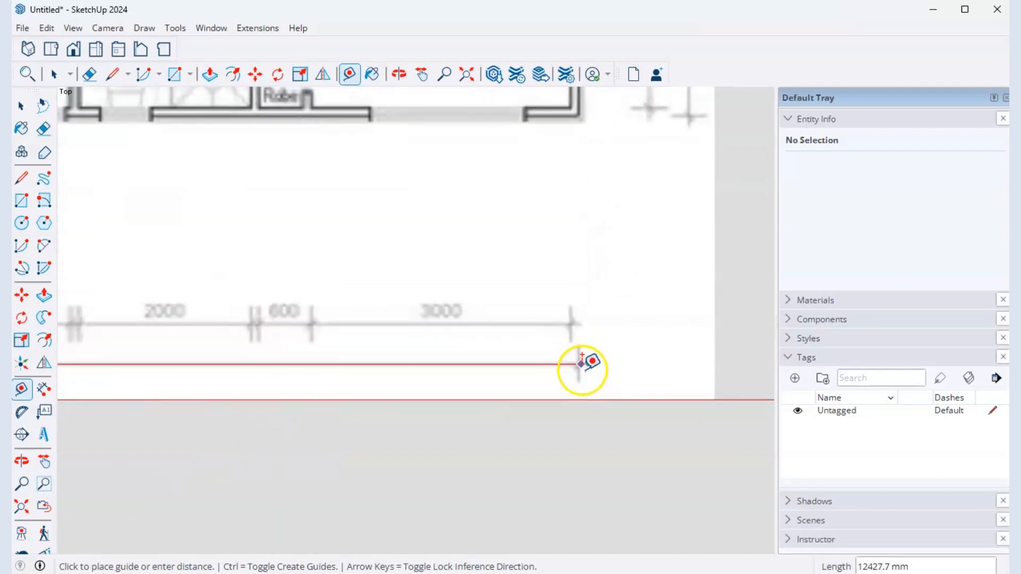
pyautogui.scroll(8, 581, 364)
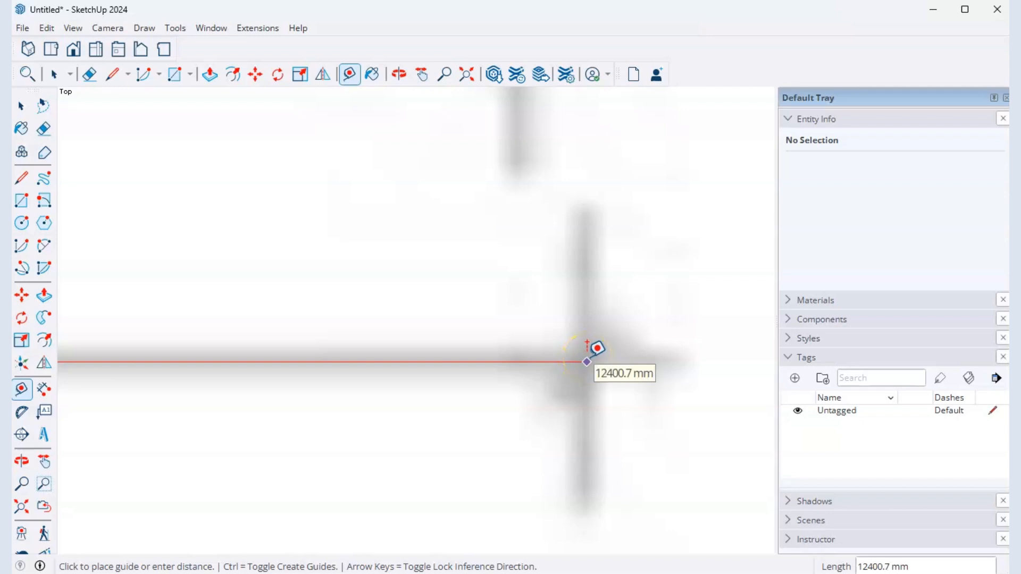
pyautogui.click(587, 360)
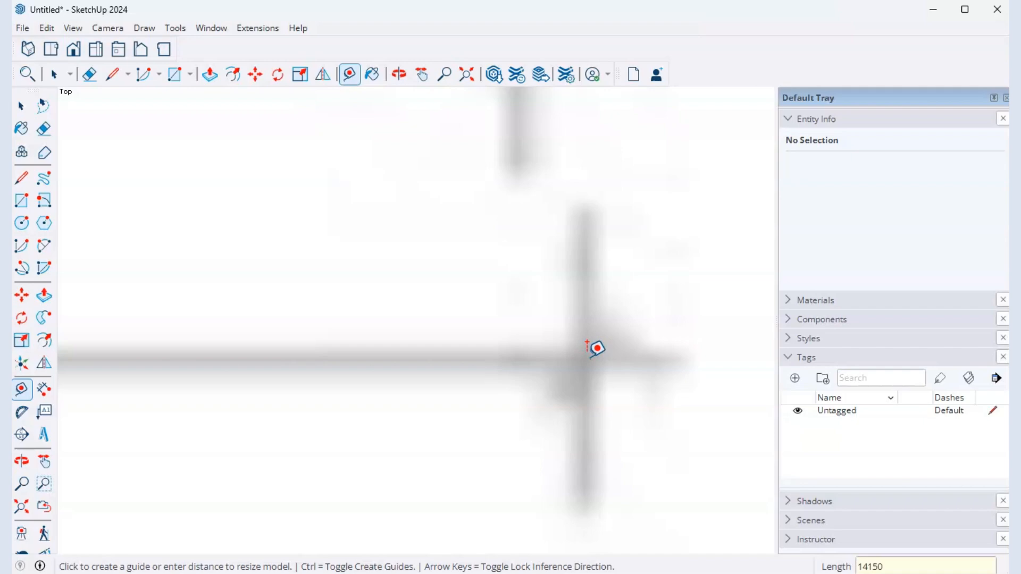
# - Resize the whole model so that the measured overall dimension line is 14150 mm long
pyautogui.write('14150')
pyautogui.press('Return')
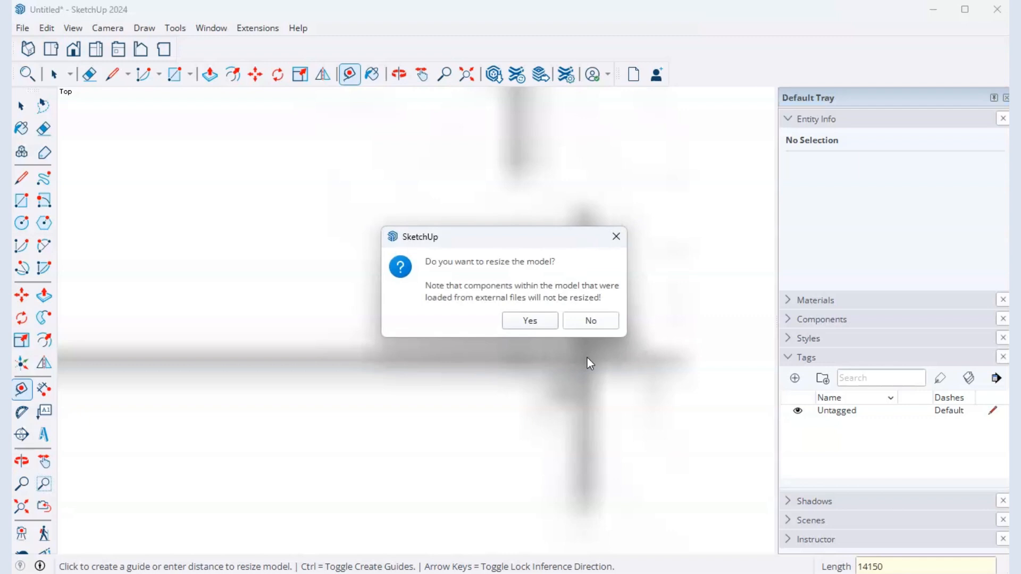
pyautogui.click(522, 322)
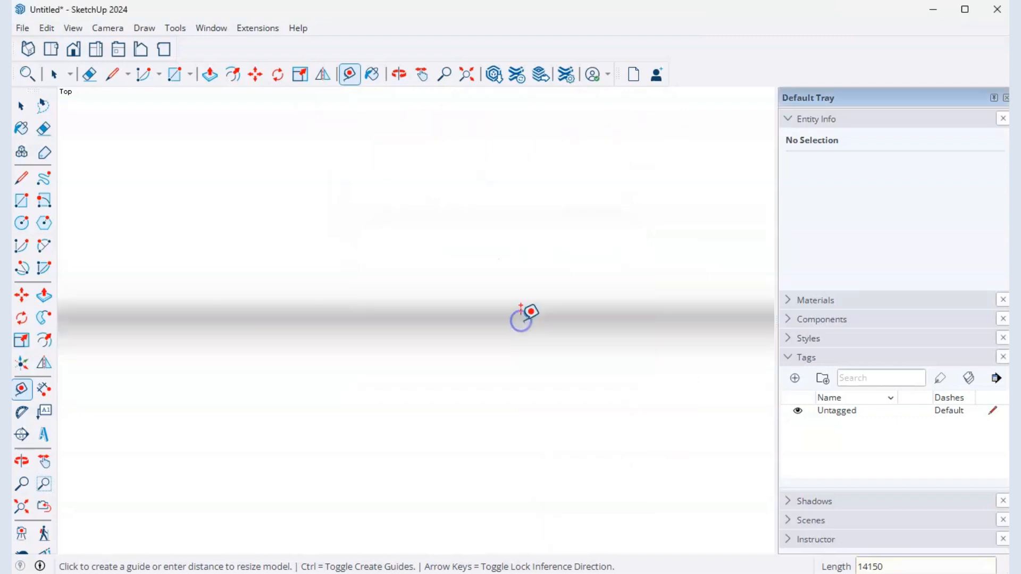
# - Check the new scale by measuring the 3500 dimension segment below the deck and pergola
pyautogui.scroll(-8, 533, 356)
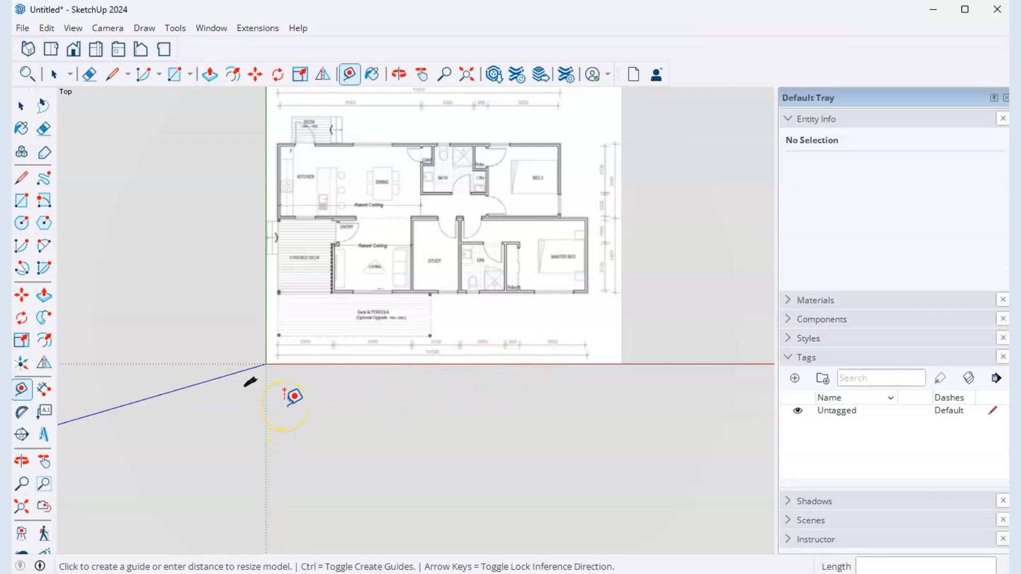
pyautogui.scroll(2, 290, 396)
pyautogui.scroll(2, 291, 396)
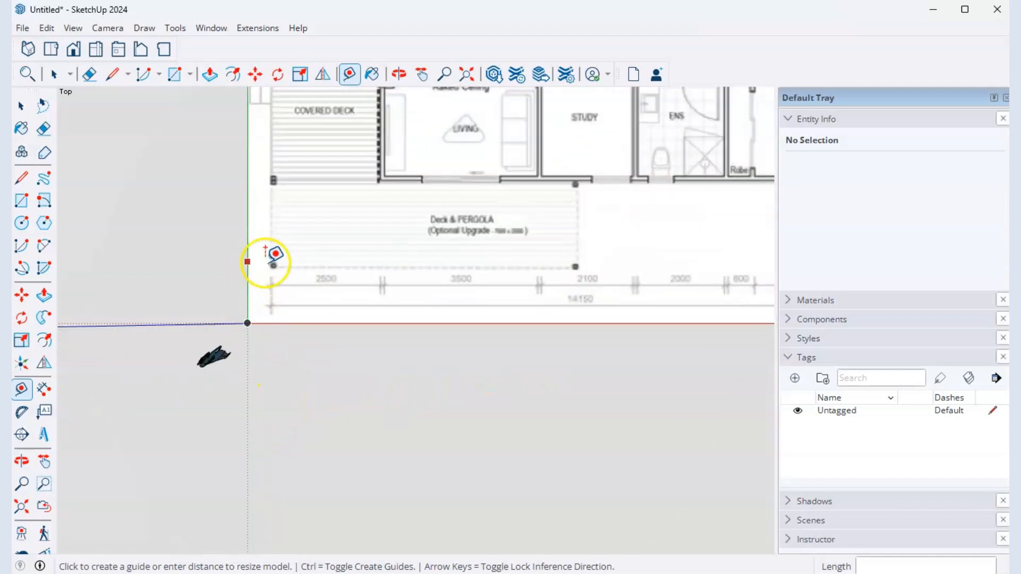
pyautogui.scroll(2, 269, 257)
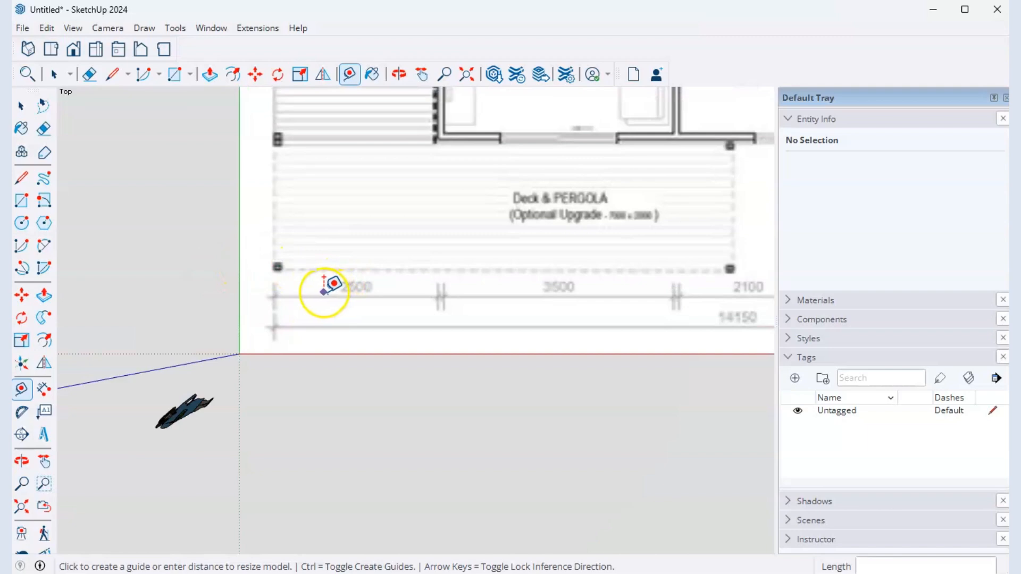
pyautogui.scroll(3, 443, 295)
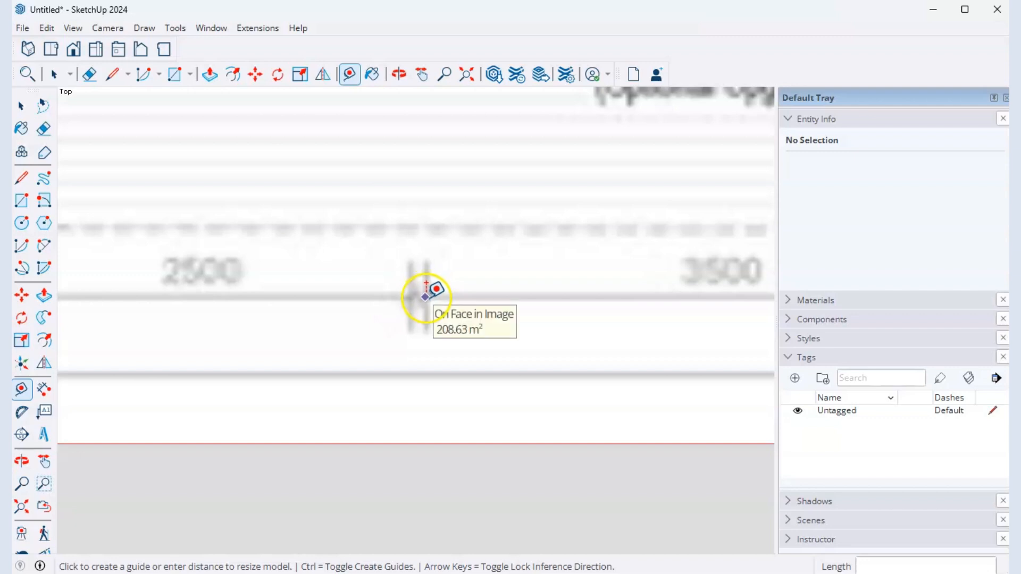
pyautogui.click(426, 294)
pyautogui.scroll(-2, 349, 344)
pyautogui.scroll(-1, 338, 341)
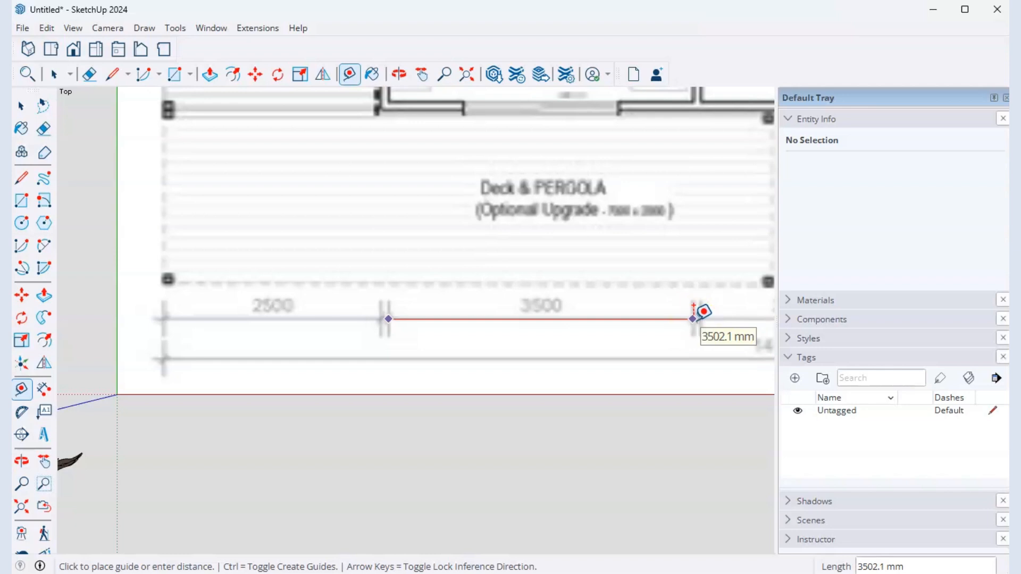
pyautogui.press('Escape')
pyautogui.scroll(-1, 210, 386)
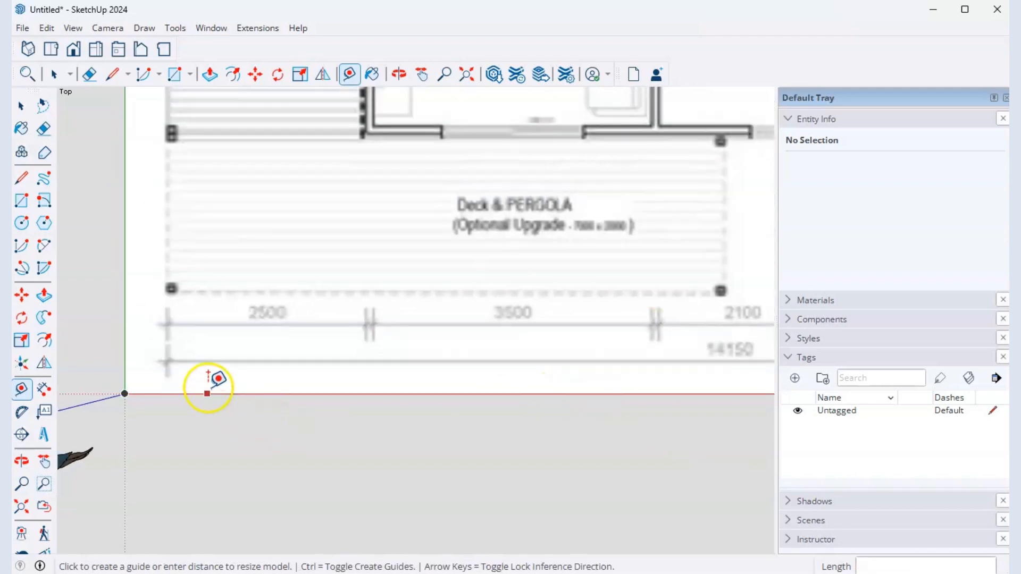
pyautogui.scroll(-5, 207, 388)
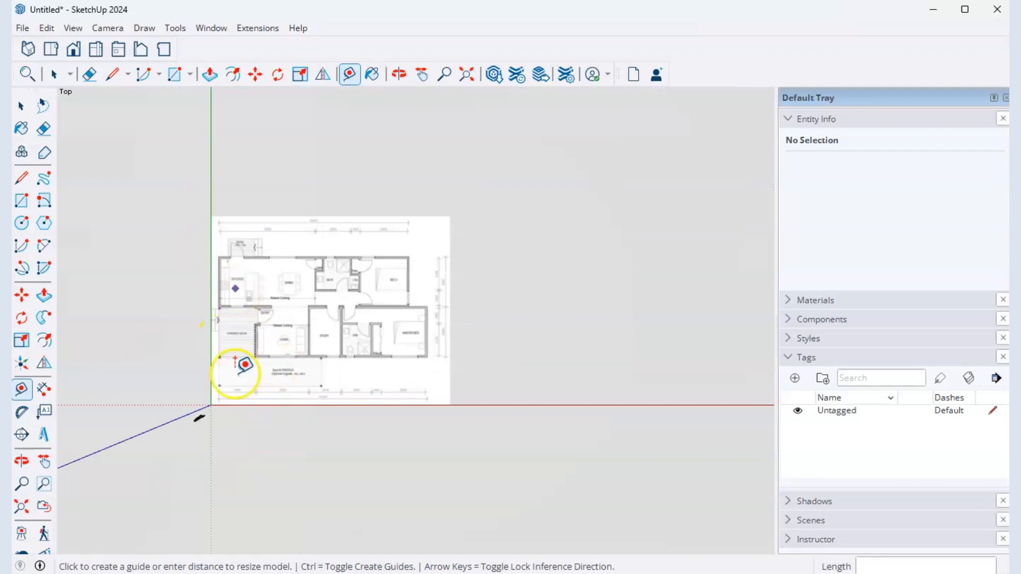
pyautogui.scroll(5, 245, 365)
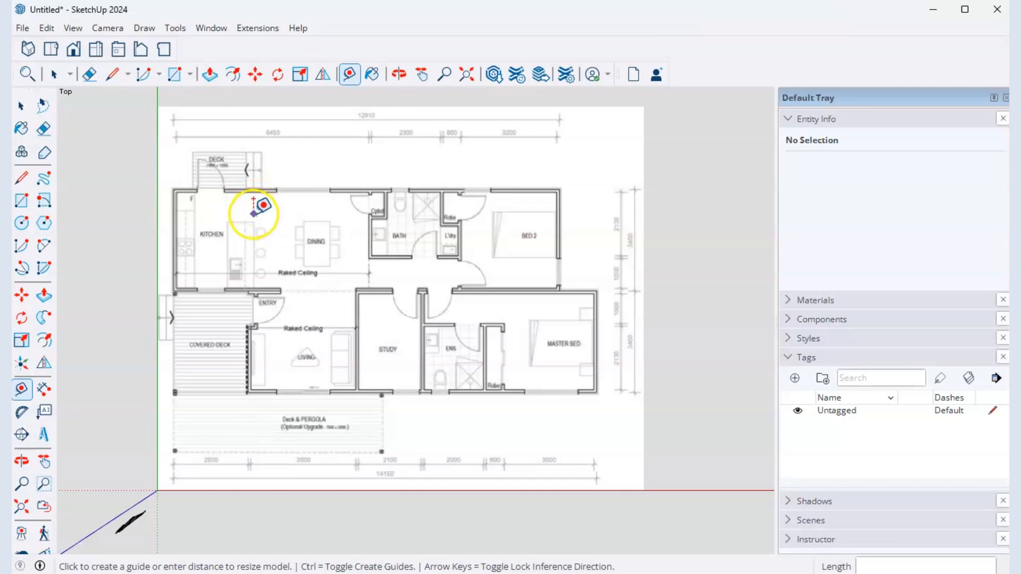
pyautogui.click(172, 362)
pyautogui.click(111, 366)
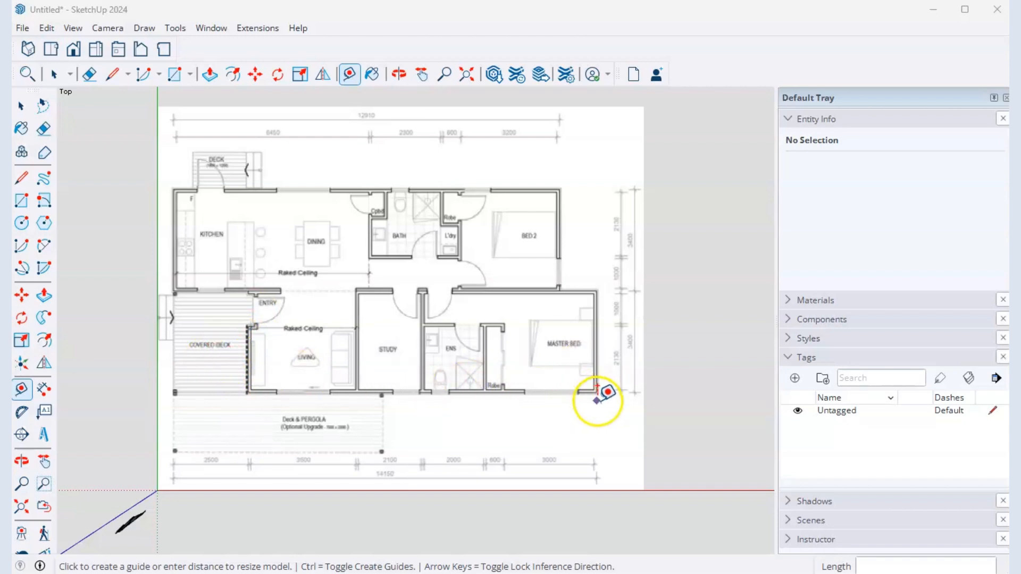
# - Draw a rectangle about 11660 by 3427 mm over the lower block, from the master bedroom's outer corner to the entry corner
pyautogui.scroll(6, 597, 400)
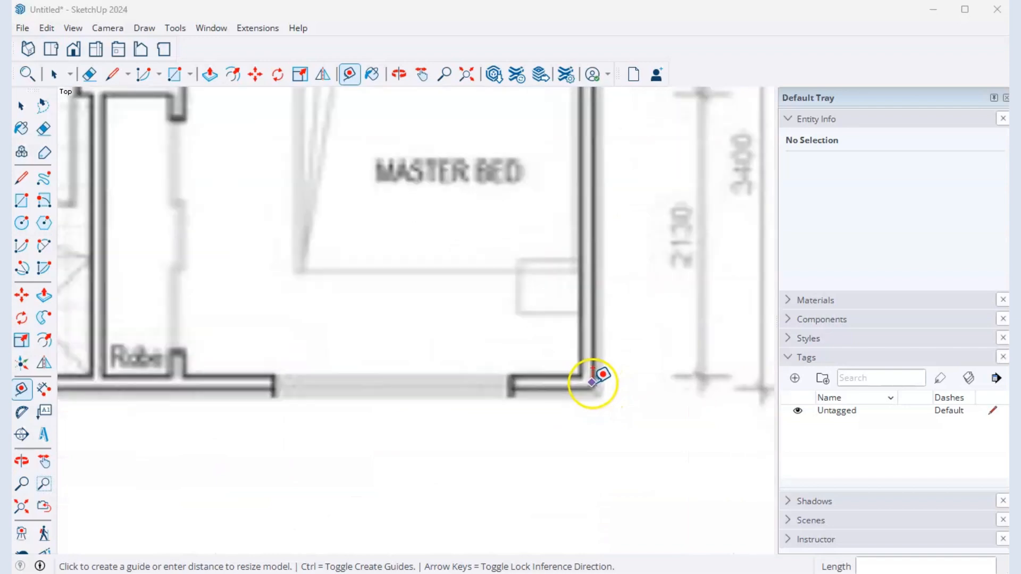
pyautogui.scroll(2, 592, 382)
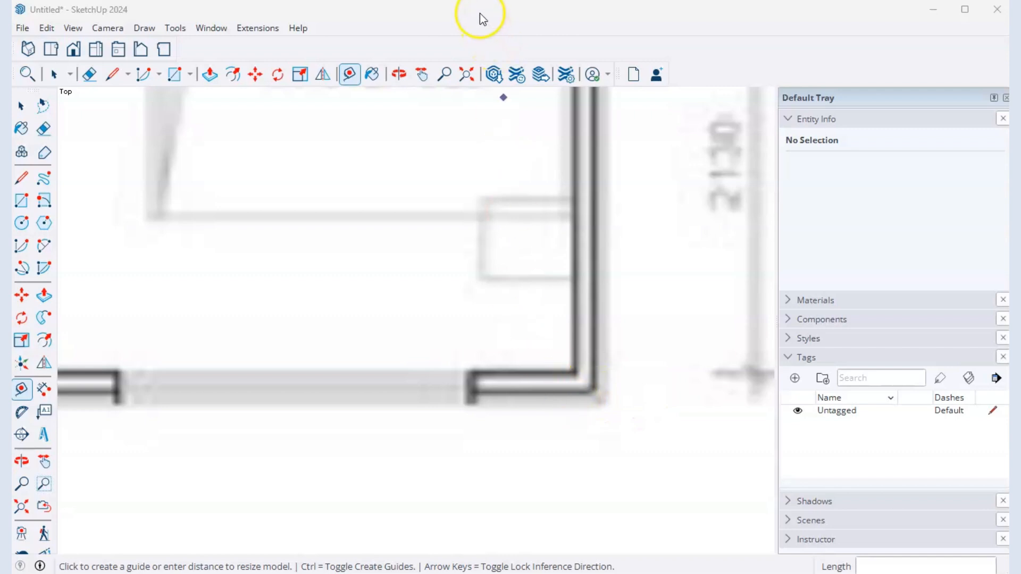
pyautogui.press('r')
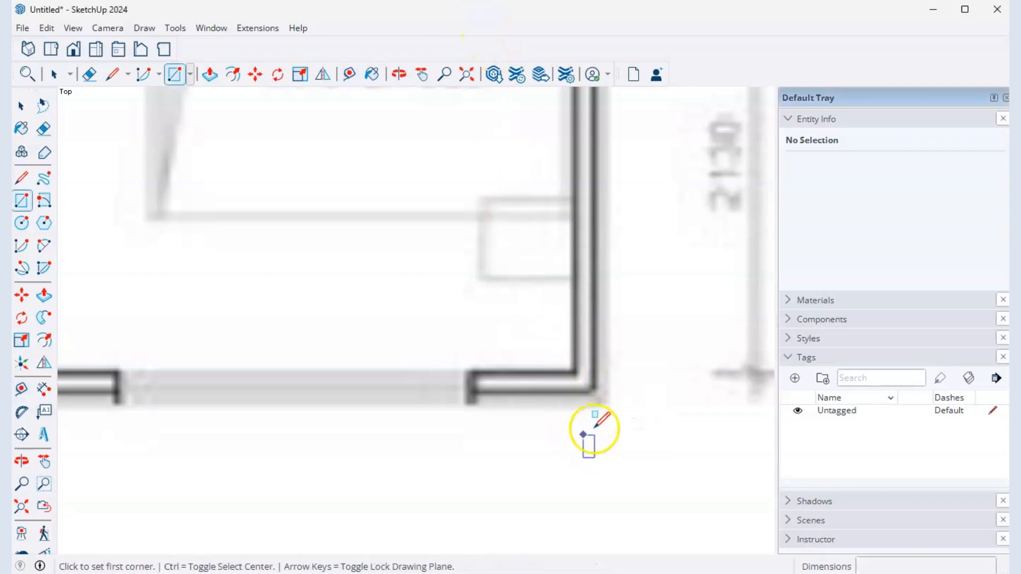
pyautogui.click(595, 393)
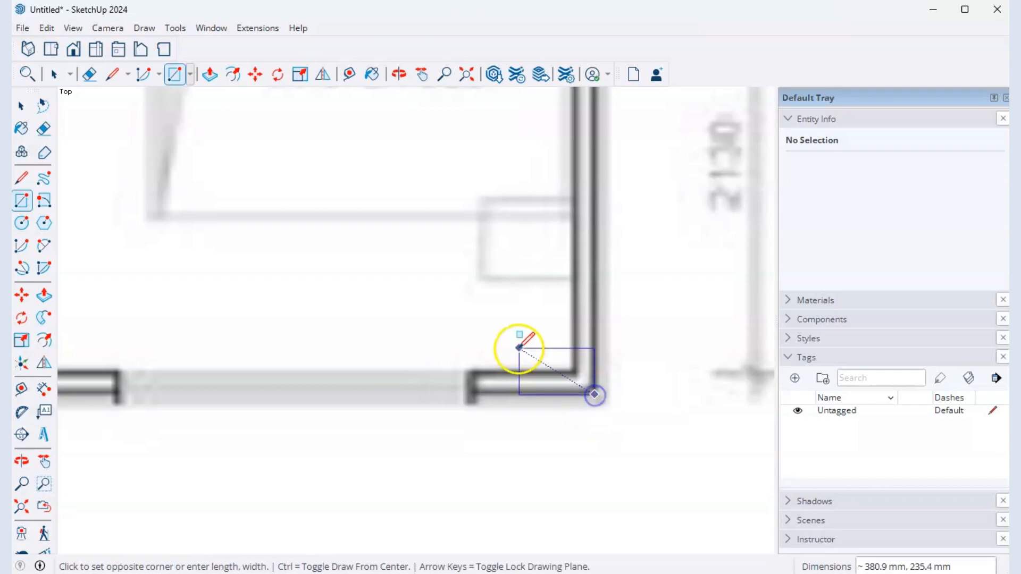
pyautogui.scroll(-4, 521, 348)
pyautogui.scroll(-5, 525, 351)
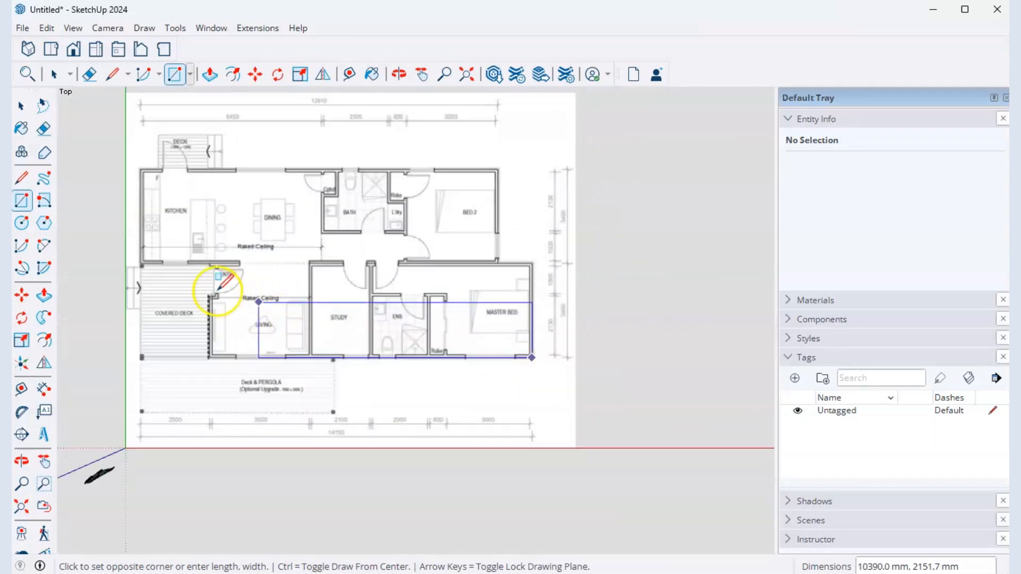
pyautogui.scroll(1, 212, 267)
pyautogui.scroll(3, 210, 264)
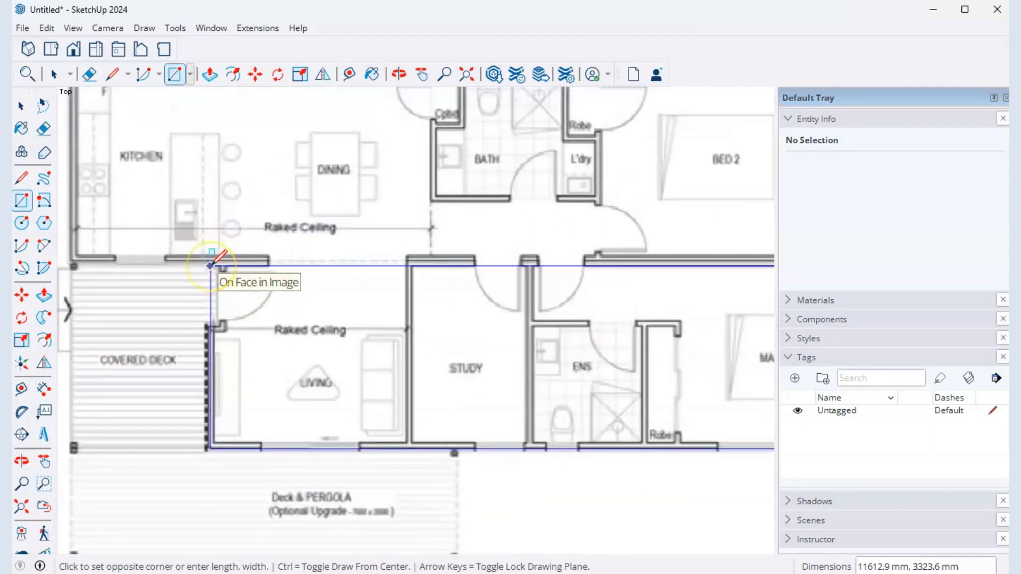
pyautogui.scroll(4, 207, 259)
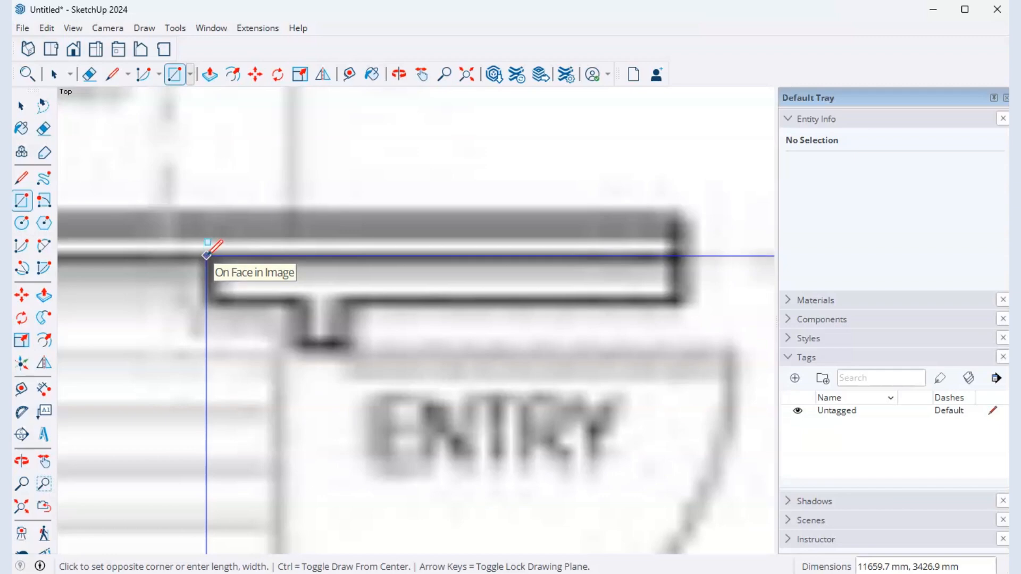
pyautogui.click(207, 256)
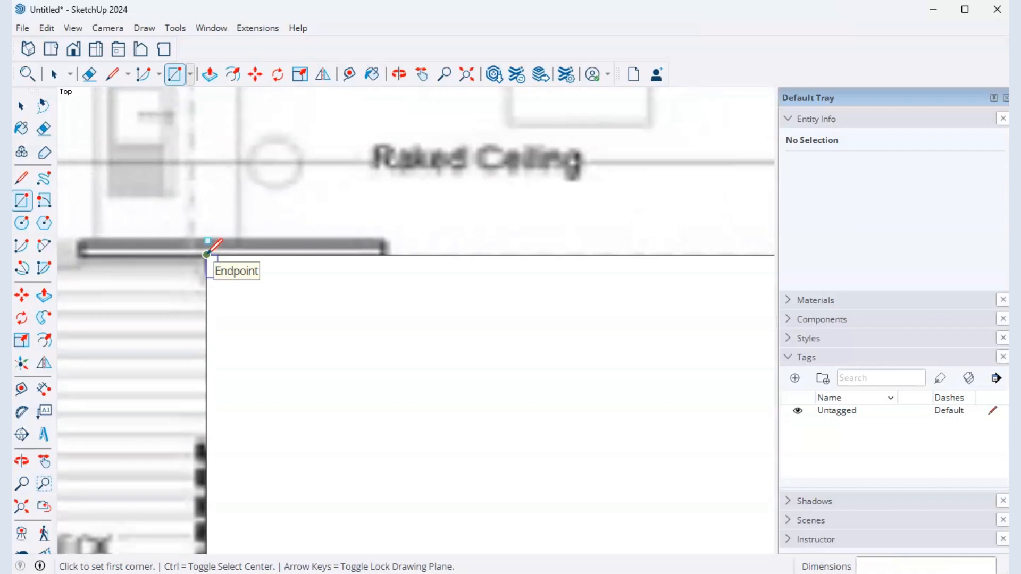
# - Offset the lower block's rectangle 90 mm inward to outline the exterior wall thickness
pyautogui.scroll(-2, 207, 255)
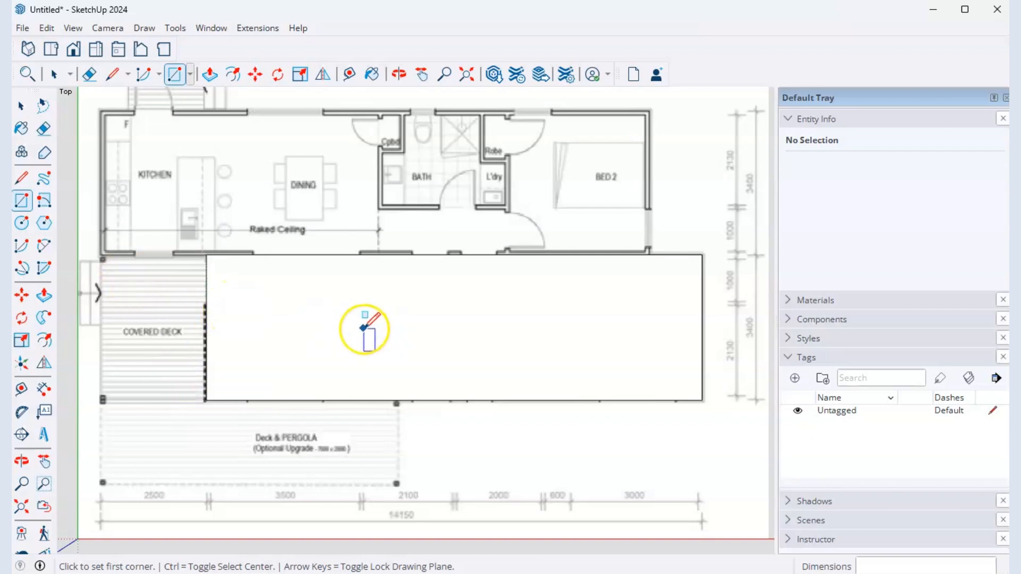
pyautogui.press('o')
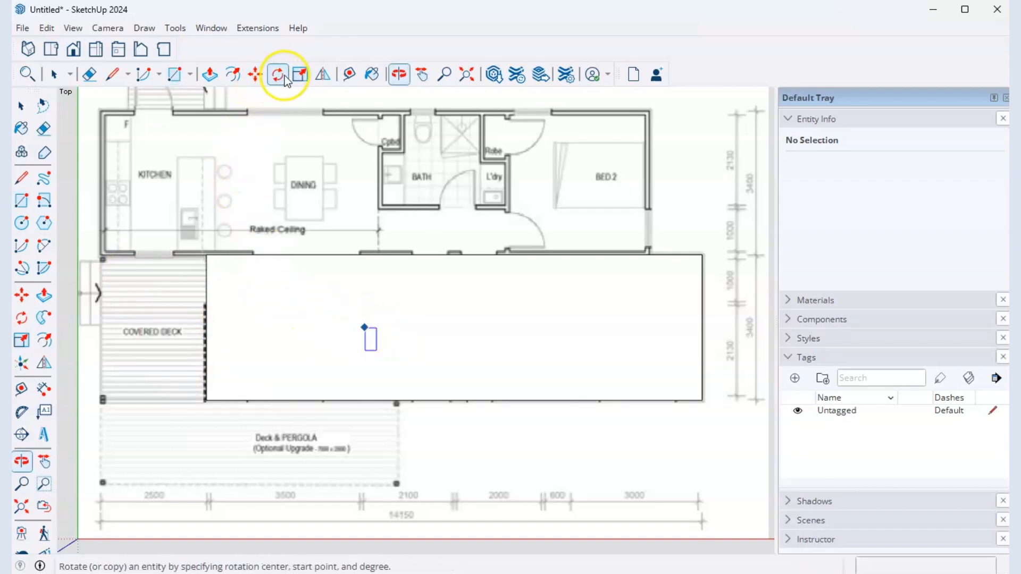
pyautogui.click(231, 77)
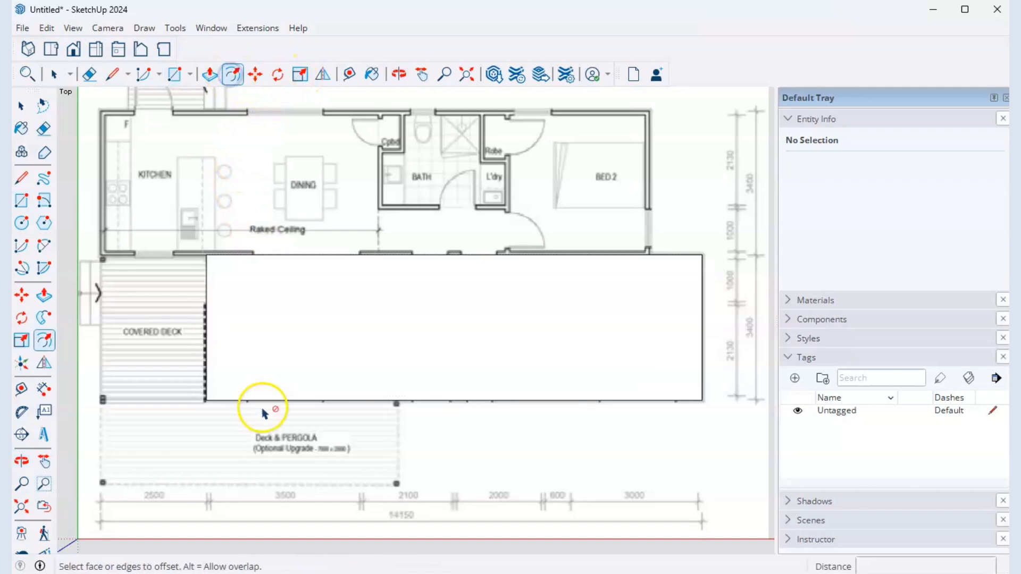
pyautogui.click(266, 390)
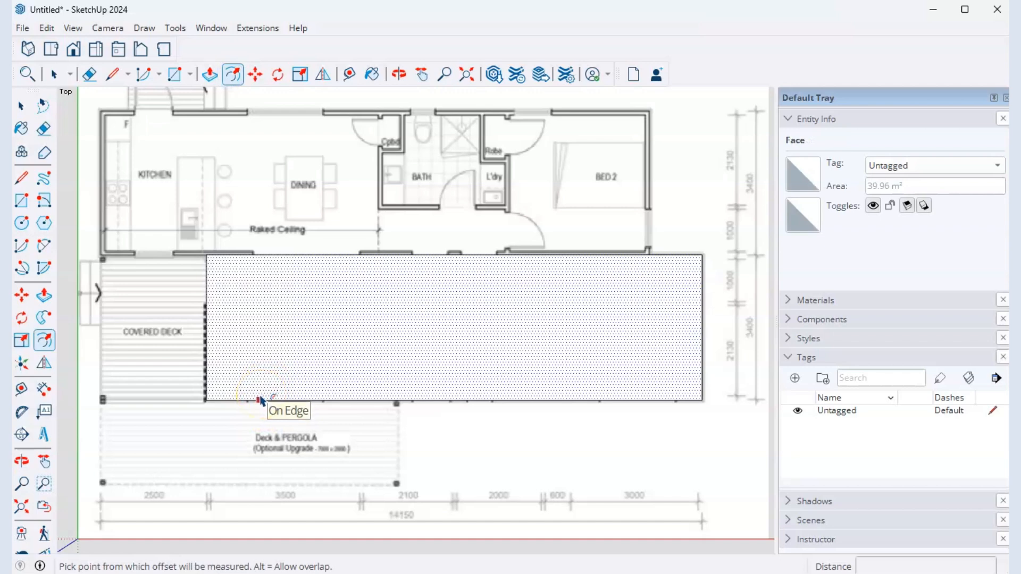
pyautogui.click(260, 398)
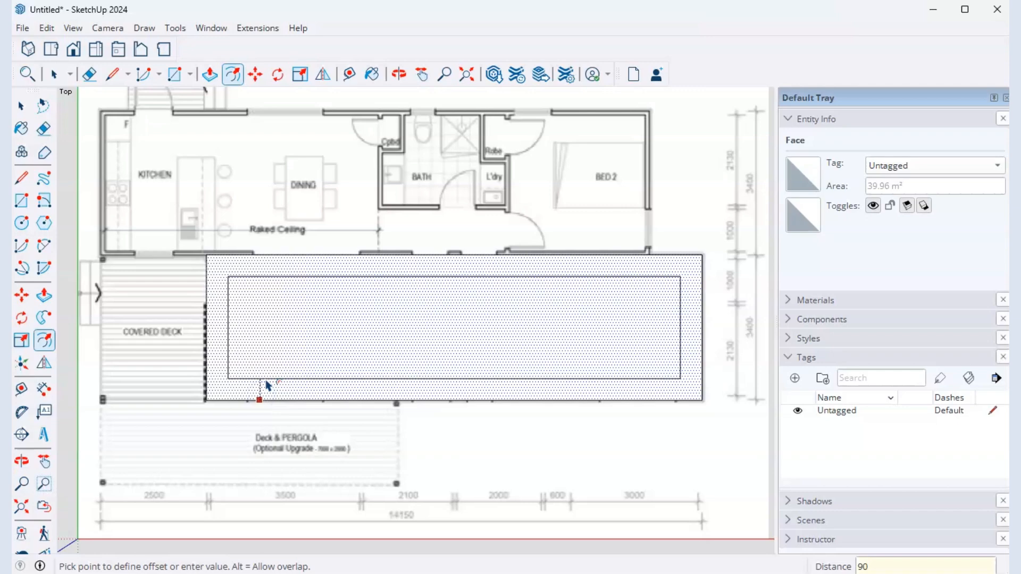
pyautogui.press('Return')
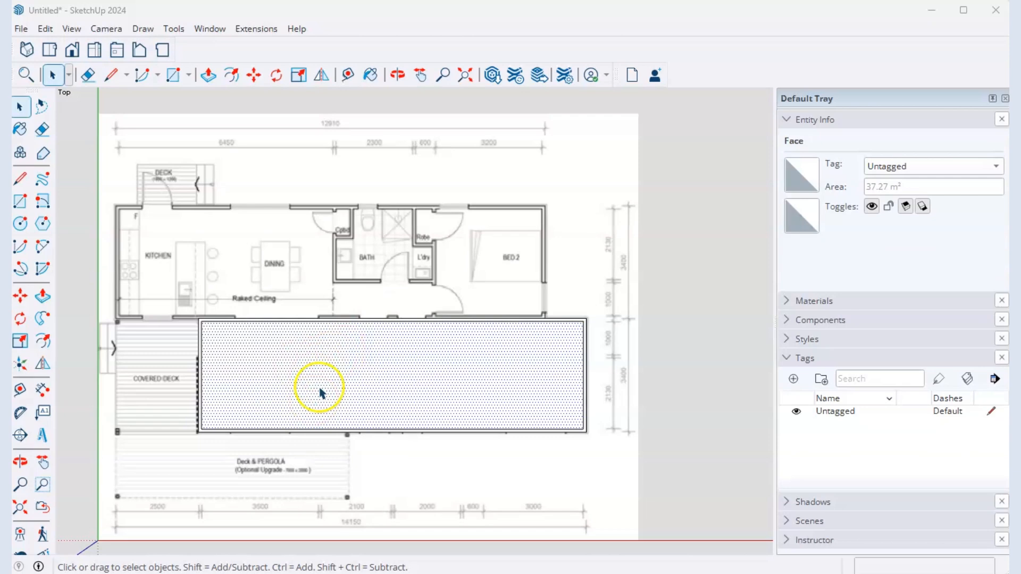
# - Hide the lower block's inner face to uncover the plan, and look up where hidden objects can be unhidden
pyautogui.rightClick(308, 372)
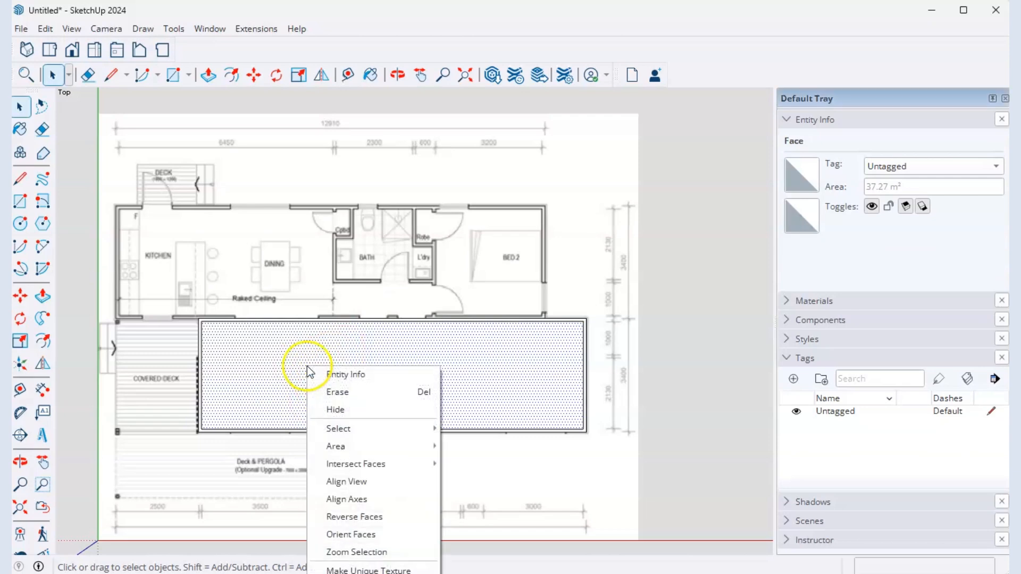
pyautogui.click(340, 406)
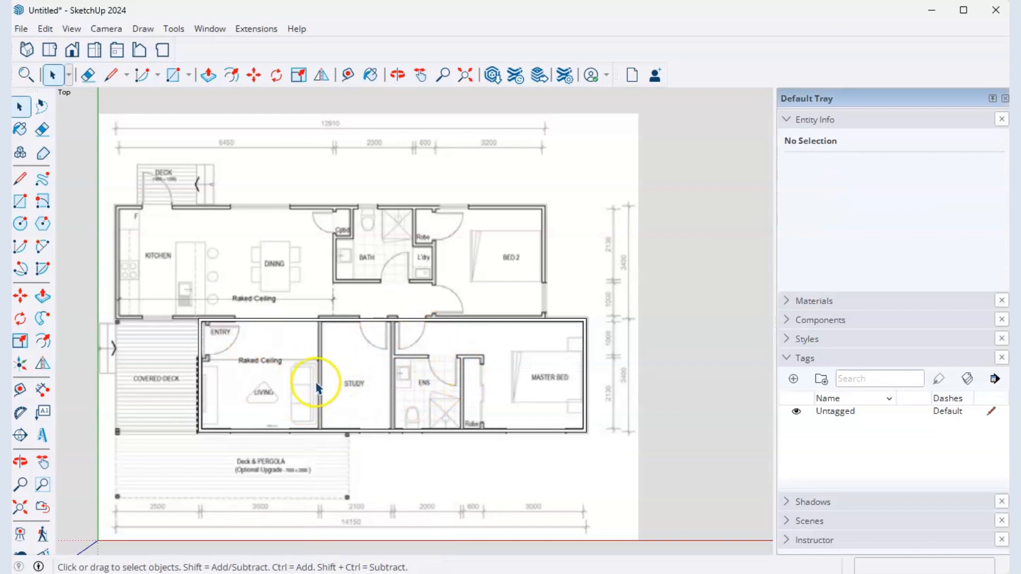
pyautogui.click(47, 30)
pyautogui.moveTo(85, 264)
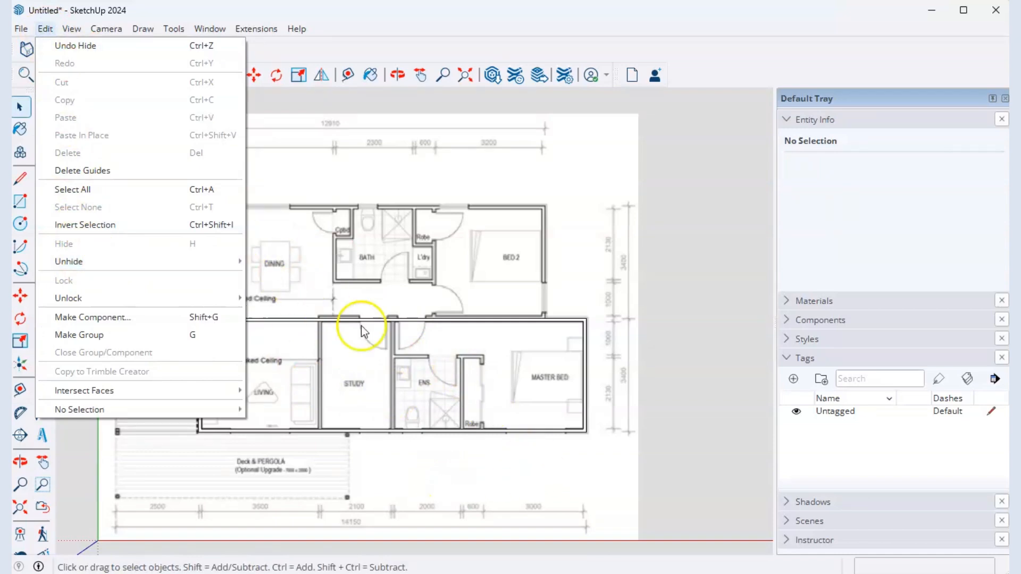
pyautogui.click(443, 460)
# - Hide the inner face of the upper block over the kitchen, bath and bedroom 2
pyautogui.click(330, 303)
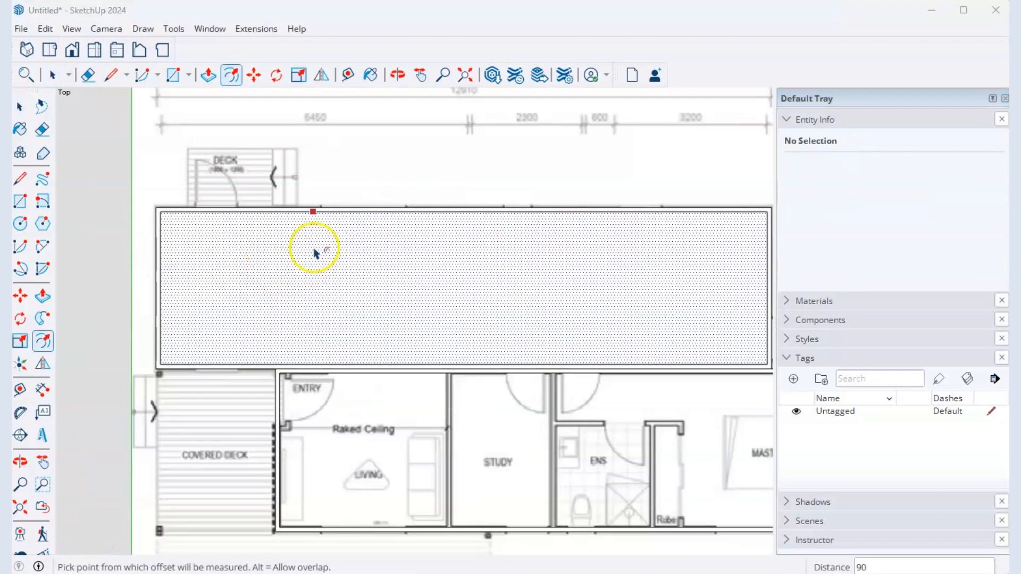
pyautogui.rightClick(314, 247)
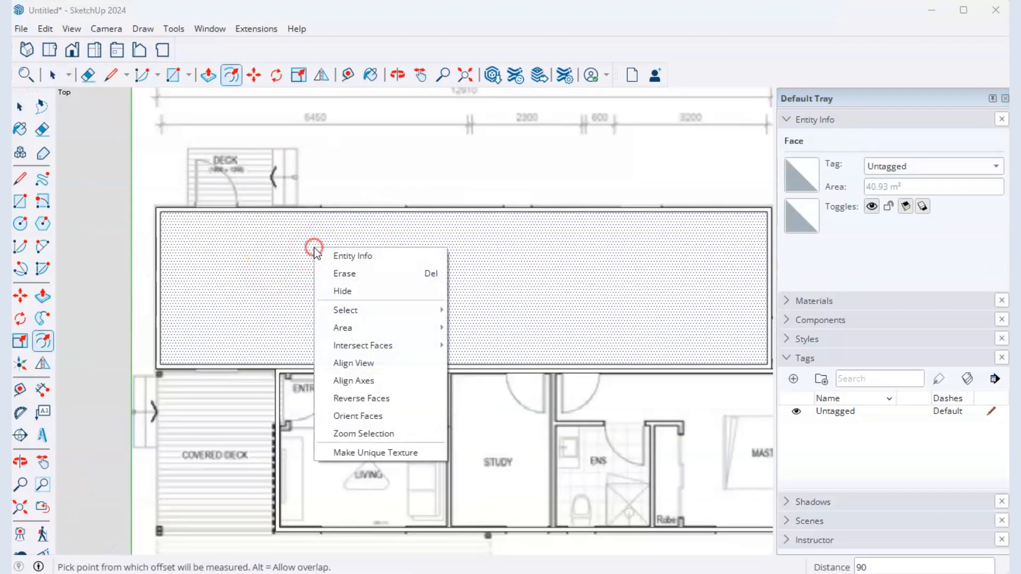
pyautogui.click(341, 291)
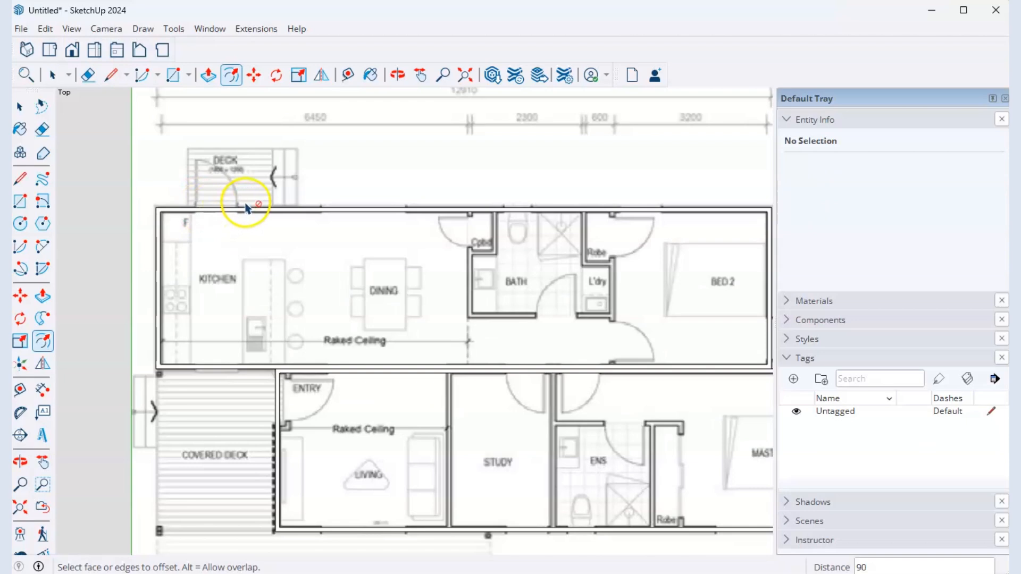
# - Clear away the upper block's 90 mm wall-strip face to uncover the plan's openings, keeping its edges
pyautogui.scroll(6, 246, 258)
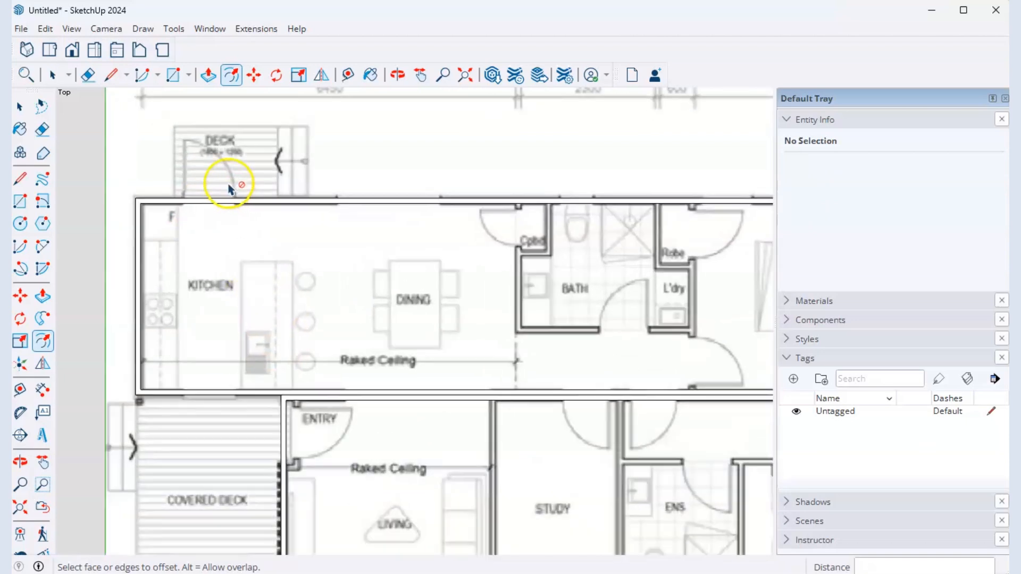
pyautogui.scroll(2, 239, 219)
pyautogui.click(240, 217)
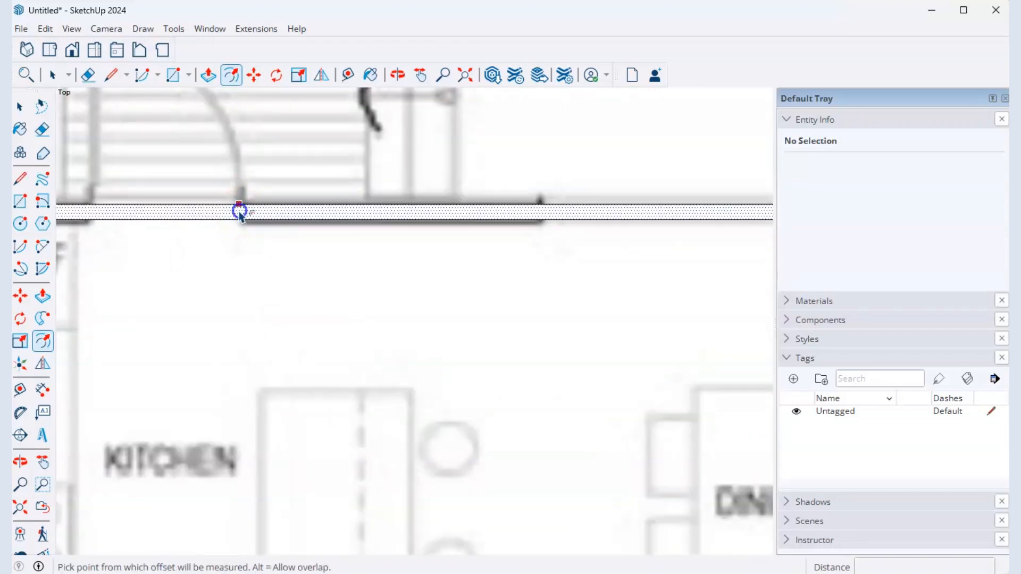
pyautogui.press('space')
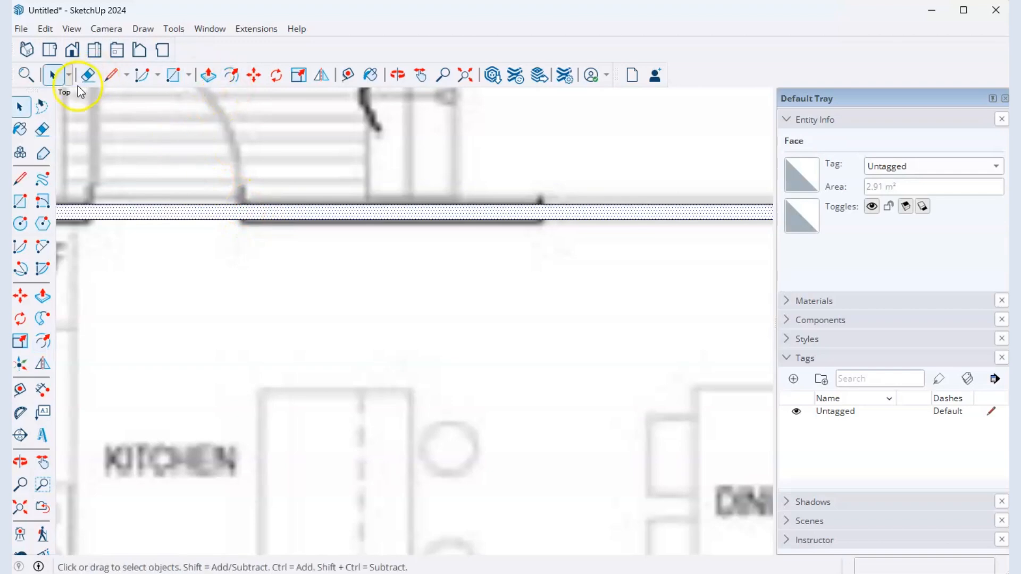
pyautogui.click(206, 214)
pyautogui.rightClick(204, 211)
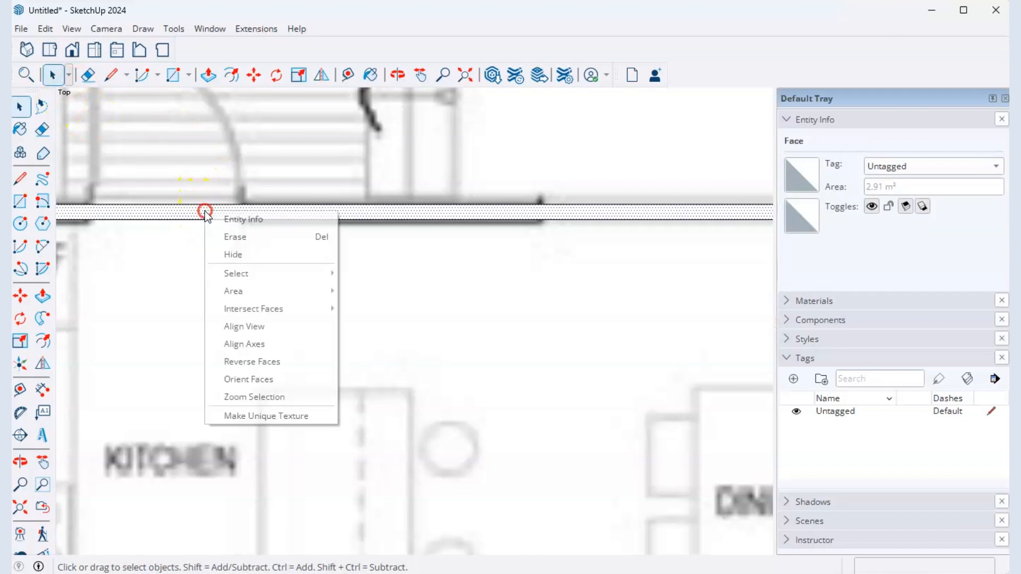
pyautogui.click(233, 237)
pyautogui.scroll(-5, 264, 228)
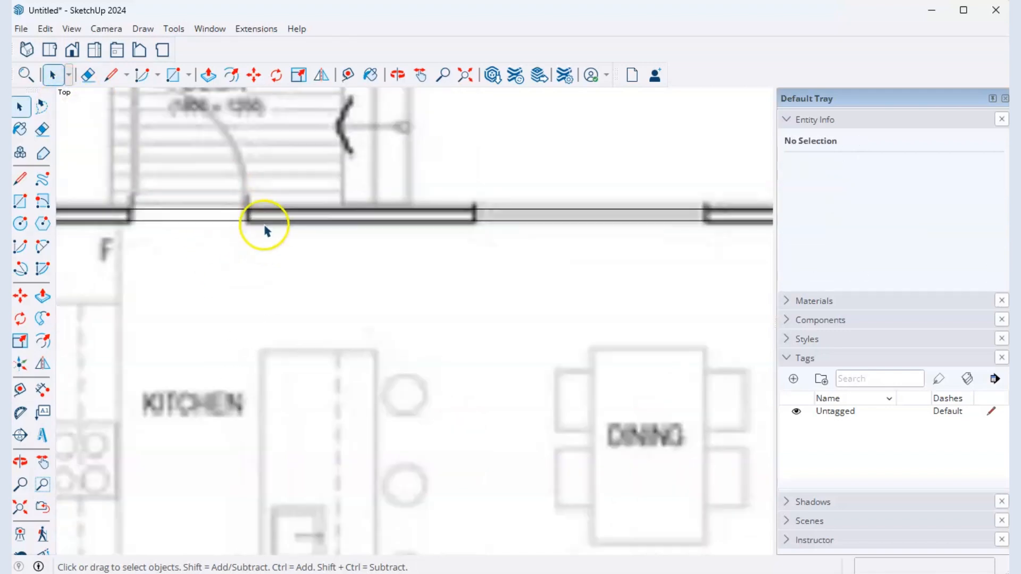
# - Hide the wall-strip face around the lower block, picking it at the entry corner
pyautogui.scroll(-3, 269, 342)
pyautogui.scroll(10, 278, 280)
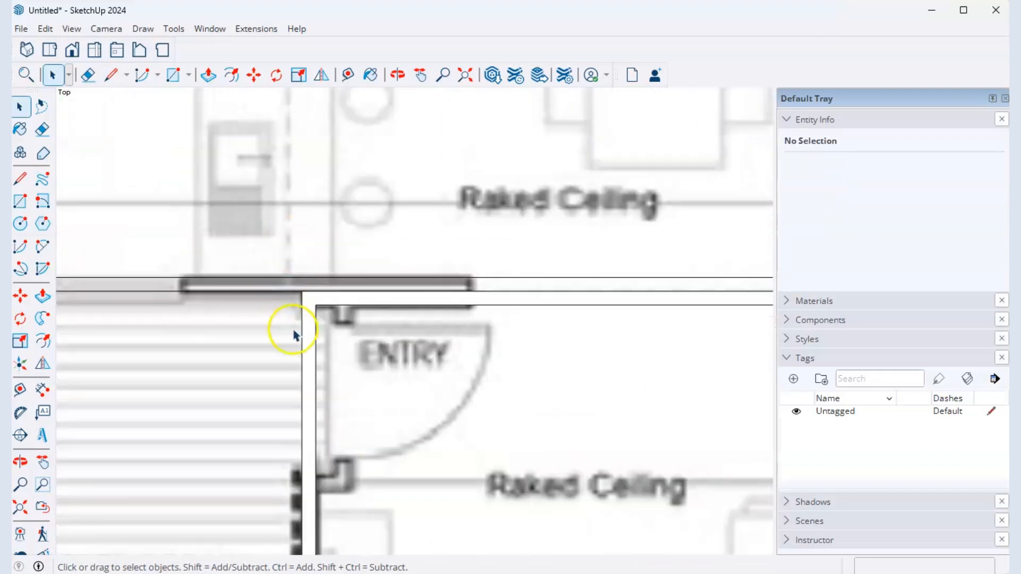
pyautogui.click(315, 316)
pyautogui.rightClick(312, 308)
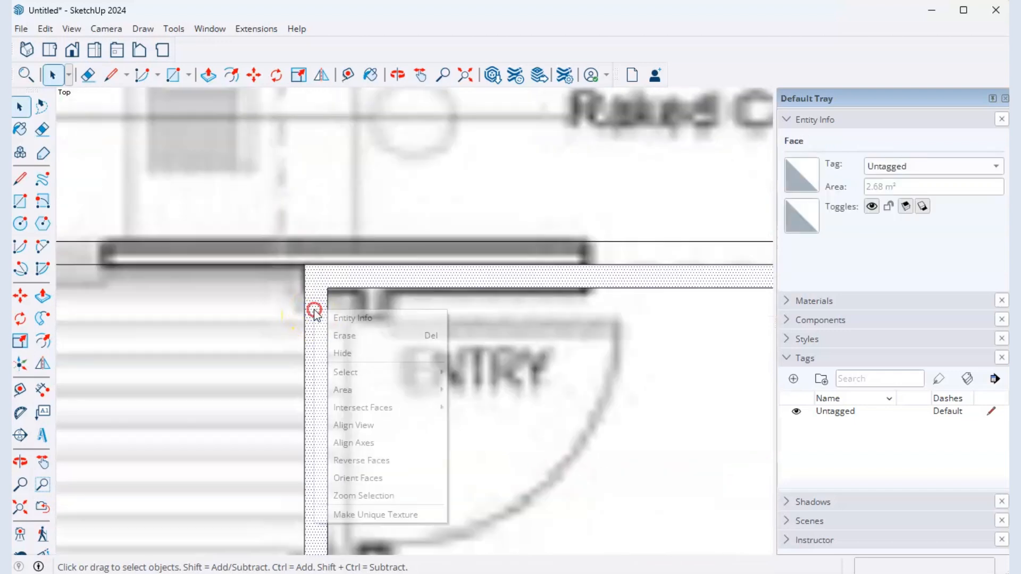
pyautogui.click(342, 352)
pyautogui.scroll(-10, 300, 334)
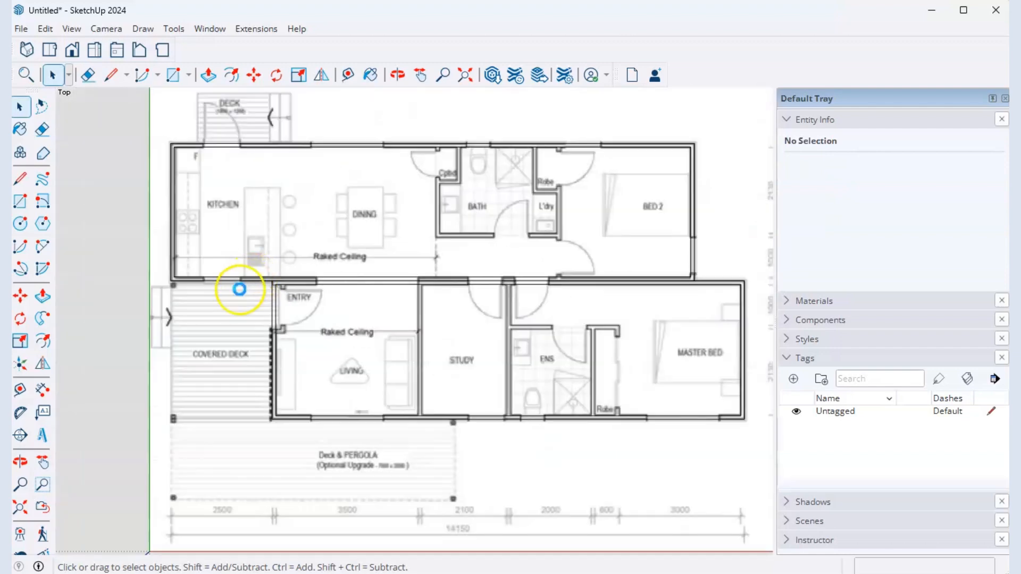
# - Draw a line across the 90 mm wall strip at the kitchen-corner side of the kitchen's deck door opening
pyautogui.scroll(5, 422, 166)
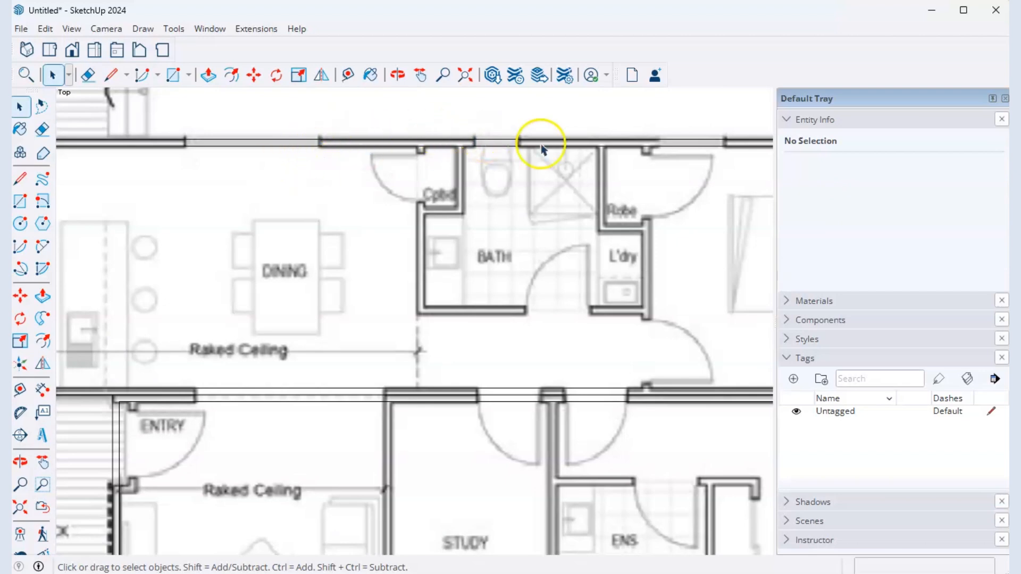
pyautogui.scroll(-1, 456, 222)
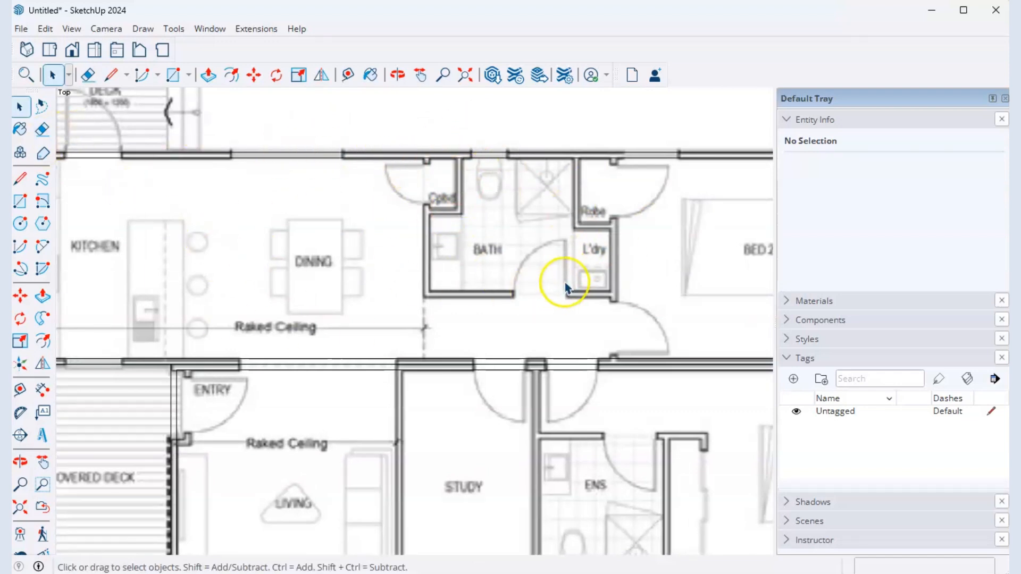
pyautogui.scroll(-2, 338, 215)
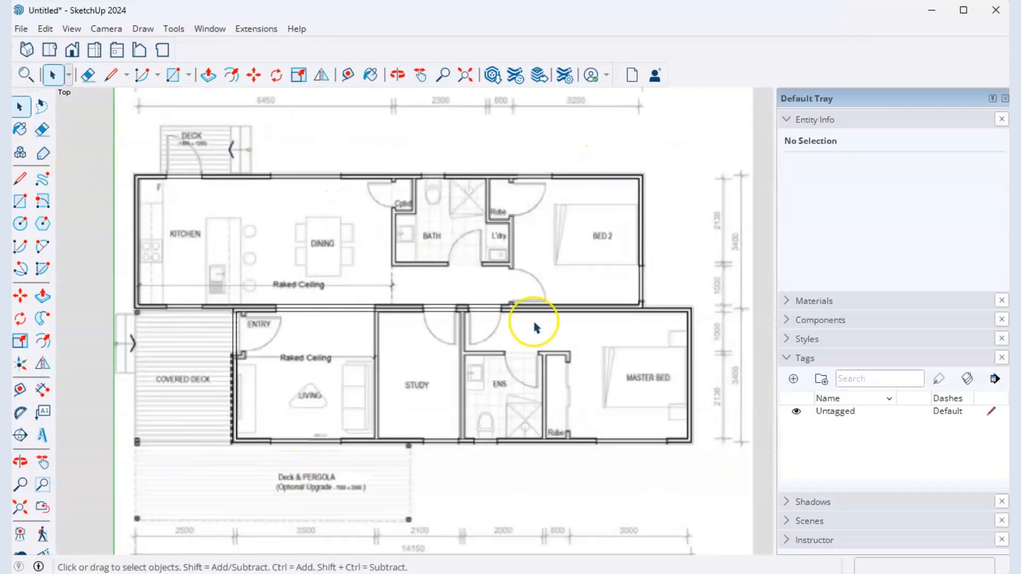
pyautogui.scroll(2, 132, 225)
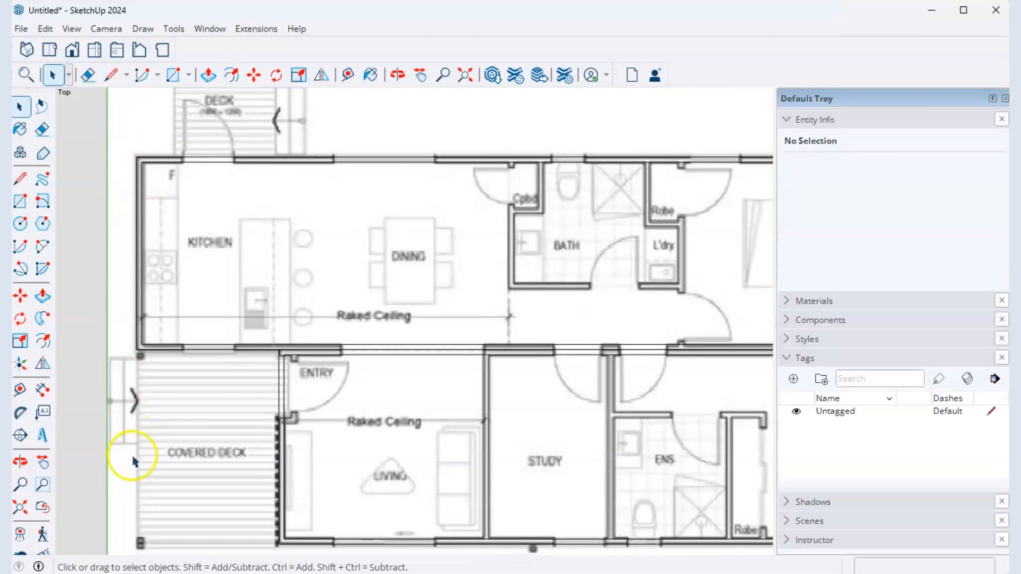
pyautogui.scroll(5, 162, 205)
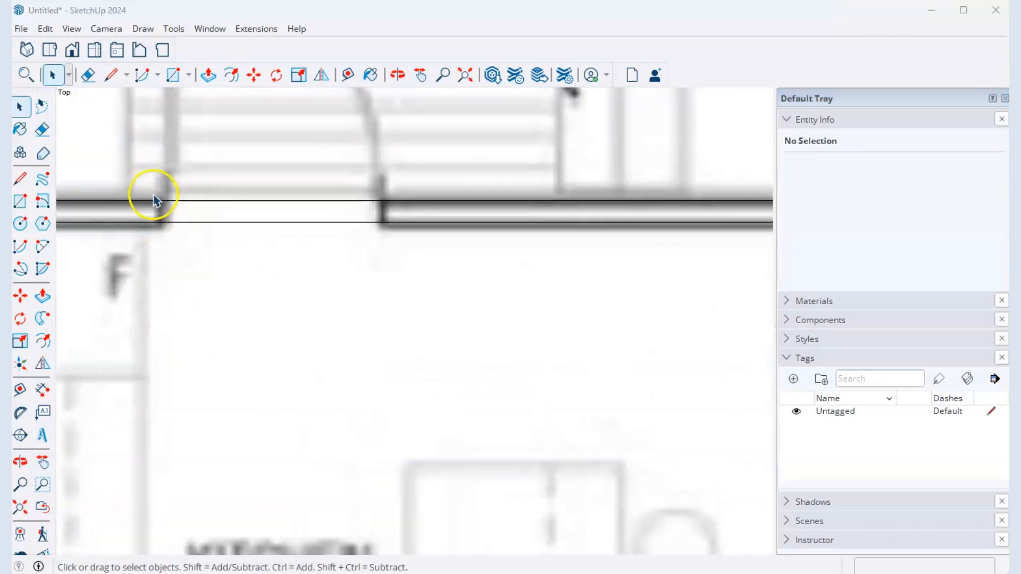
pyautogui.scroll(1, 163, 213)
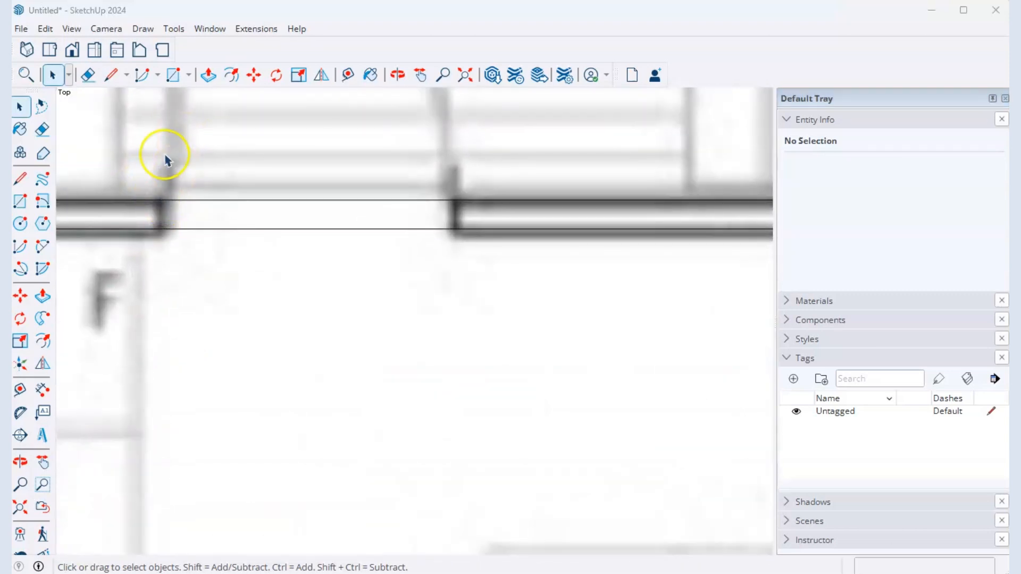
pyautogui.click(192, 11)
pyautogui.press('l')
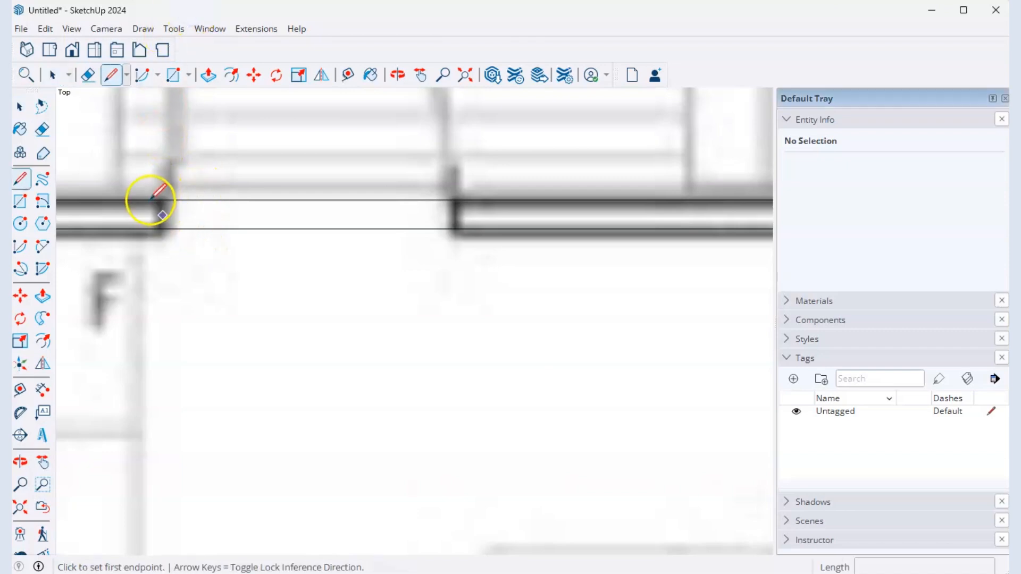
pyautogui.click(160, 200)
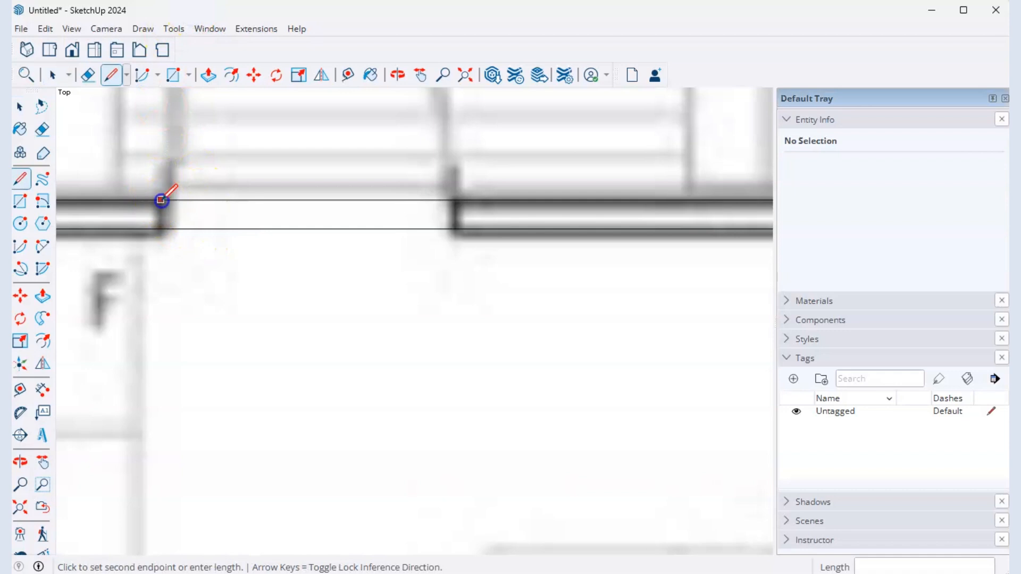
pyautogui.click(161, 229)
pyautogui.press('space')
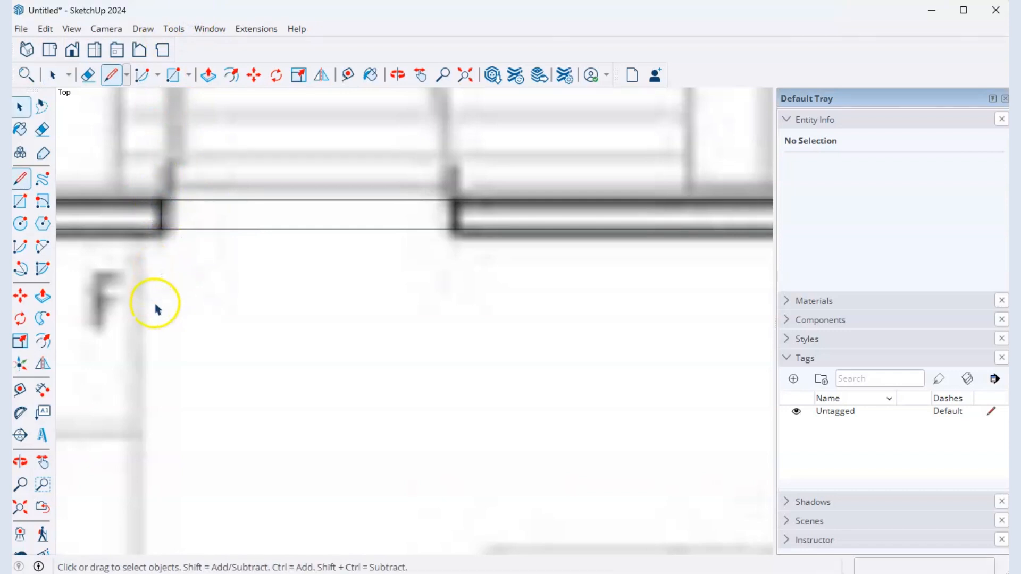
# - Copy the door's jamb line 900 mm along the wall to mark the other side of the deck door opening
pyautogui.scroll(1, 156, 277)
pyautogui.scroll(-1, 158, 277)
pyautogui.press('m')
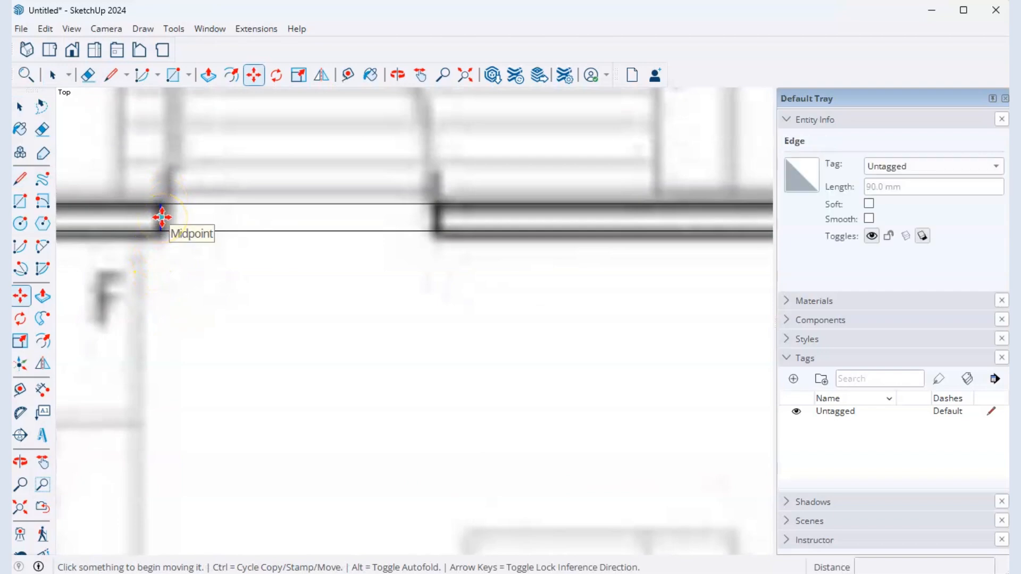
pyautogui.scroll(3, 162, 217)
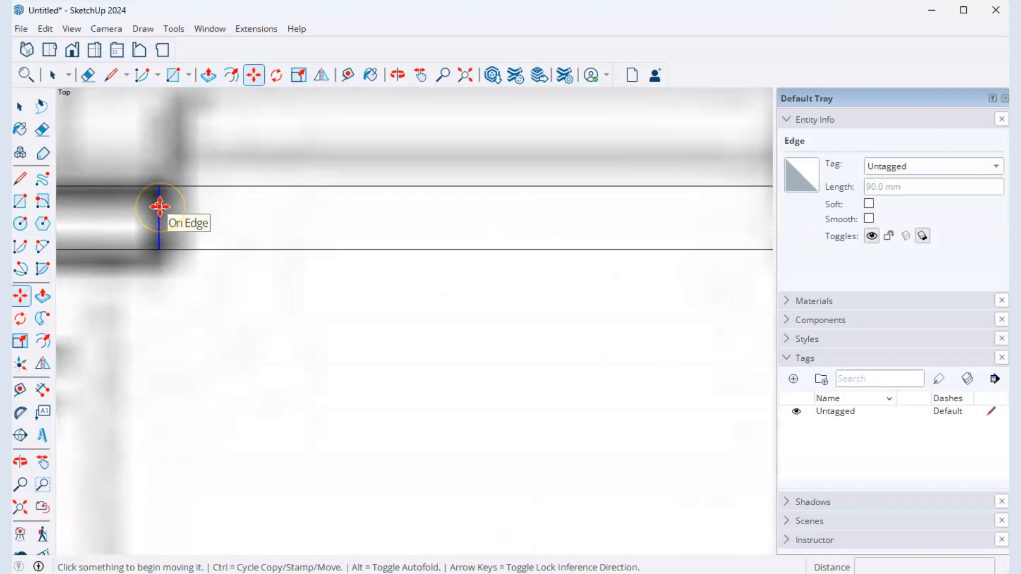
pyautogui.click(159, 218)
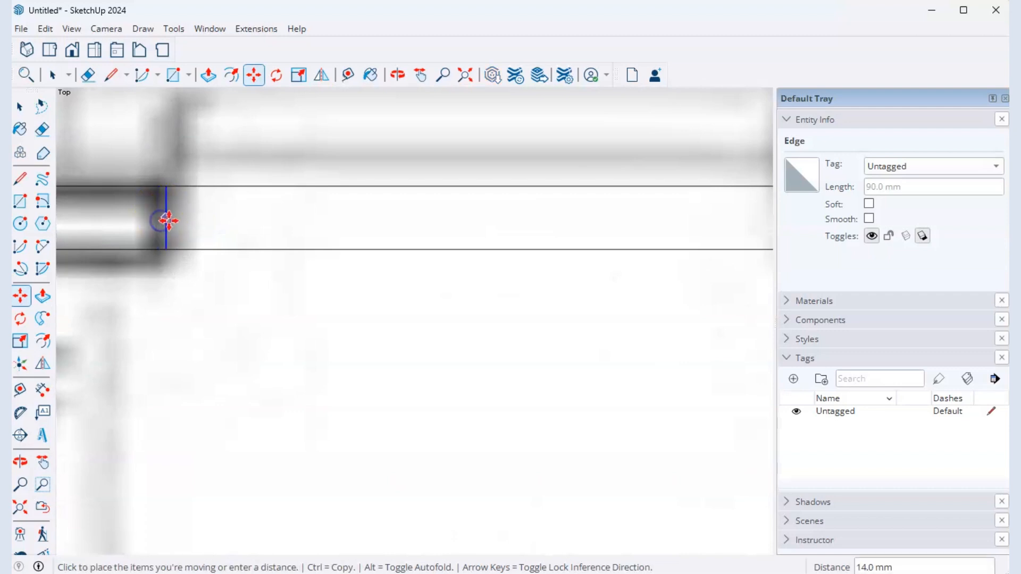
pyautogui.press('ctrl')
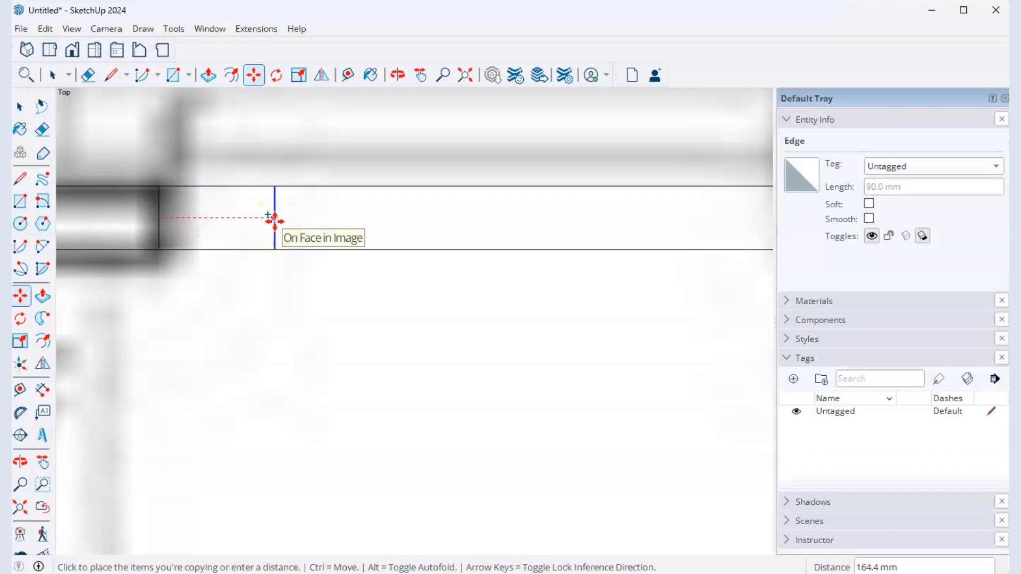
pyautogui.scroll(-3, 274, 220)
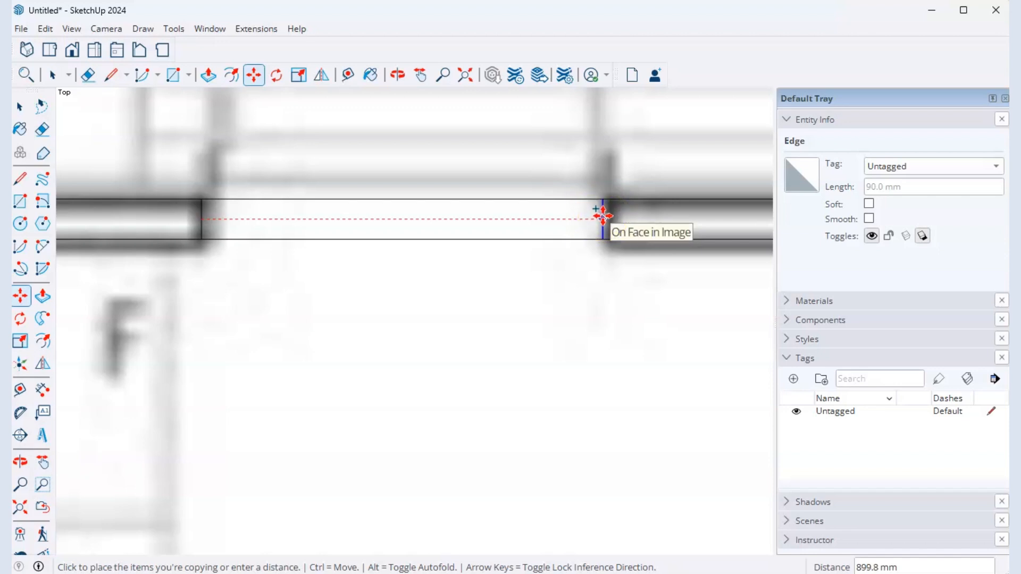
pyautogui.write('900')
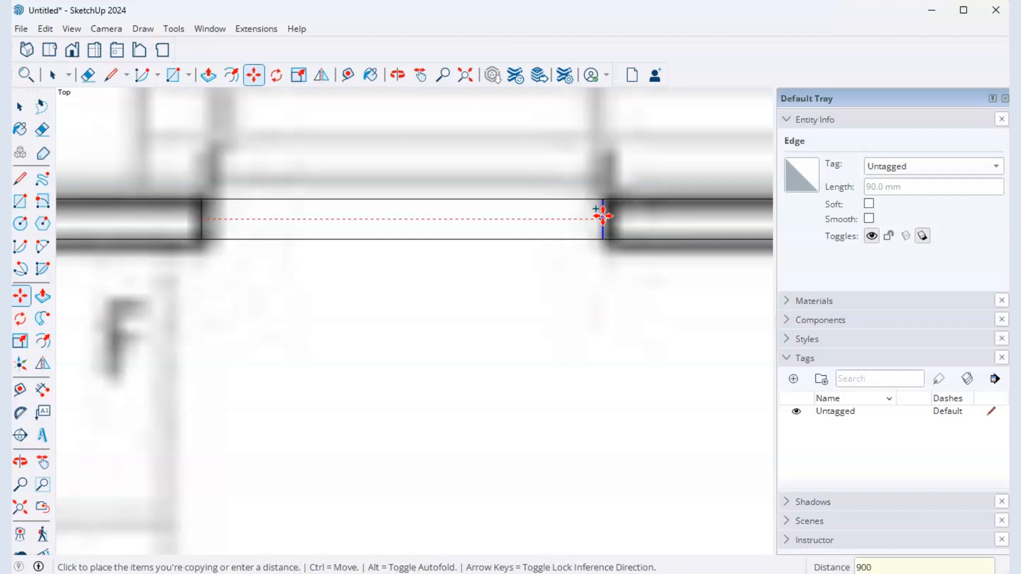
pyautogui.press('Return')
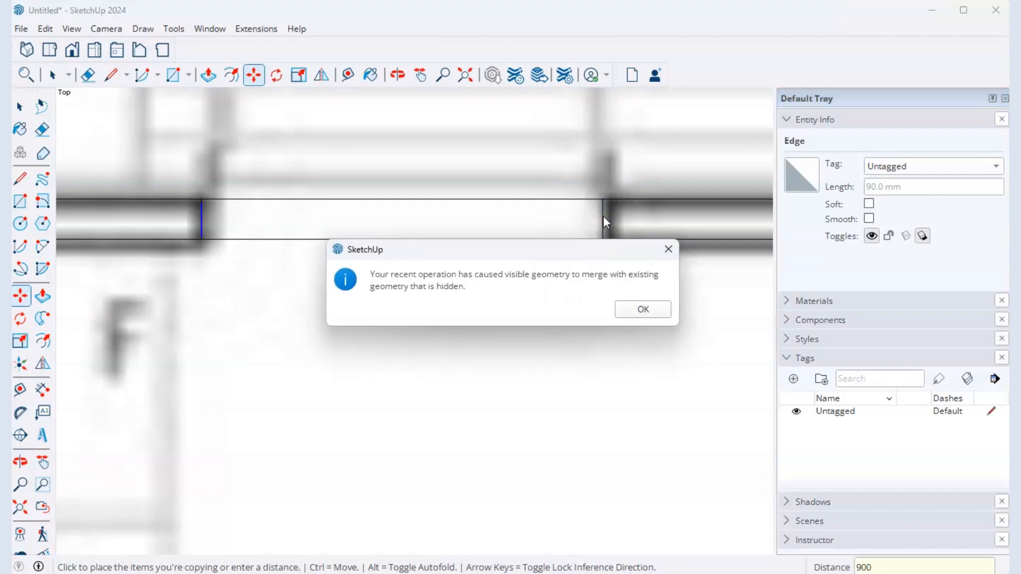
pyautogui.click(642, 310)
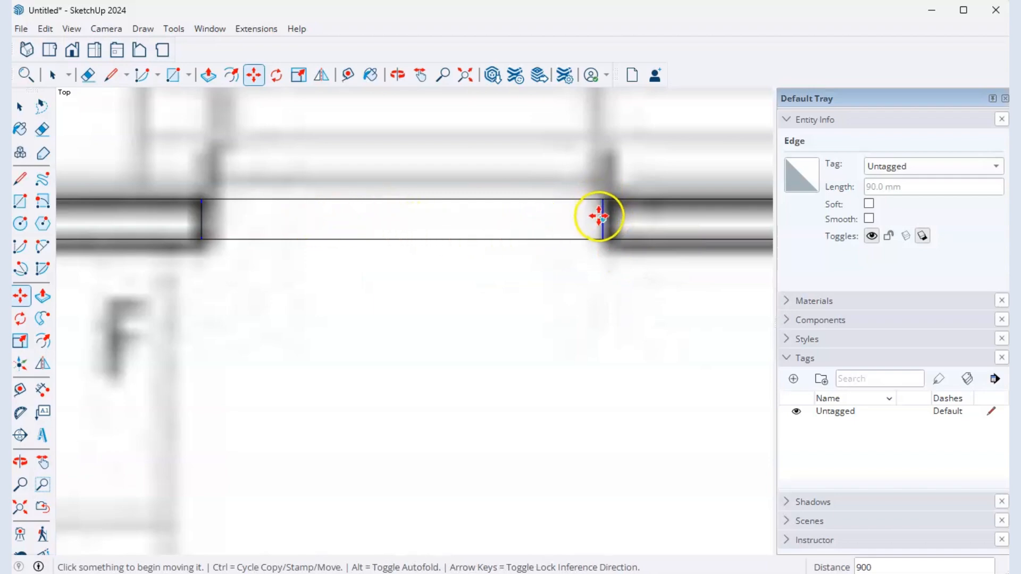
# - Look over the marked deck door opening and its surroundings, tilt the view, and return to the standard top view
pyautogui.scroll(-4, 289, 278)
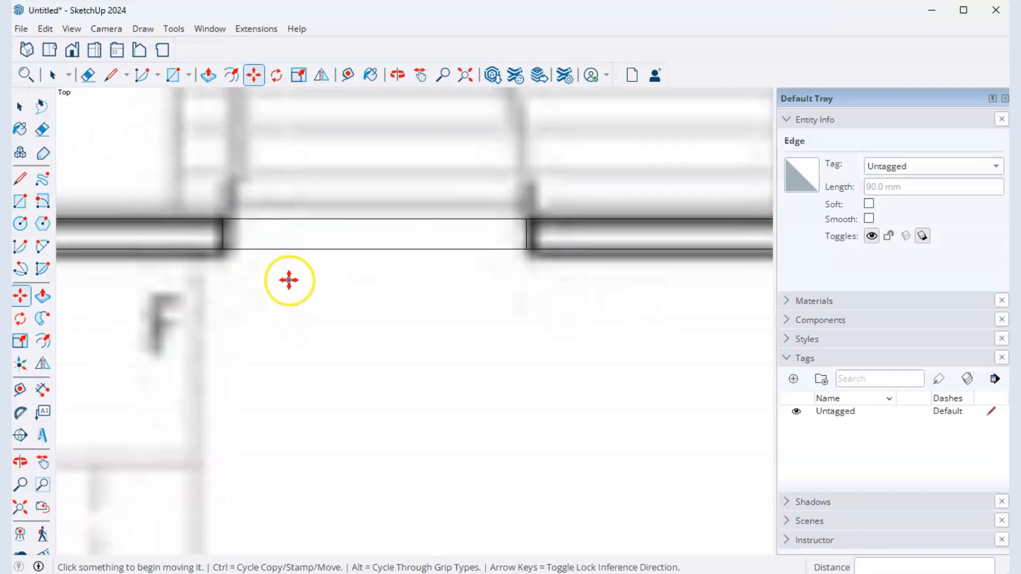
pyautogui.scroll(-5, 248, 255)
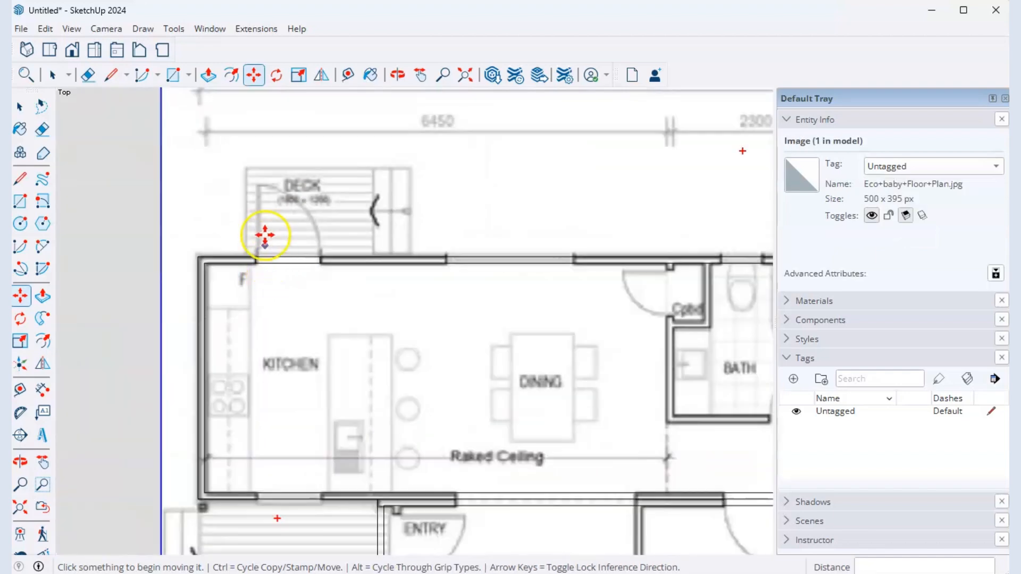
pyautogui.scroll(-2, 274, 212)
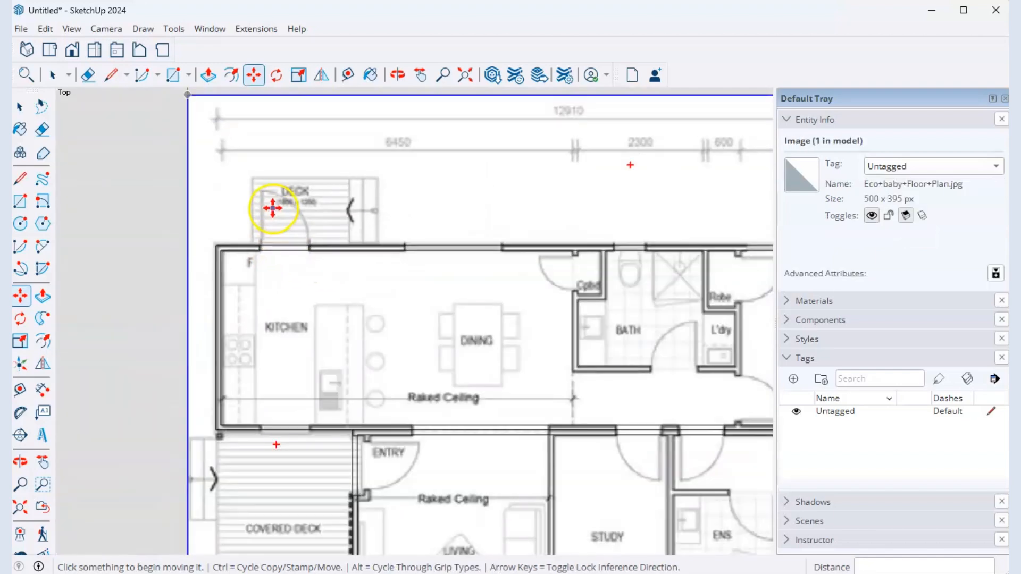
pyautogui.scroll(2, 274, 207)
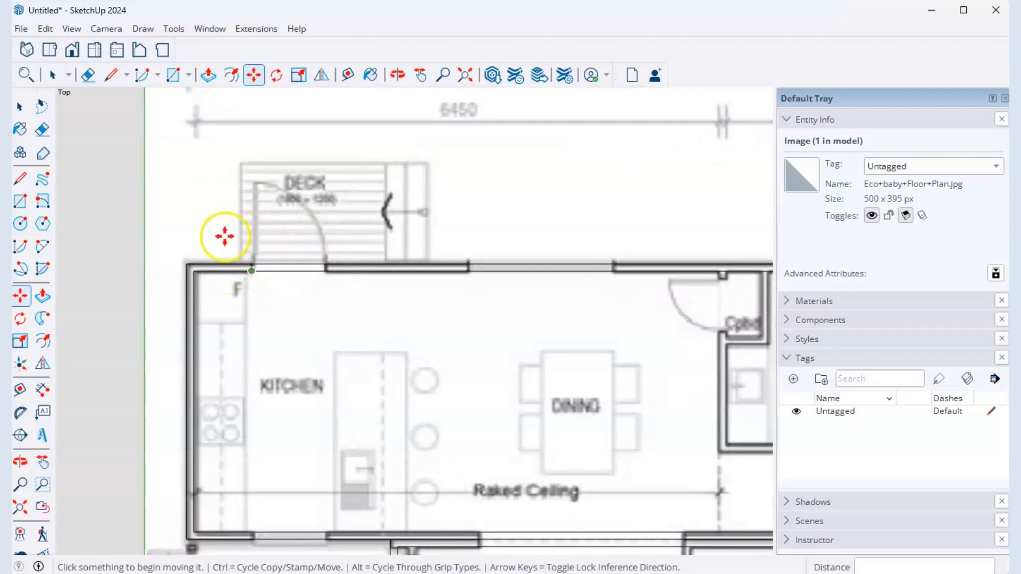
pyautogui.scroll(3, 268, 274)
pyautogui.scroll(-4, 284, 258)
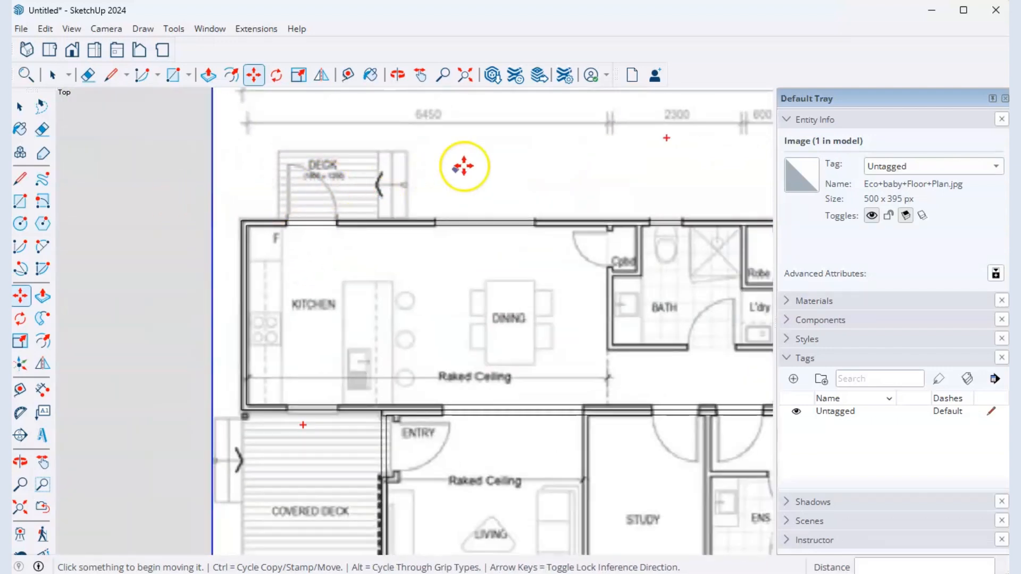
pyautogui.press('space')
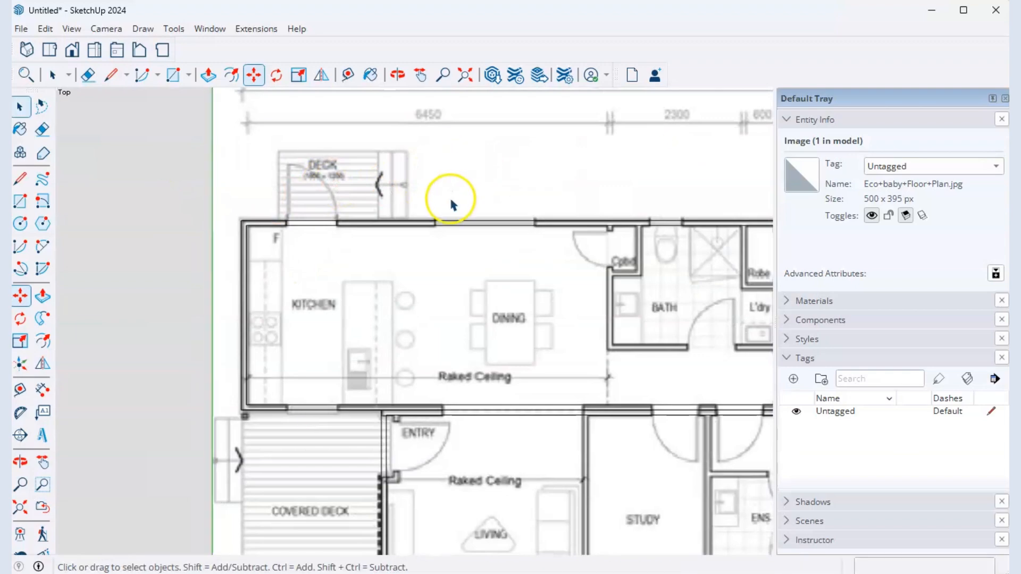
pyautogui.moveTo(448, 200); pyautogui.dragTo(418, 198, button='middle')
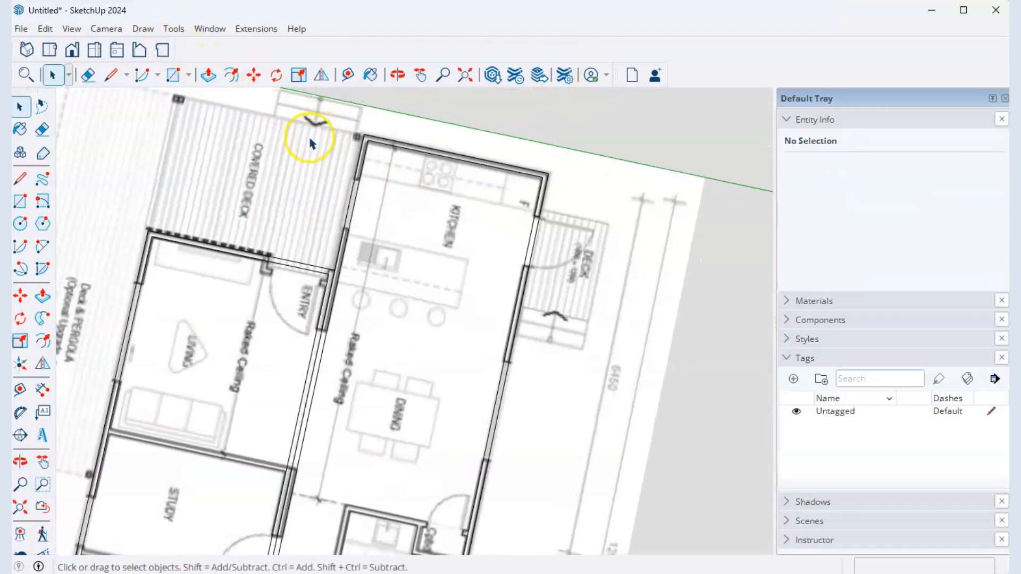
pyautogui.click(51, 55)
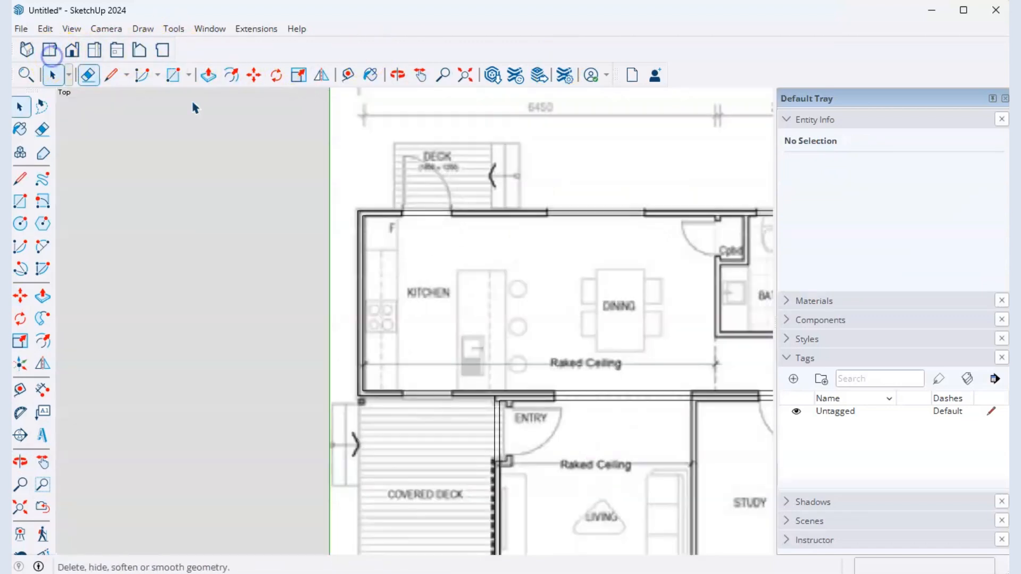
# - Draw a 90 mm line across the upper wall at the kitchen-side end of the dining window, accepting the merge with hidden geometry
pyautogui.scroll(-3, 239, 186)
pyautogui.scroll(5, 529, 192)
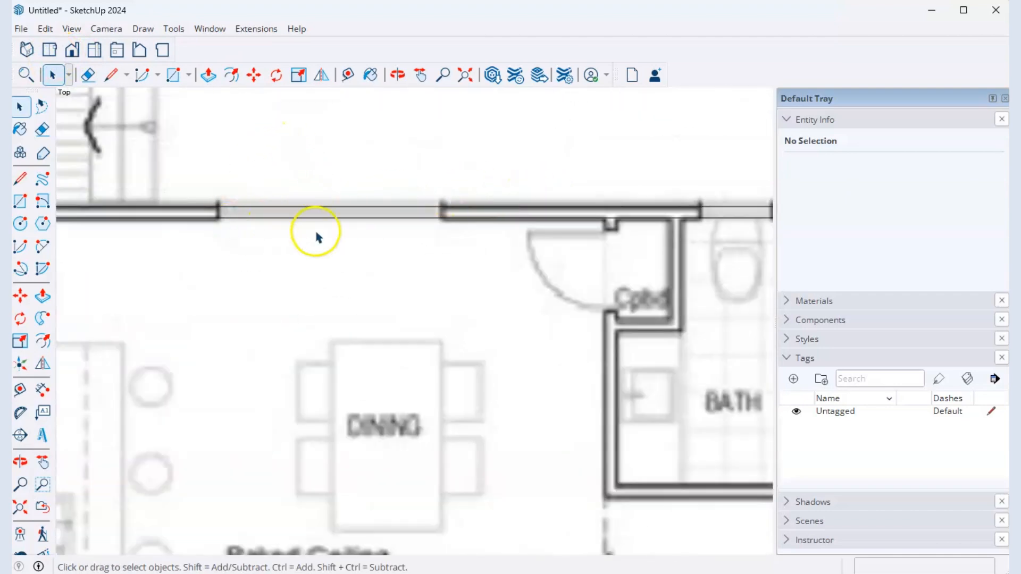
pyautogui.scroll(-2, 327, 232)
pyautogui.scroll(3, 321, 214)
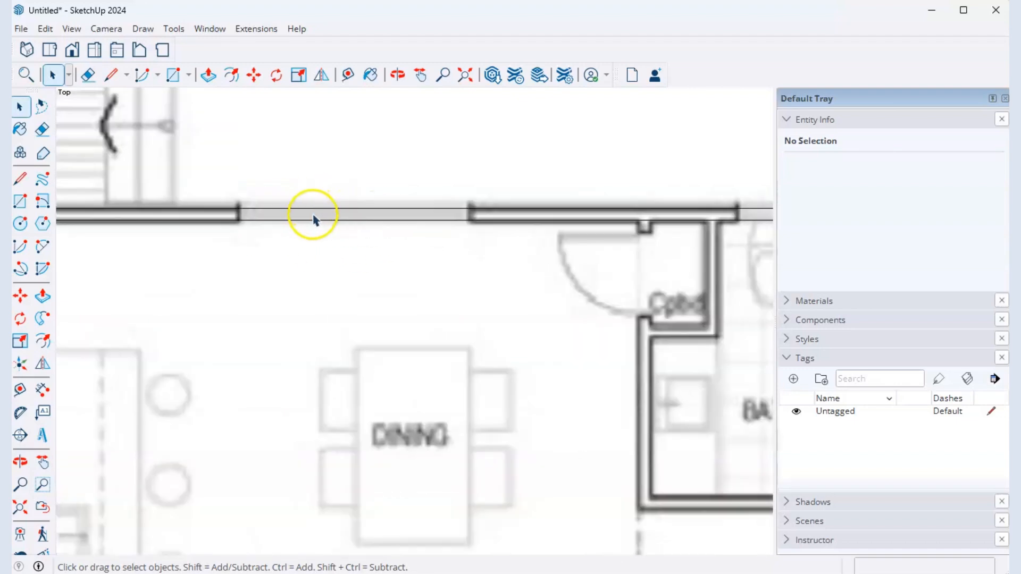
pyautogui.scroll(2, 360, 257)
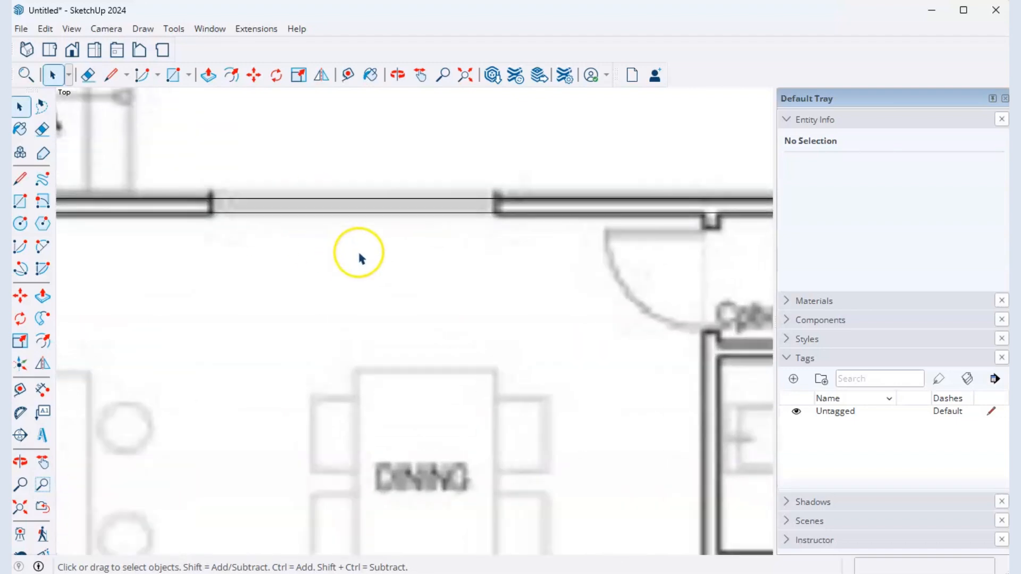
pyautogui.scroll(-3, 360, 258)
pyautogui.press('l')
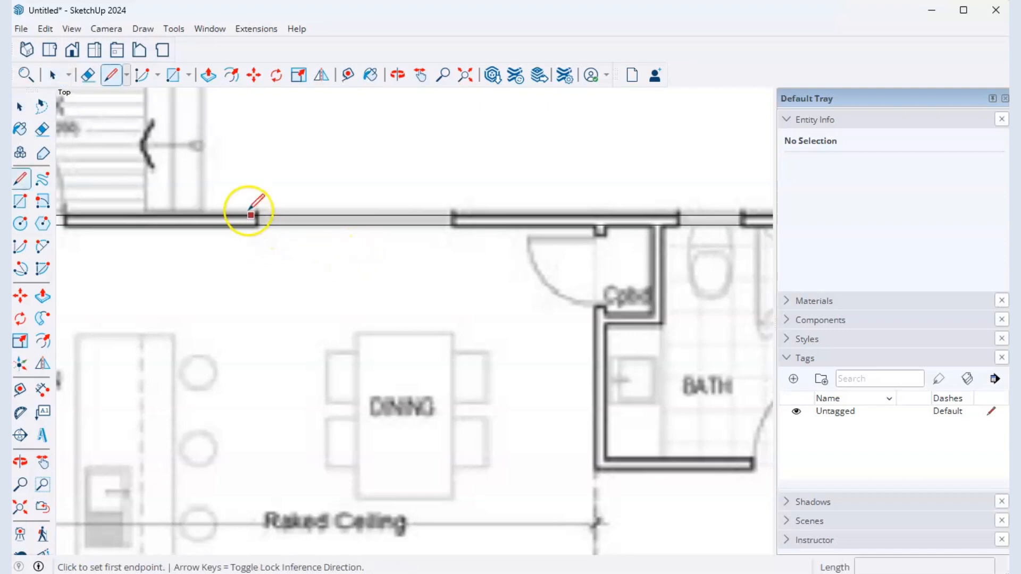
pyautogui.scroll(6, 253, 217)
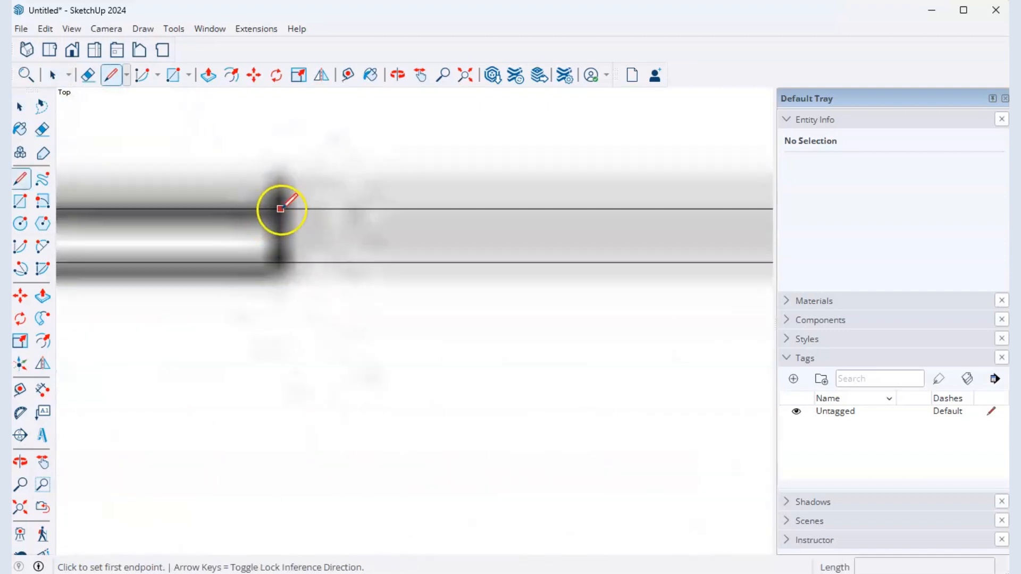
pyautogui.click(281, 209)
pyautogui.click(280, 262)
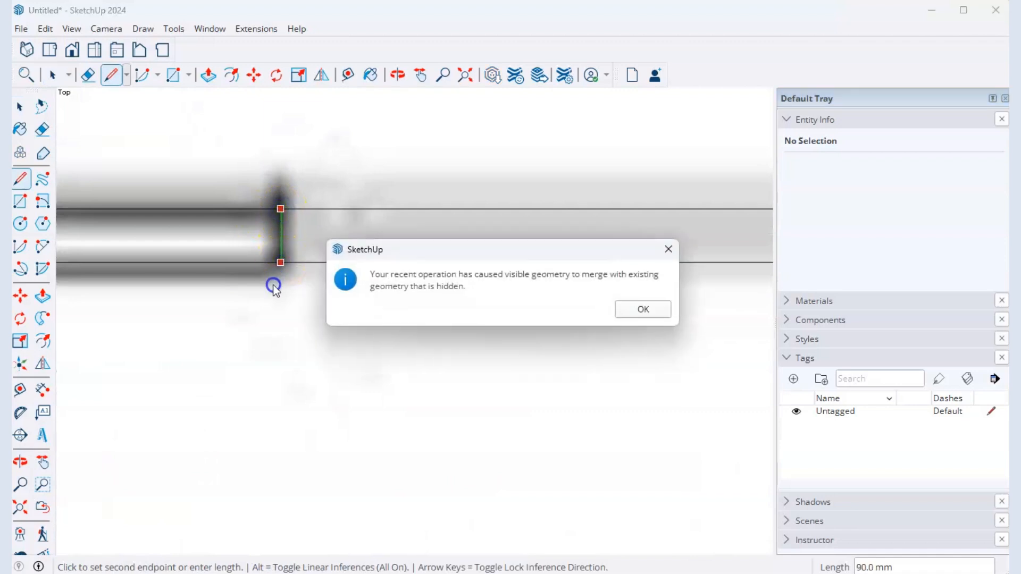
pyautogui.click(632, 310)
# - Move the dining window's 90 mm jamb line about 1774 mm along the upper wall to the window's bathroom-side end
pyautogui.scroll(-5, 246, 260)
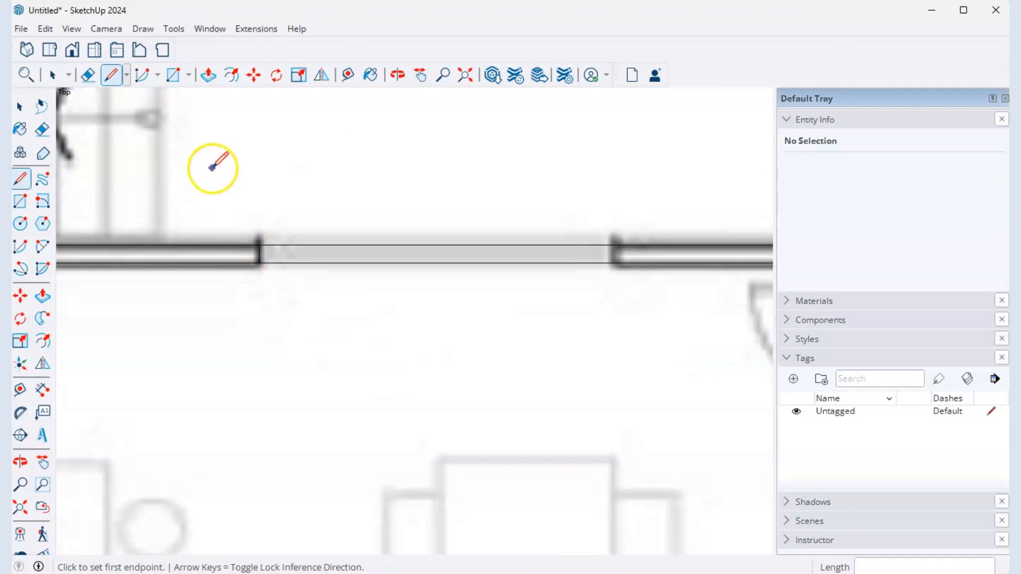
pyautogui.press('m')
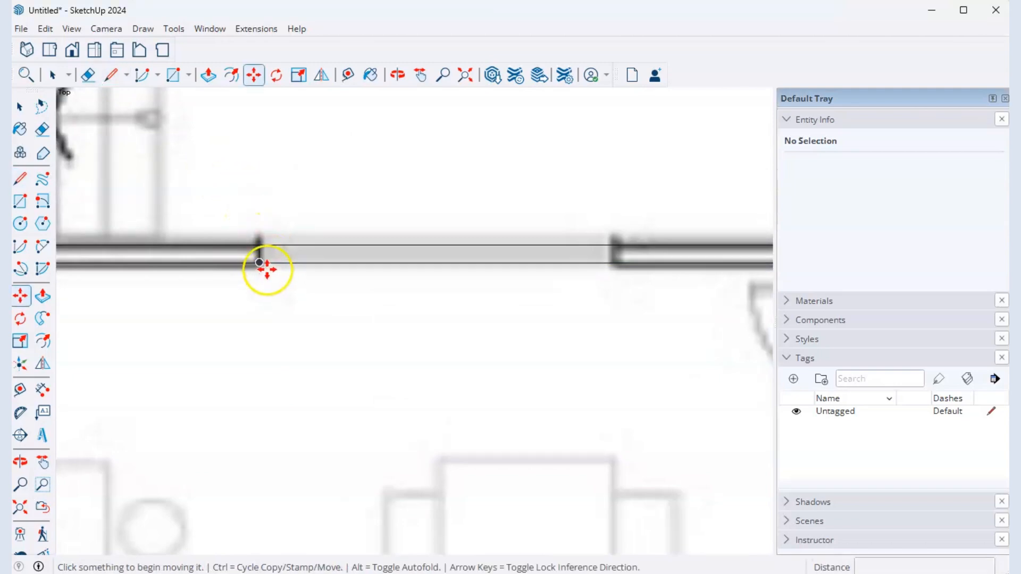
pyautogui.scroll(3, 260, 252)
pyautogui.click(261, 253)
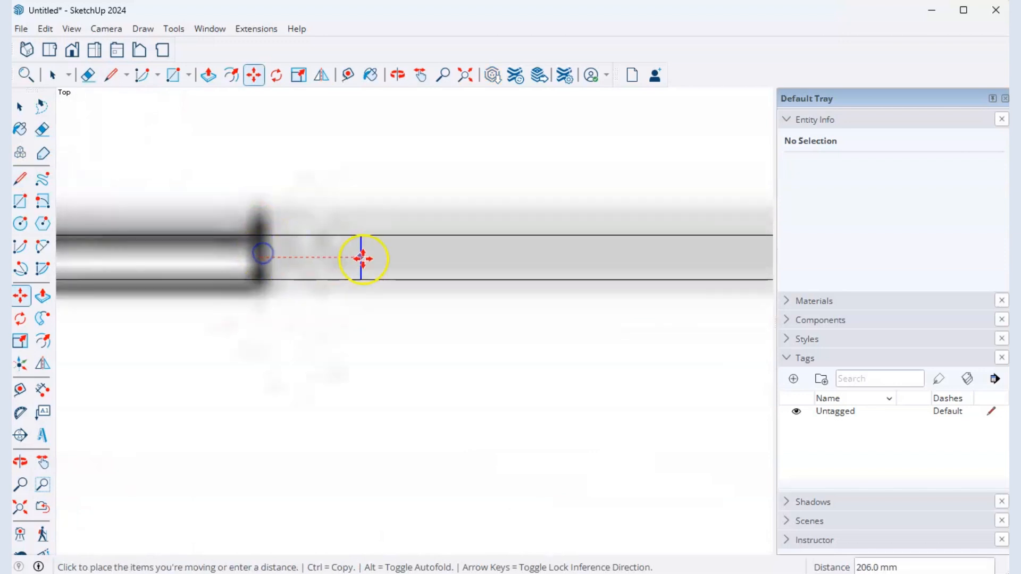
pyautogui.scroll(-5, 346, 257)
pyautogui.scroll(5, 582, 255)
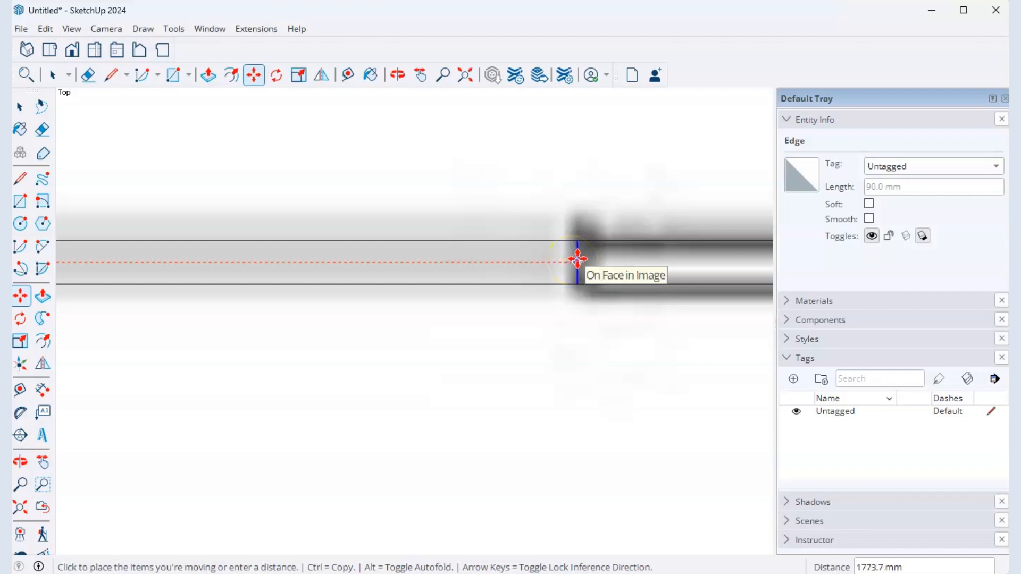
pyautogui.click(578, 259)
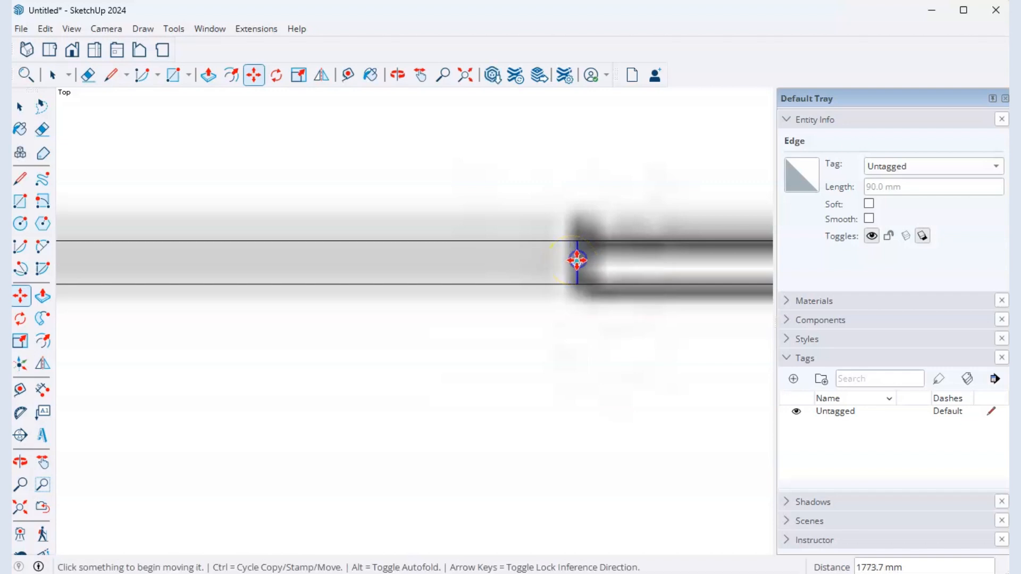
# - Look over the marked door and window openings across the plan, including the study and master bedroom doorways in the double wall
pyautogui.scroll(-5, 450, 296)
pyautogui.scroll(-2, 378, 207)
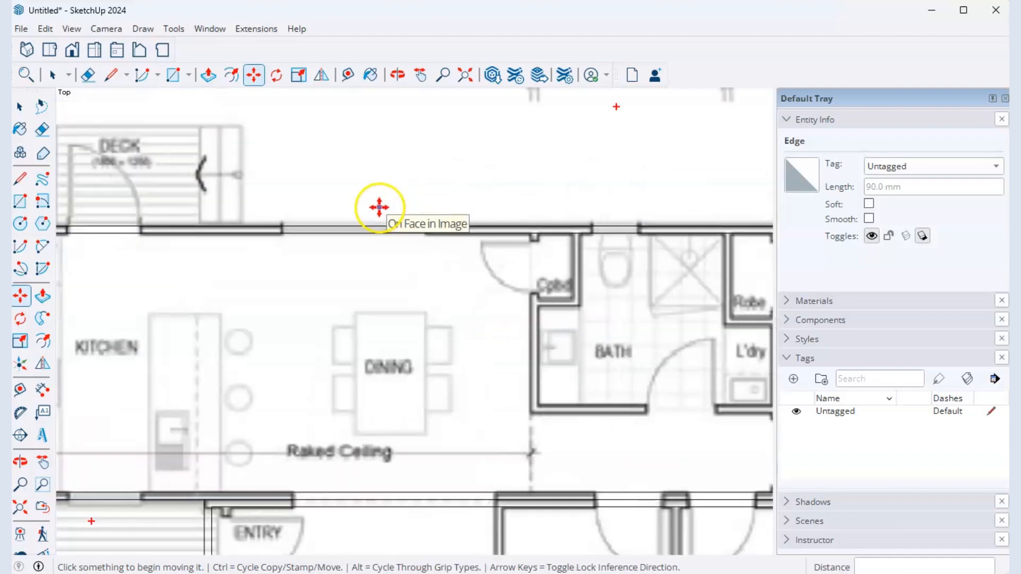
pyautogui.scroll(-3, 378, 171)
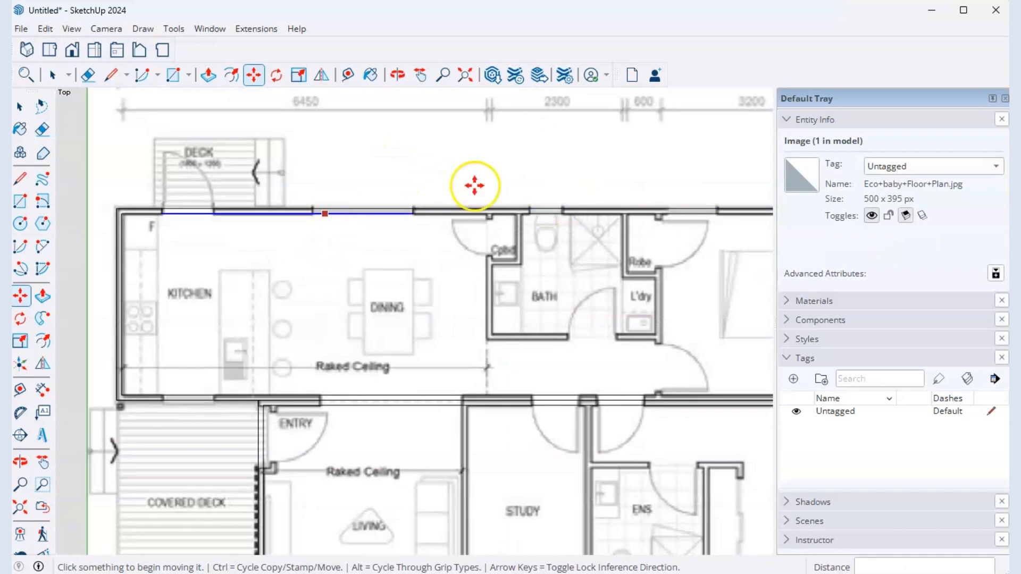
pyautogui.scroll(-2, 111, 202)
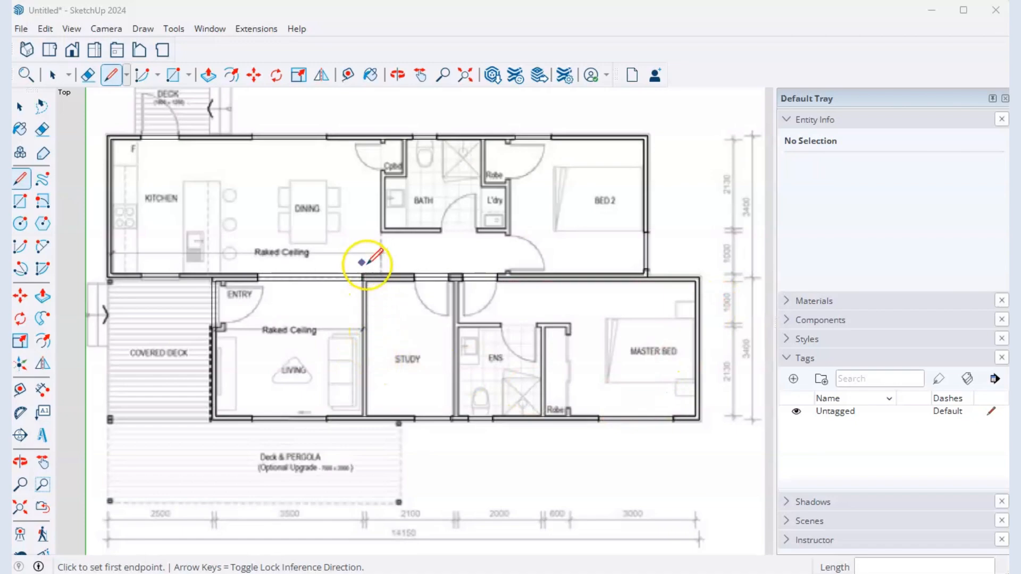
pyautogui.scroll(3, 450, 272)
pyautogui.scroll(-3, 442, 274)
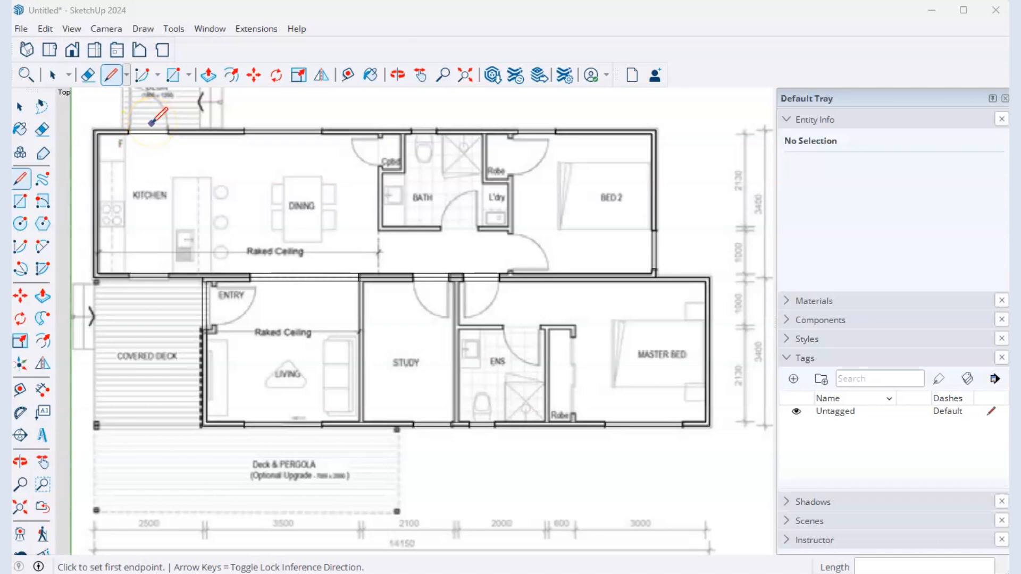
pyautogui.scroll(5, 456, 279)
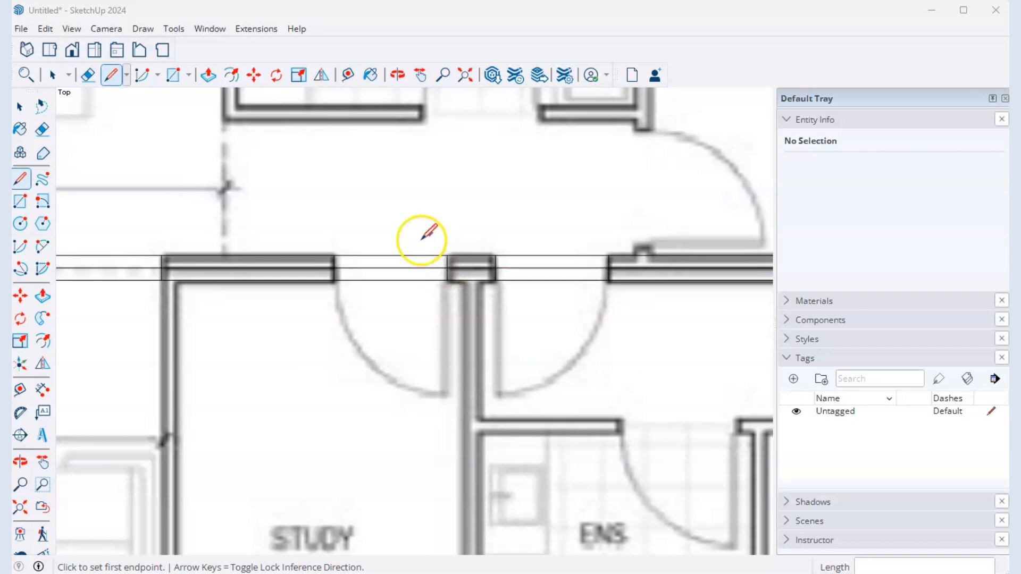
pyautogui.scroll(2, 346, 376)
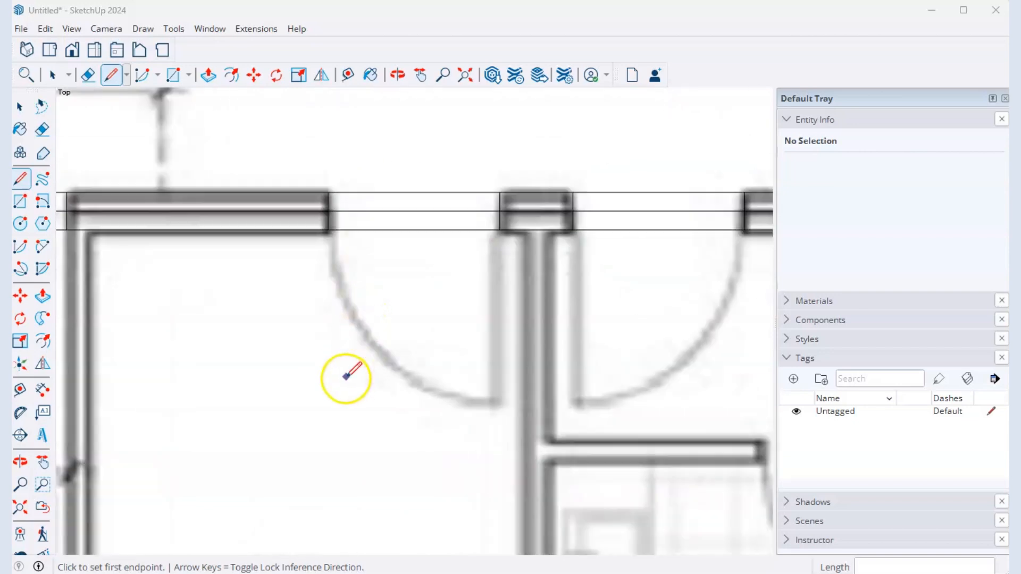
pyautogui.scroll(-3, 346, 375)
pyautogui.scroll(-6, 346, 376)
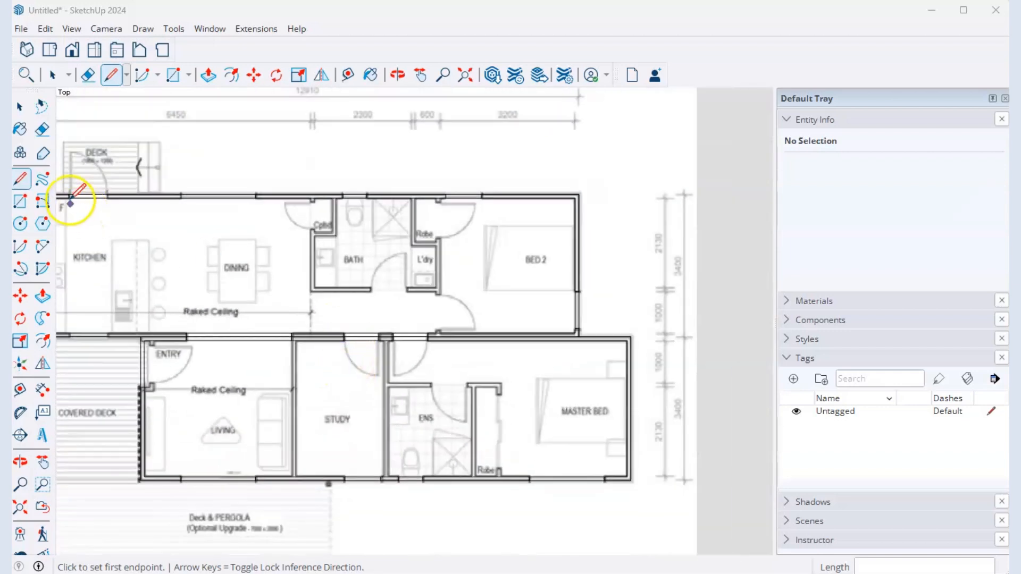
pyautogui.scroll(-1, 226, 197)
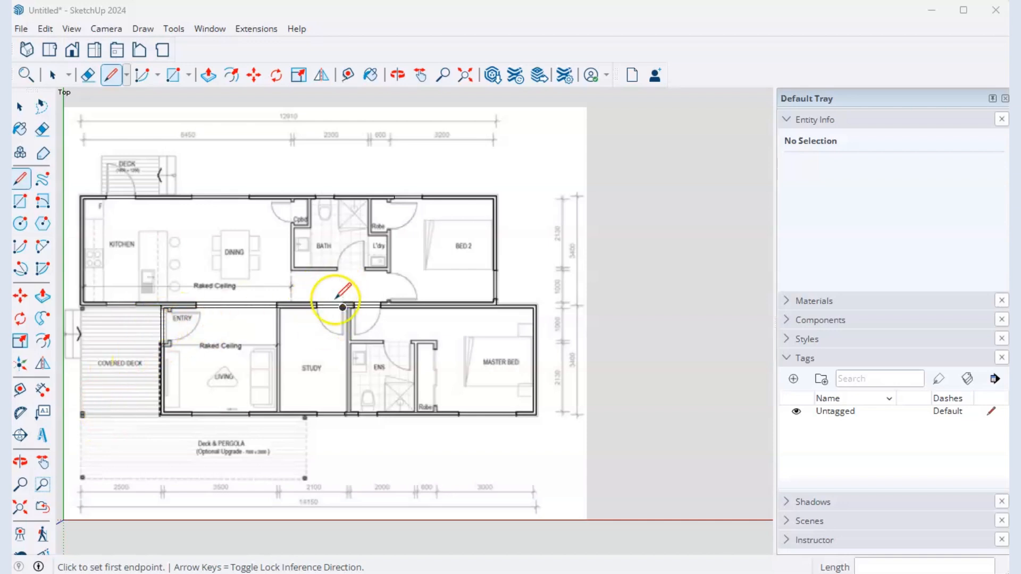
pyautogui.scroll(4, 350, 298)
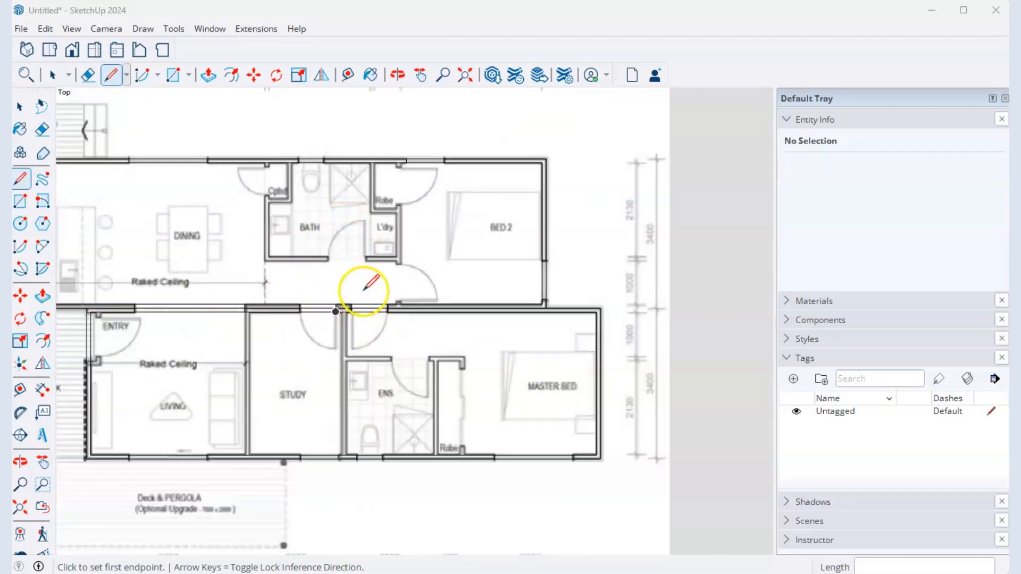
pyautogui.scroll(-3, 410, 278)
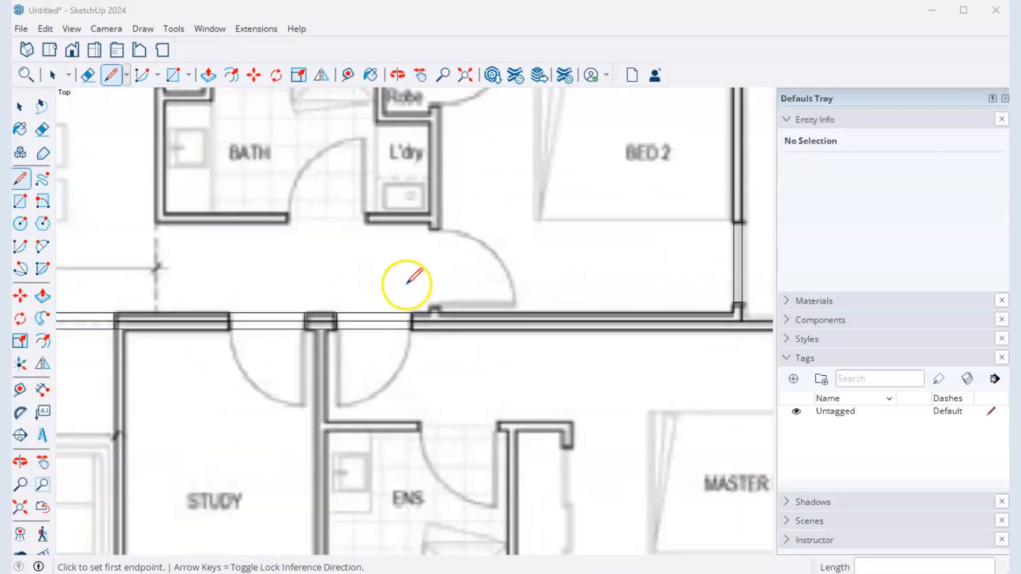
pyautogui.scroll(5, 319, 321)
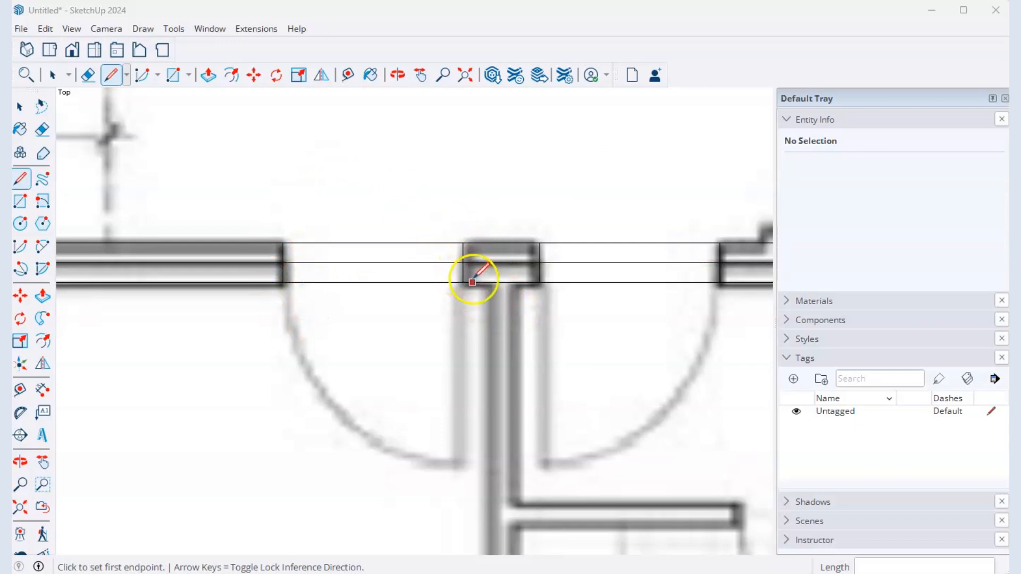
# - Delete both jamb line segments at the ensuite side of the study door opening in the double wall
pyautogui.click(428, 14)
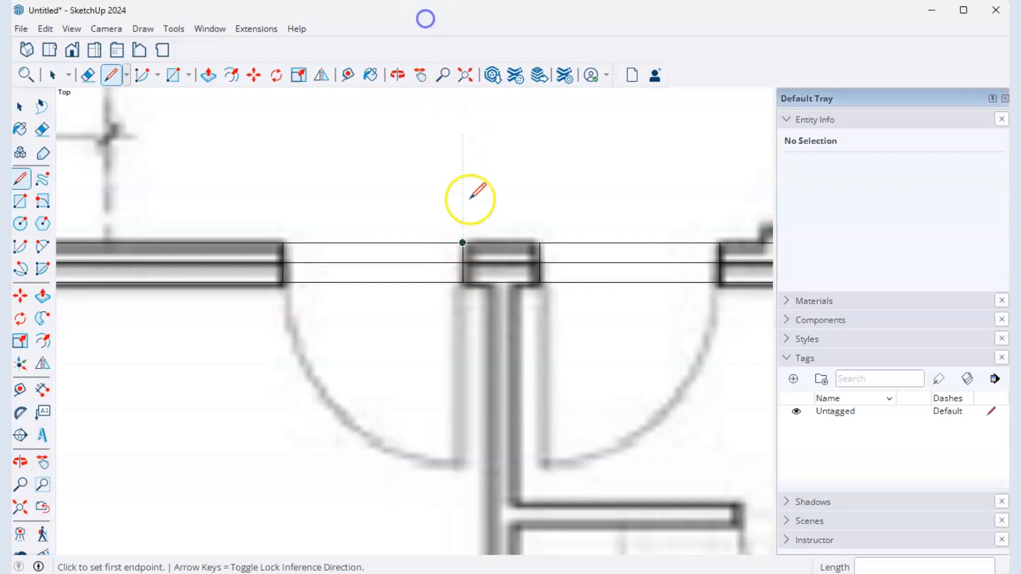
pyautogui.press('space')
pyautogui.click(463, 255)
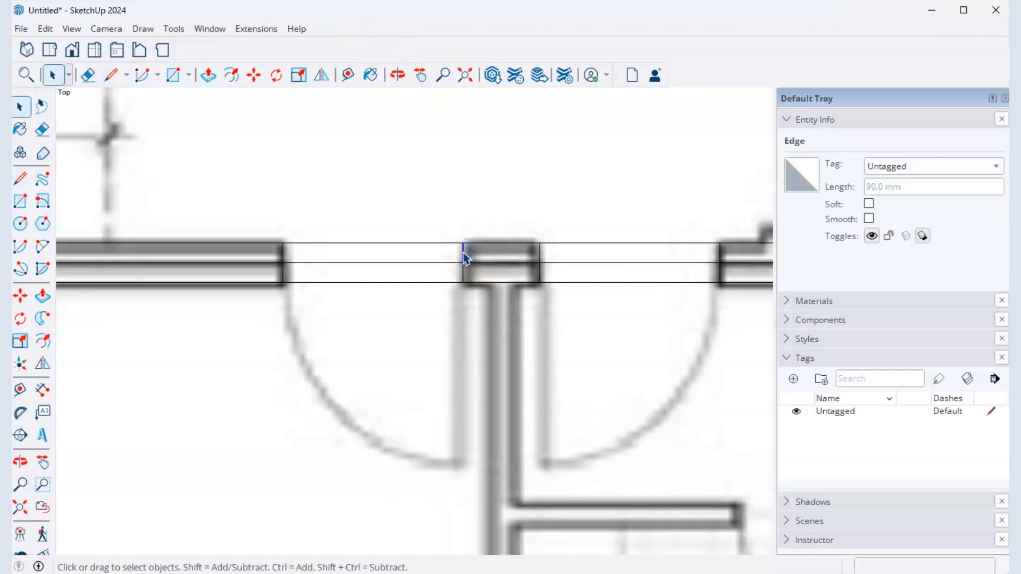
pyautogui.click(465, 278)
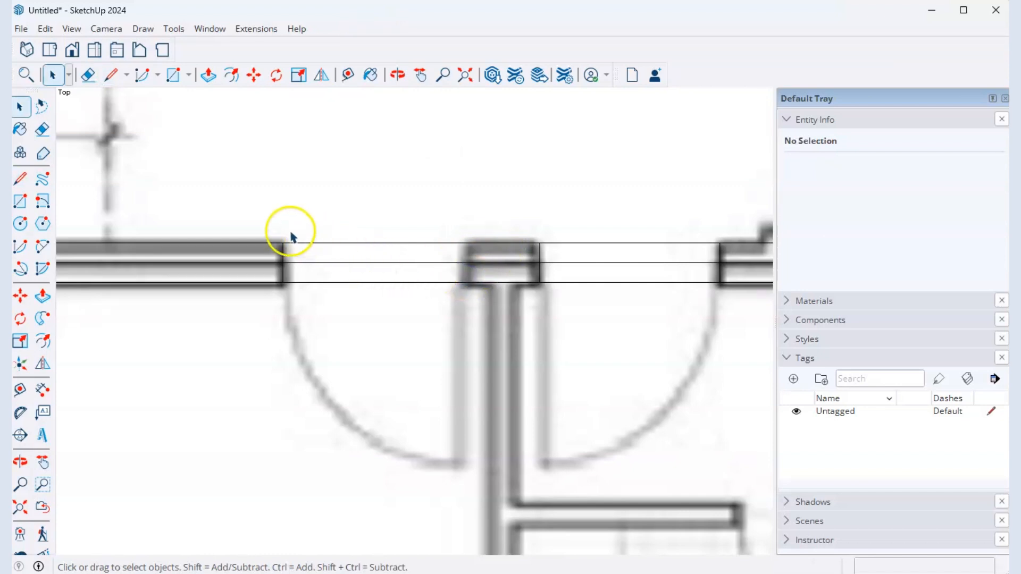
# - Copy the study door's remaining jamb segment in the upper wall strip 820 mm across the opening, accepting the merge with hidden geometry
pyautogui.press('m')
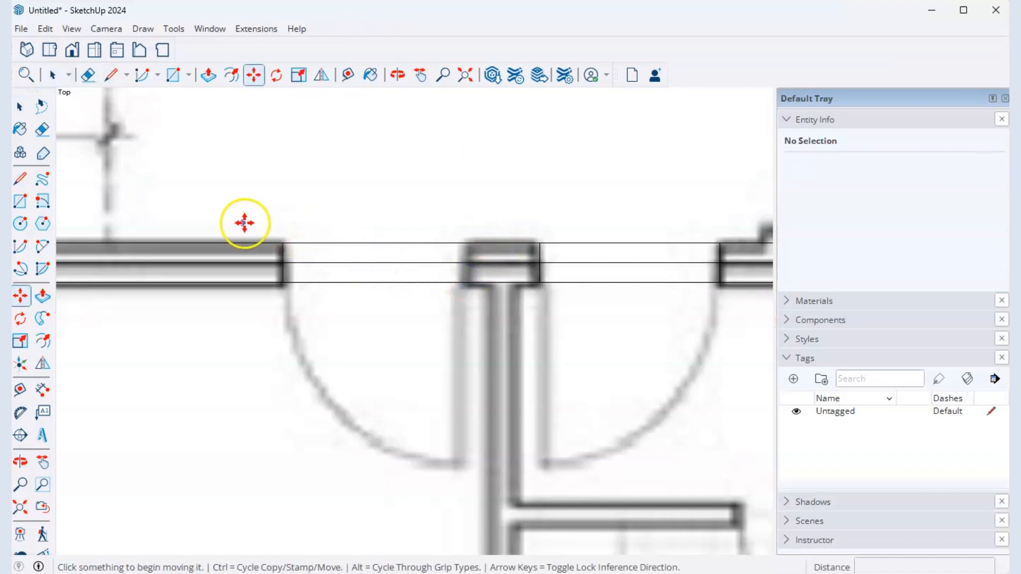
pyautogui.scroll(4, 282, 251)
pyautogui.click(281, 248)
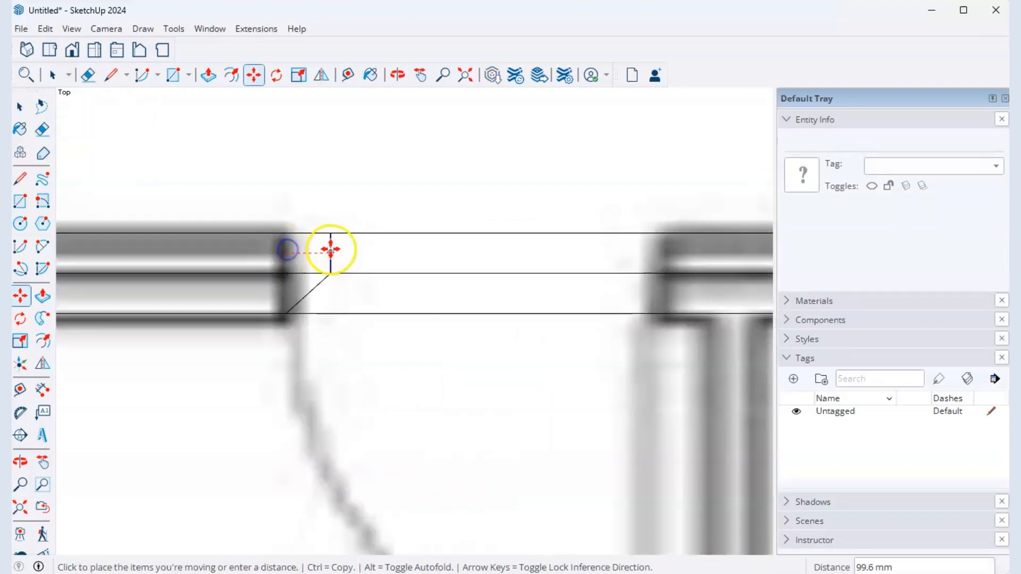
pyautogui.press('ctrl')
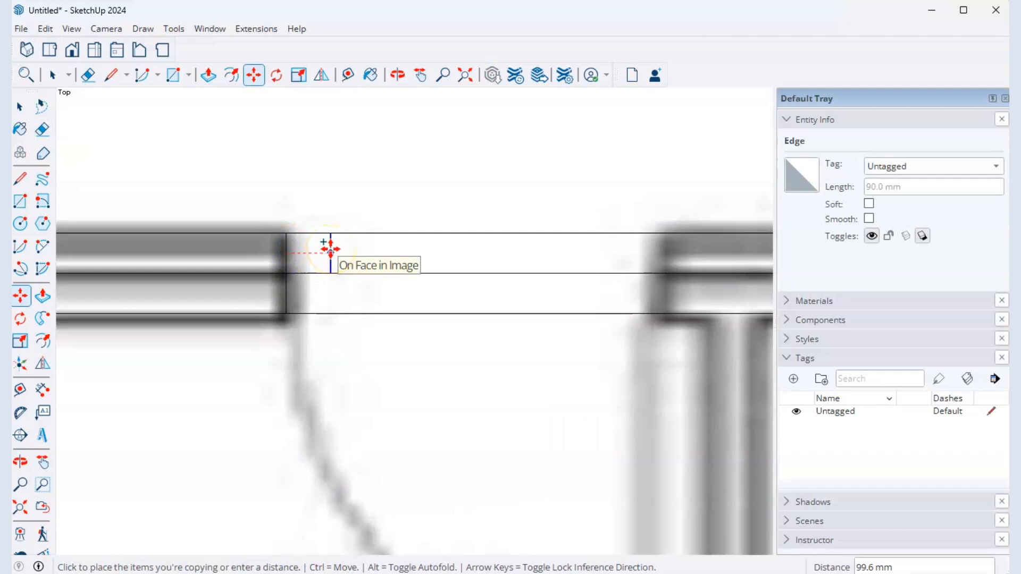
pyautogui.write('82')
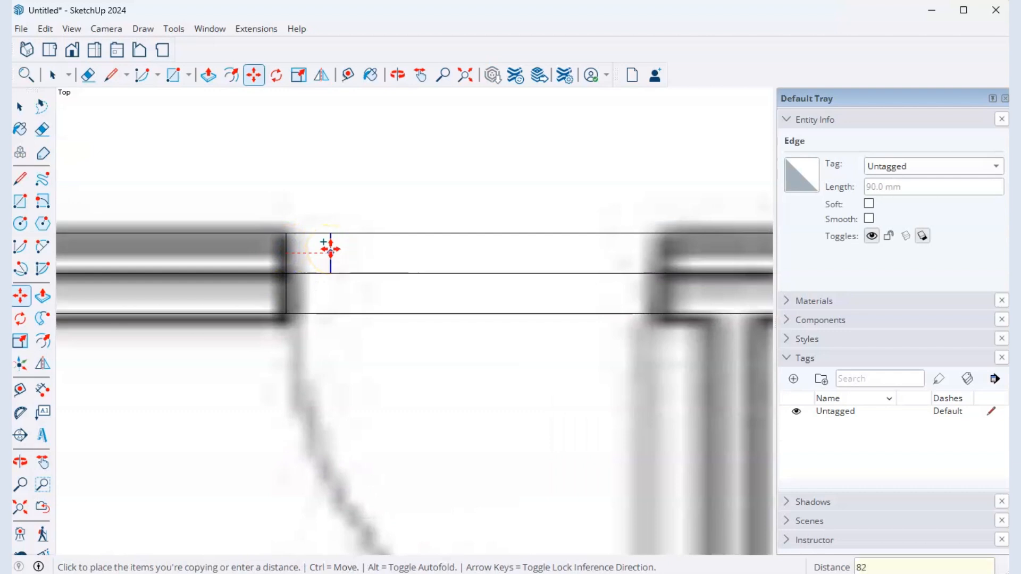
pyautogui.write('0')
pyautogui.press('Return')
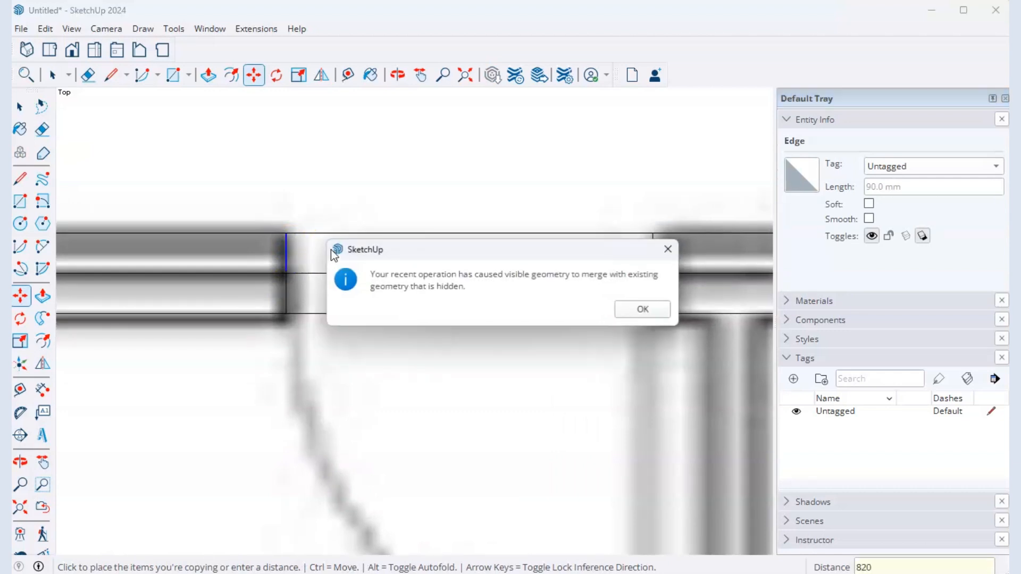
pyautogui.click(642, 308)
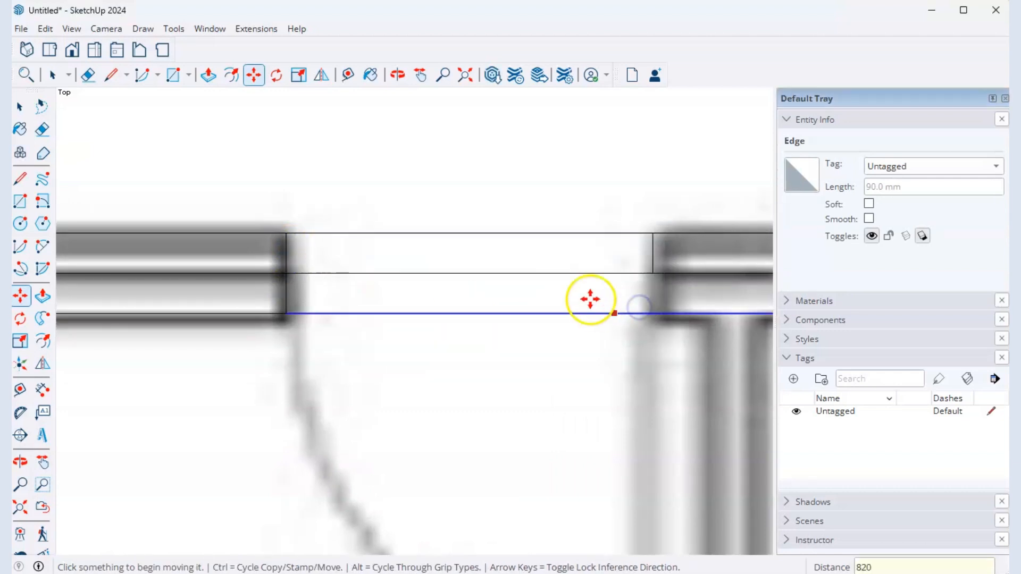
# - Copy the matching jamb segment in the lower wall strip 820 mm across the study door opening, accepting the merge with hidden geometry
pyautogui.click(284, 293)
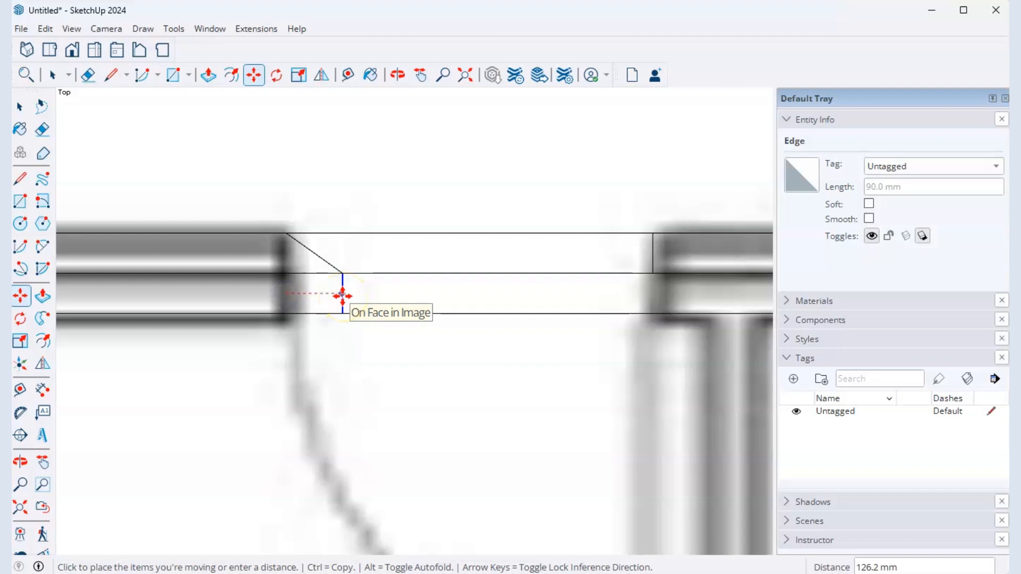
pyautogui.press('ctrl')
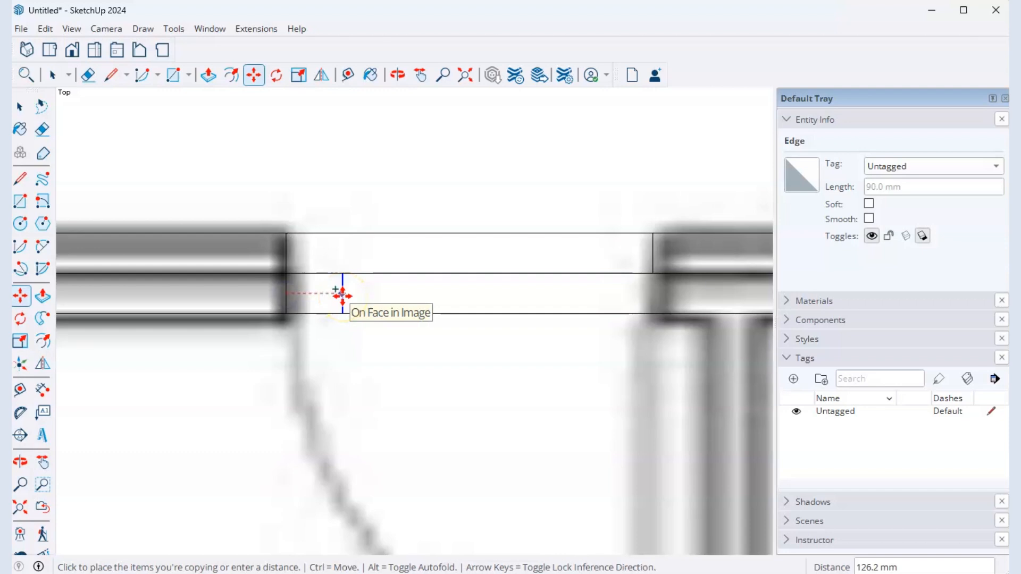
pyautogui.press('Return')
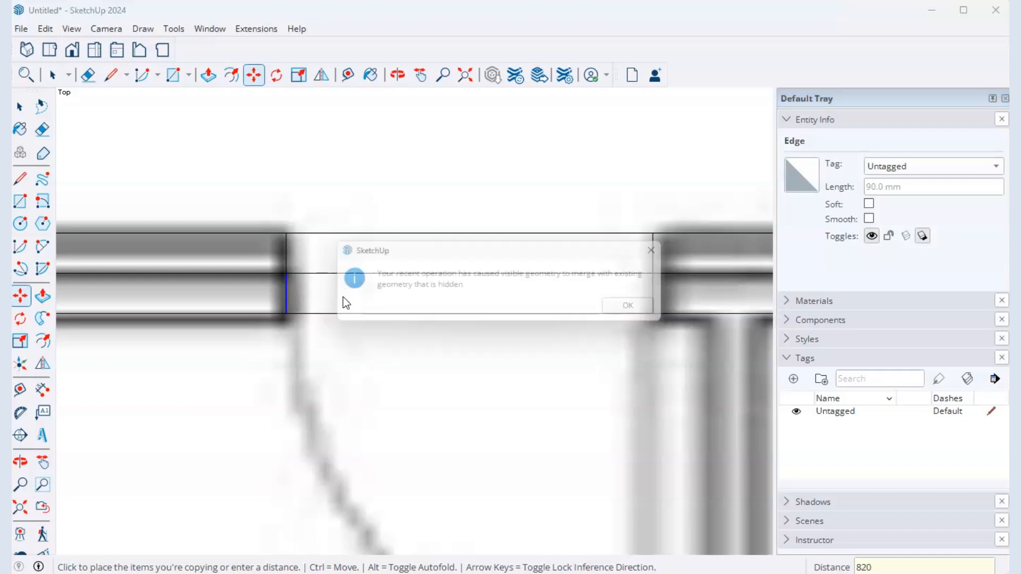
pyautogui.click(640, 308)
# - Look over the whole plan and its marked openings, examining the entry, the living room and the dimensions along the deck side
pyautogui.scroll(-1, 372, 340)
pyautogui.scroll(-6, 320, 303)
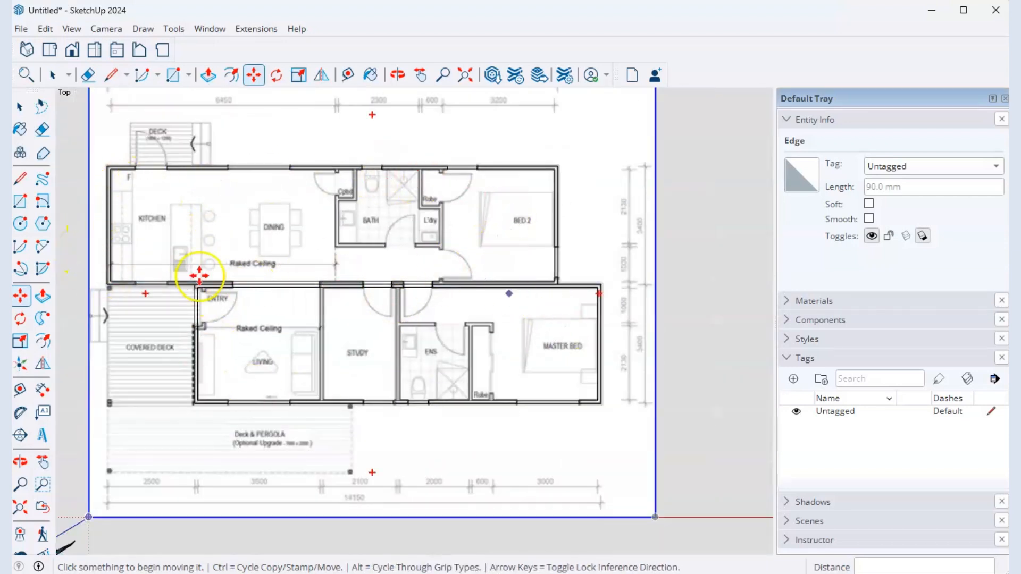
pyautogui.scroll(-1, 563, 392)
pyautogui.scroll(2, 351, 319)
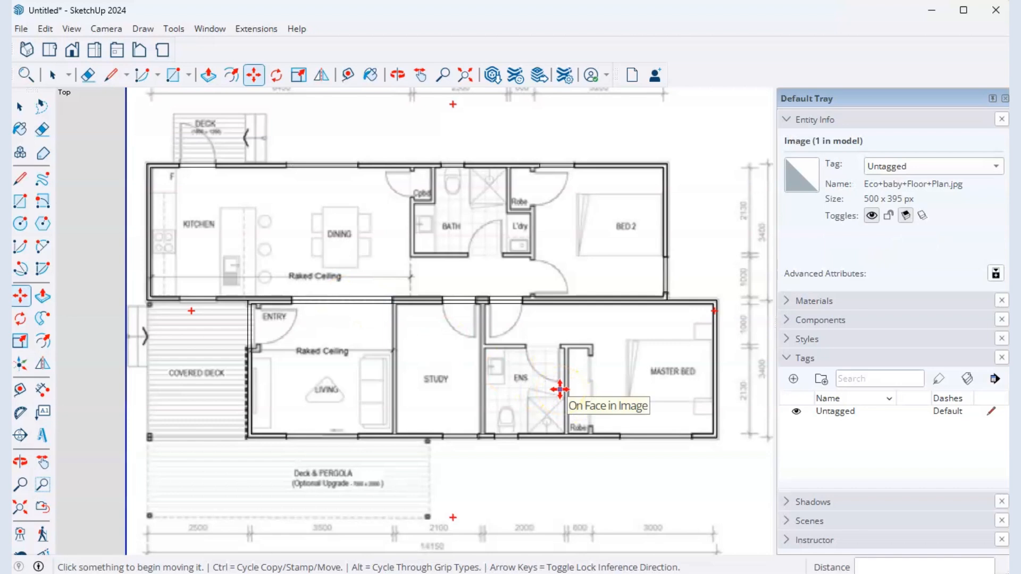
pyautogui.scroll(-1, 144, 403)
pyautogui.scroll(1, 249, 328)
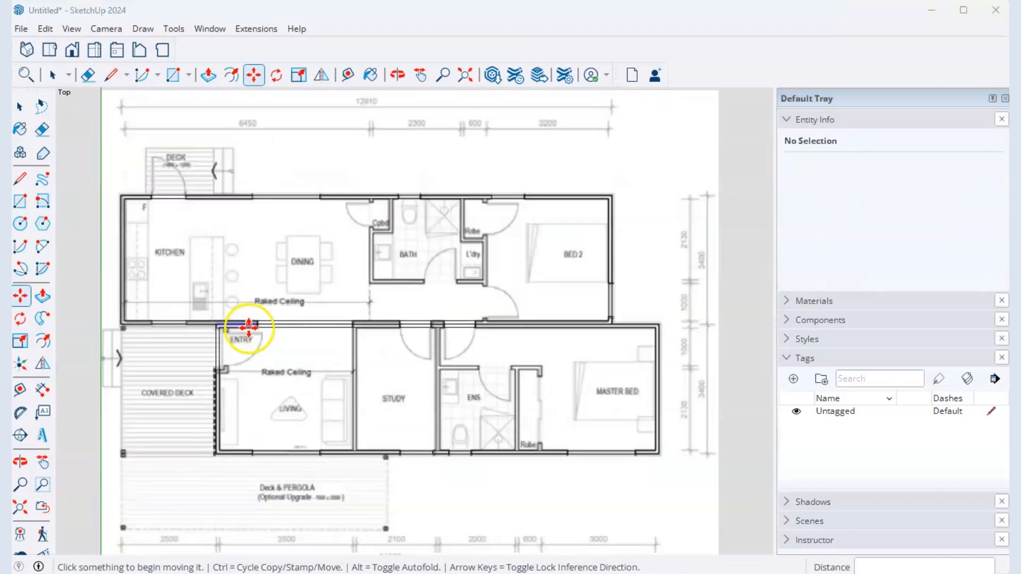
pyautogui.scroll(-1, 399, 483)
pyautogui.scroll(3, 269, 524)
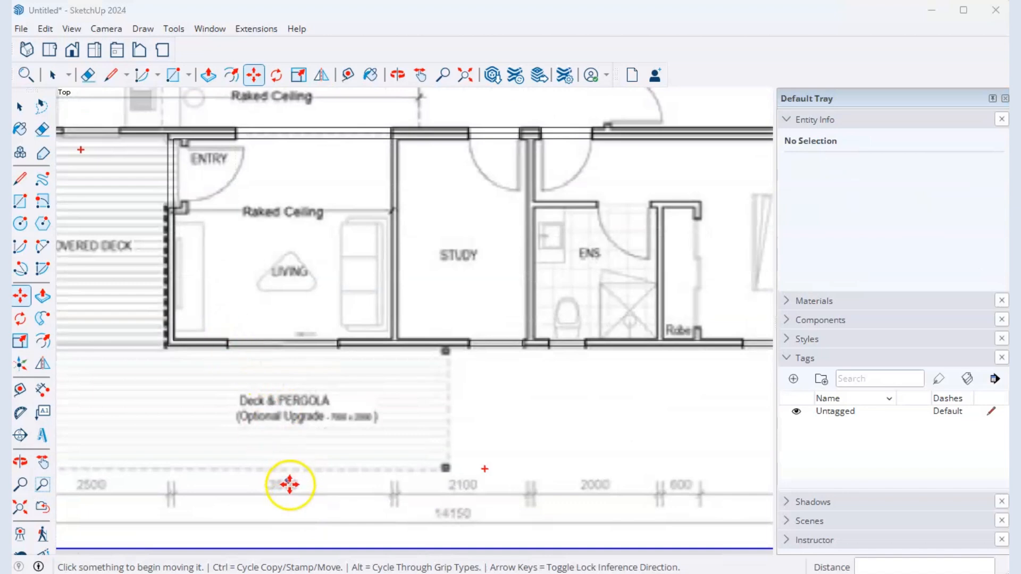
pyautogui.scroll(2, 289, 484)
pyautogui.scroll(-1, 284, 487)
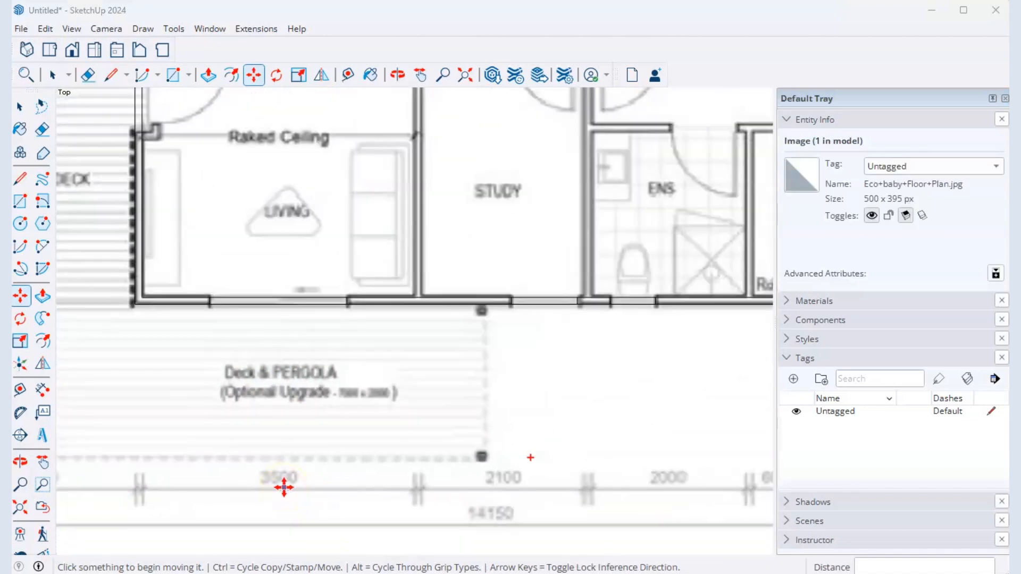
pyautogui.scroll(-3, 275, 481)
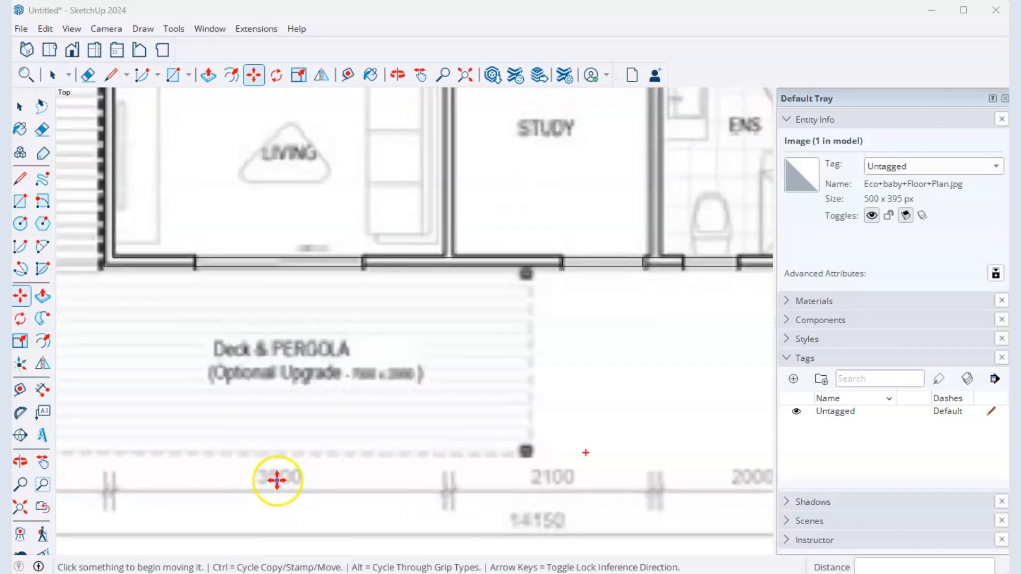
pyautogui.scroll(2, 179, 258)
pyautogui.scroll(1, 178, 258)
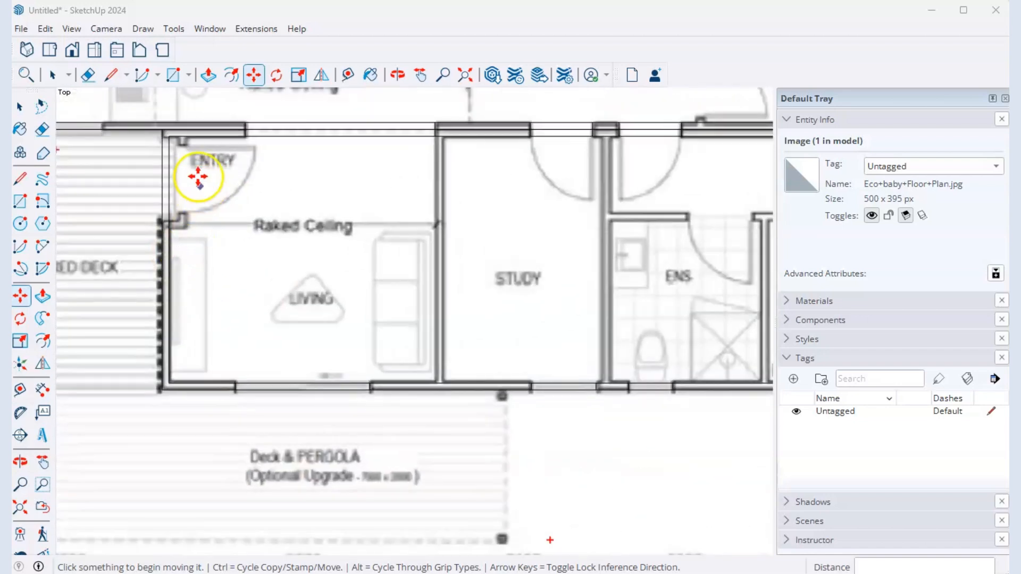
# - Copy the living room's inner deck-side wall edge 3500 mm across to the study wall, accepting the merge with hidden geometry
pyautogui.click(170, 188)
pyautogui.press('ctrl')
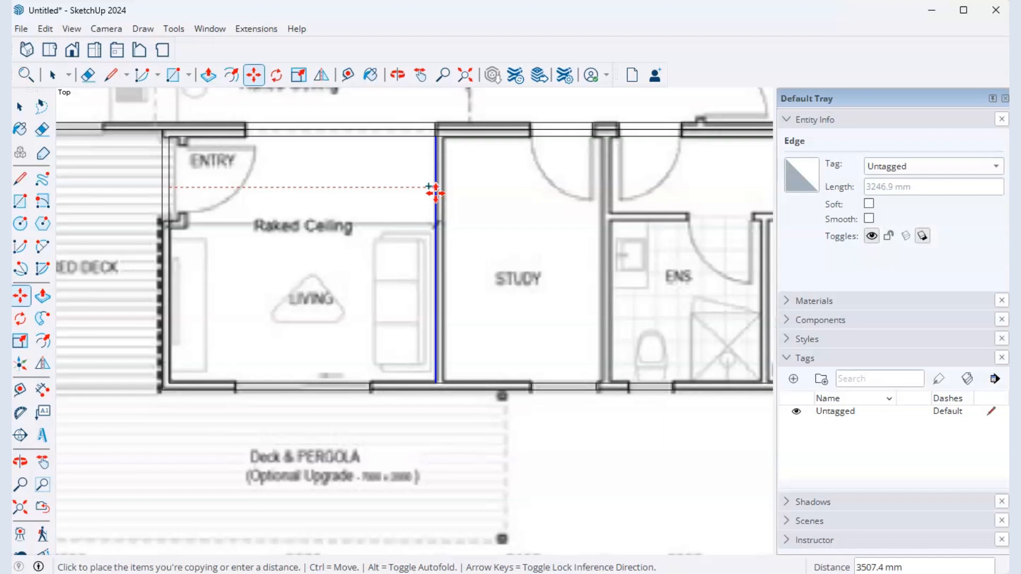
pyautogui.press('Return')
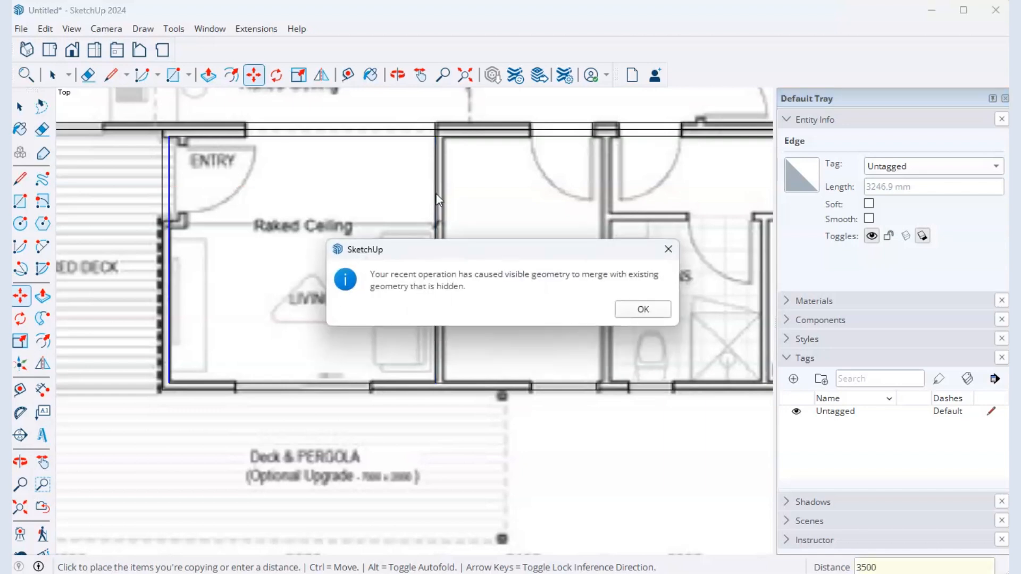
pyautogui.click(643, 308)
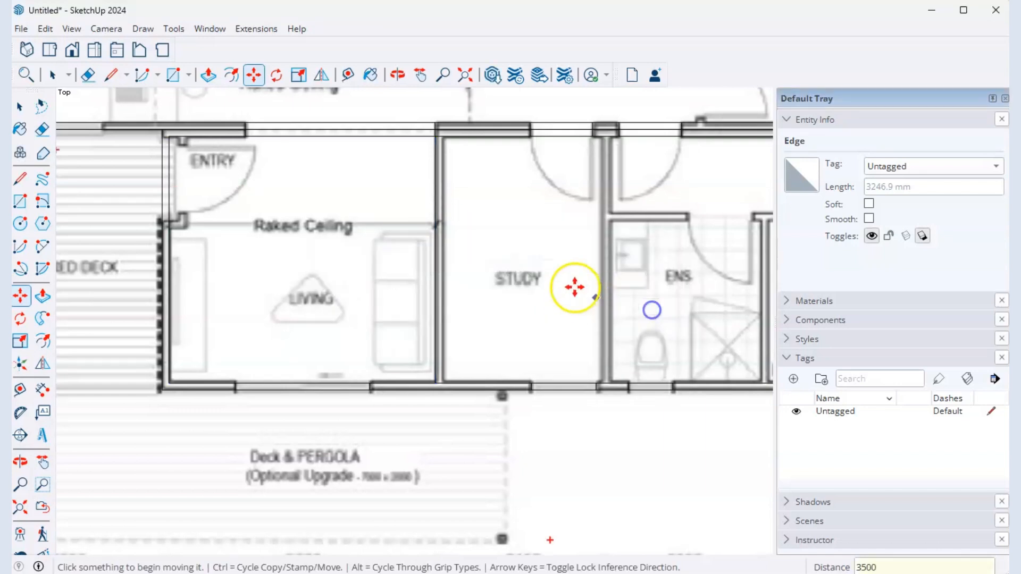
# - Copy the new living room edge 90 mm towards the study for the wall's thickness, accepting the merge with hidden geometry
pyautogui.click(436, 262)
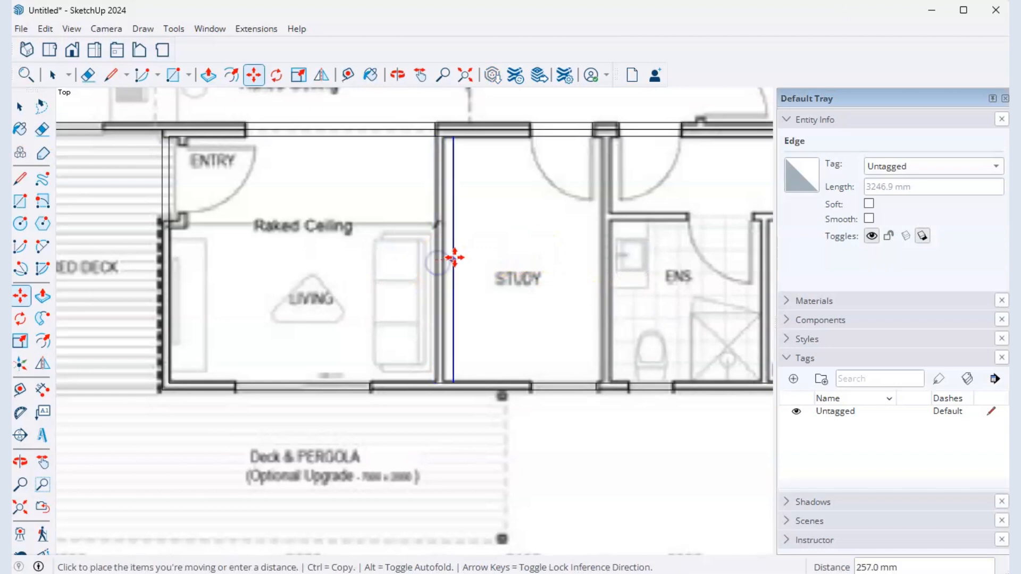
pyautogui.press('ctrl')
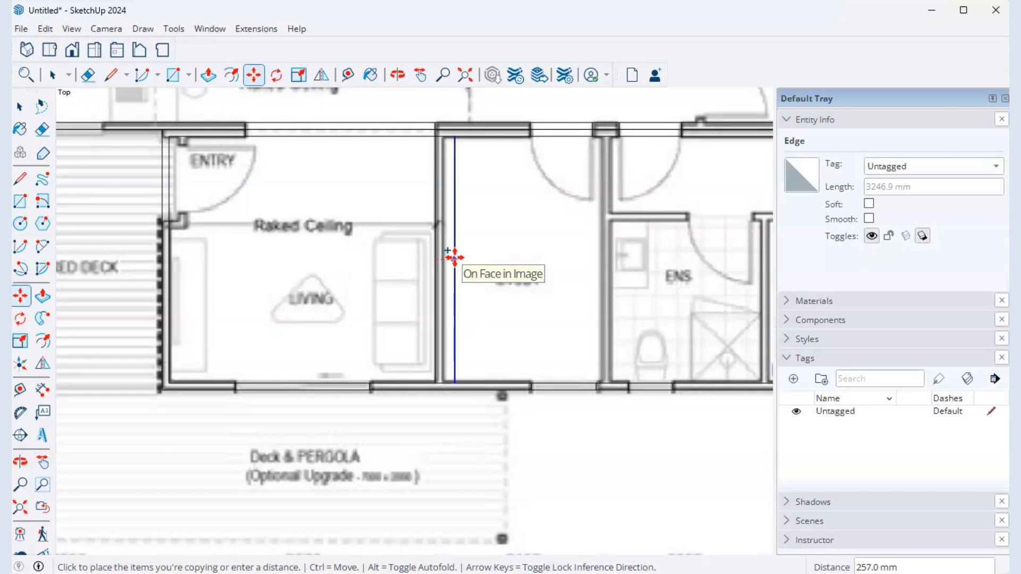
pyautogui.write('90')
pyautogui.press('Return')
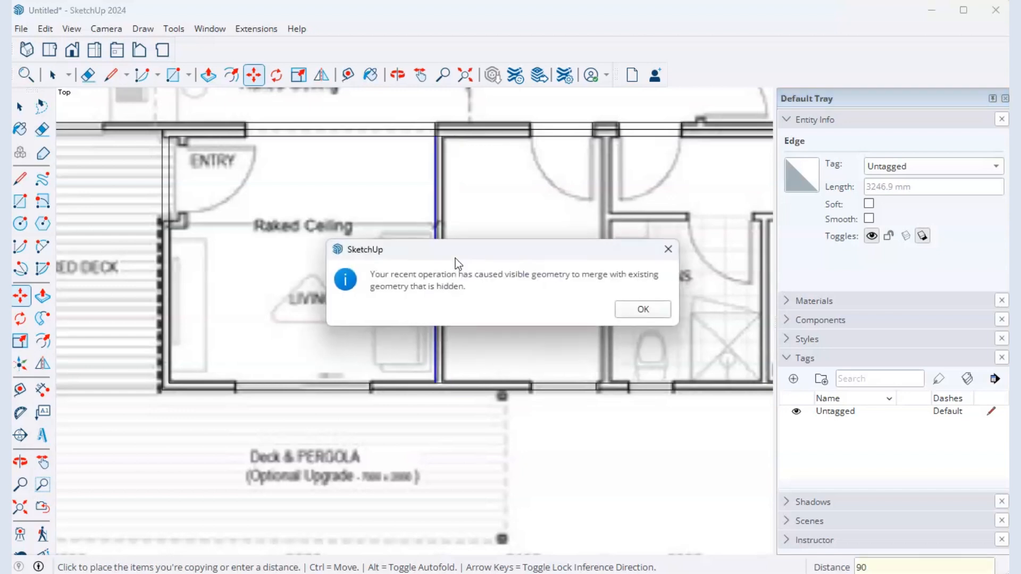
pyautogui.click(643, 311)
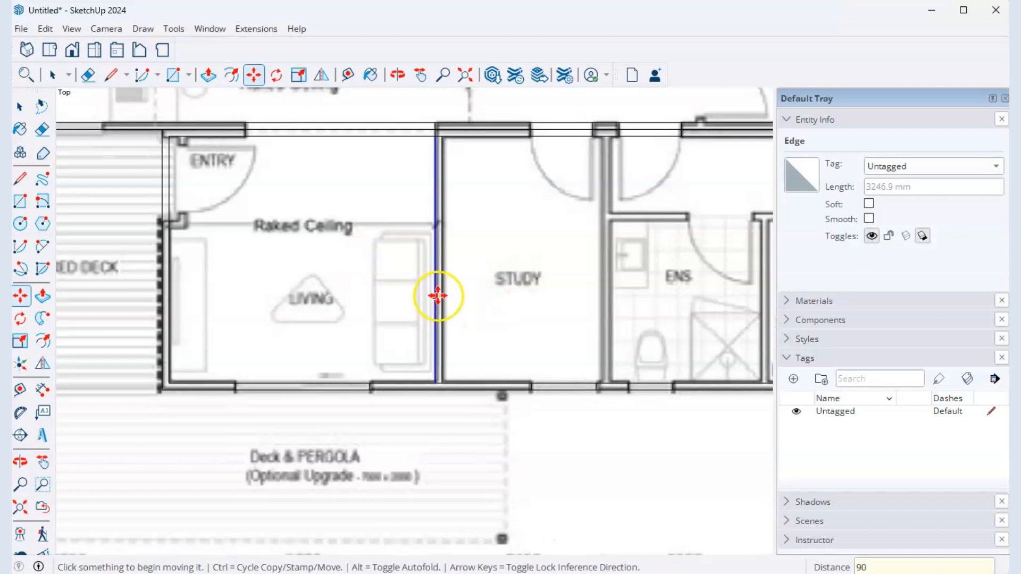
# - Copy the study-side edge of the living room wall 2100 mm across the study to the ensuite wall, accepting the merge
pyautogui.scroll(-3, 457, 281)
pyautogui.scroll(-1, 463, 268)
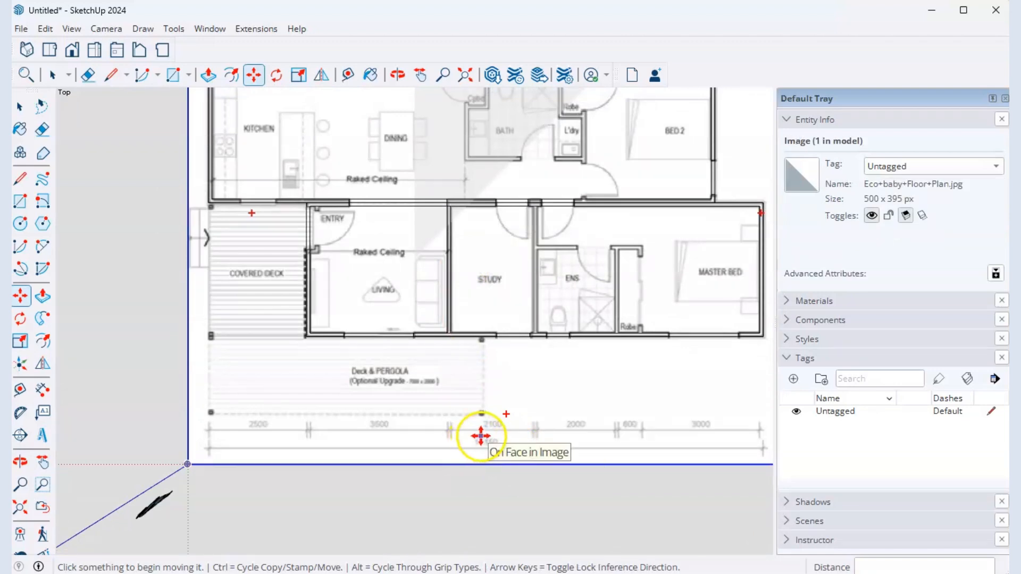
pyautogui.scroll(2, 480, 431)
pyautogui.scroll(3, 472, 377)
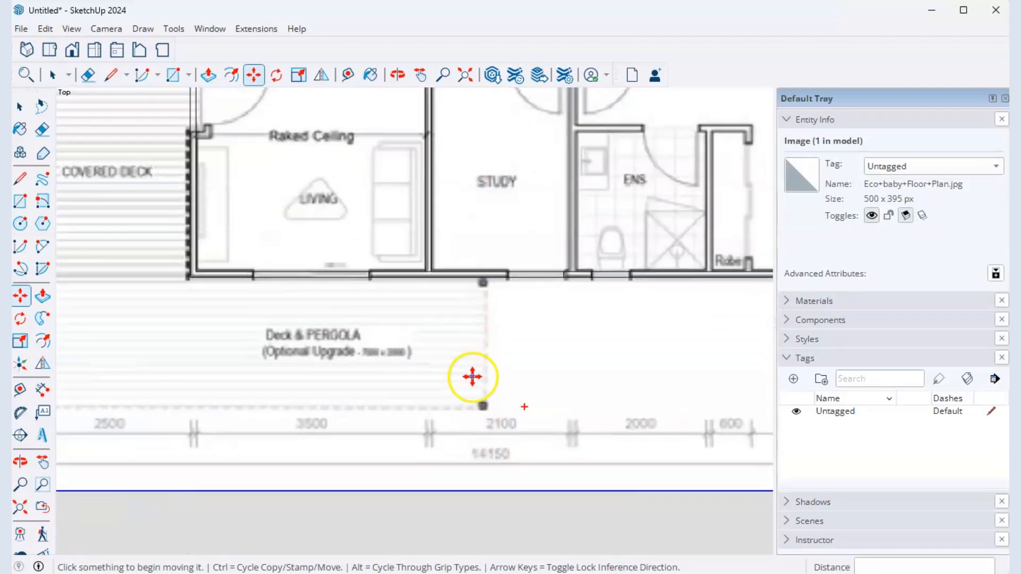
pyautogui.scroll(-3, 481, 399)
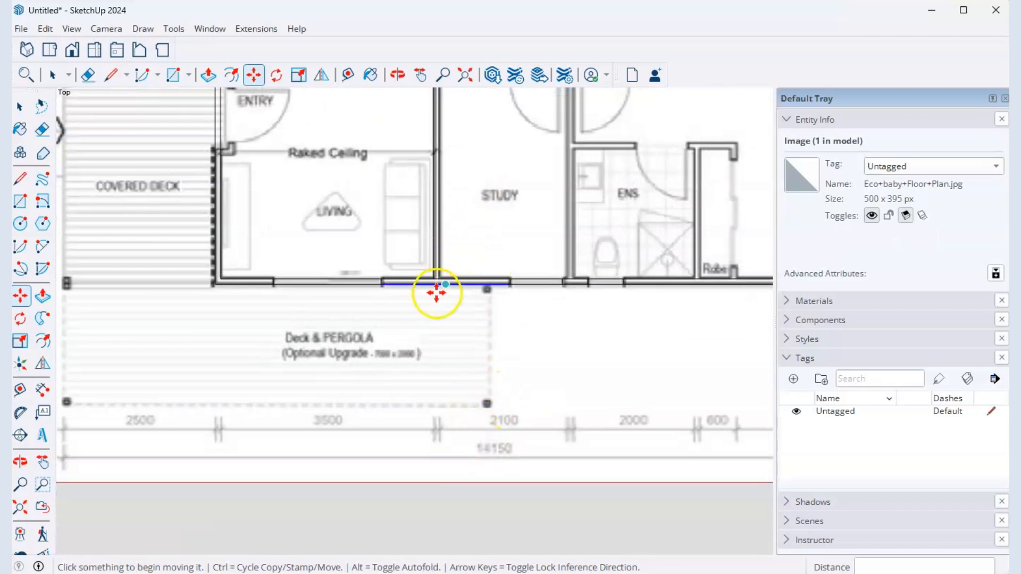
pyautogui.scroll(-1, 432, 316)
pyautogui.click(441, 248)
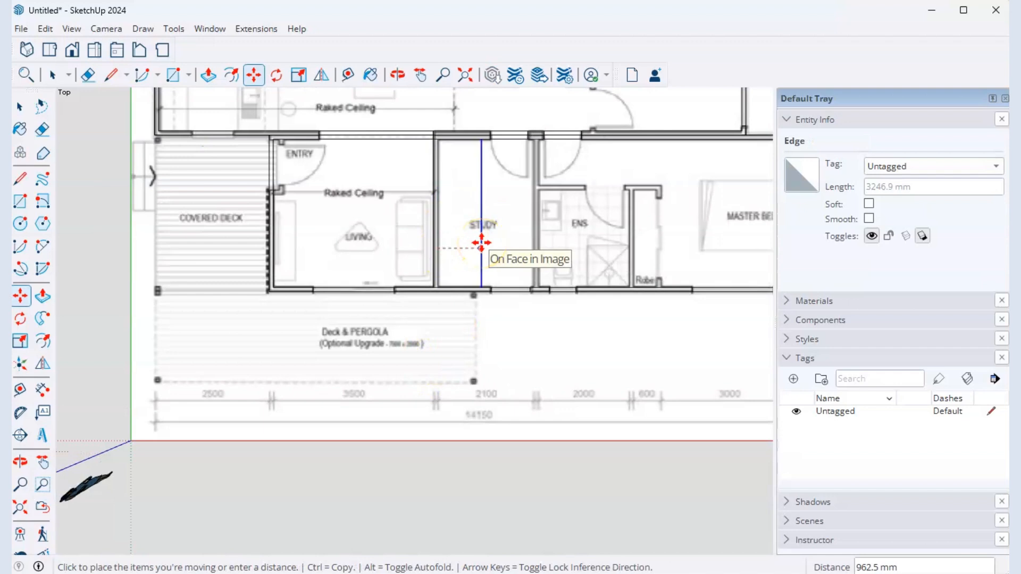
pyautogui.press('ctrl')
pyautogui.write('21')
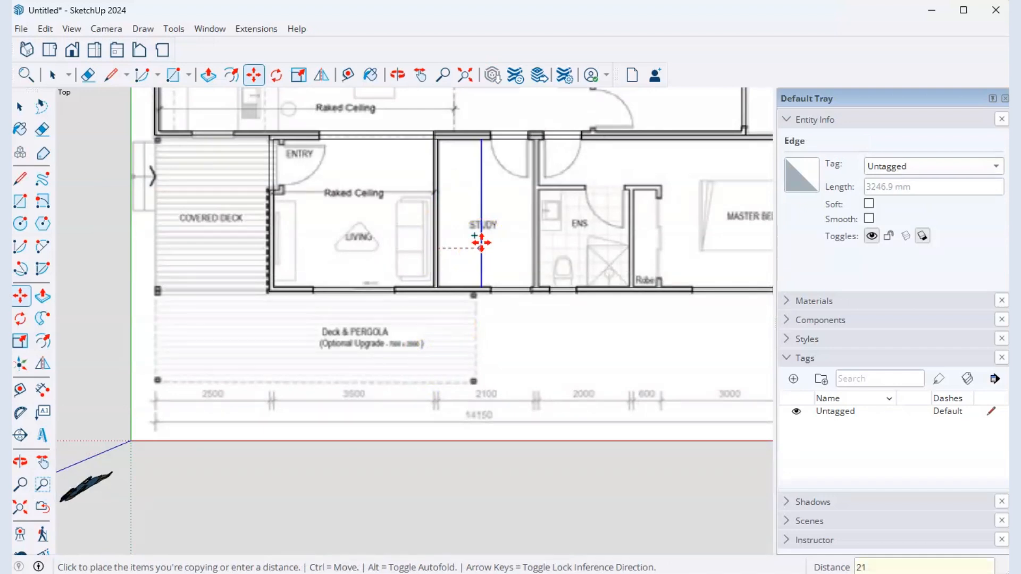
pyautogui.write('00')
pyautogui.press('Return')
pyautogui.click(636, 310)
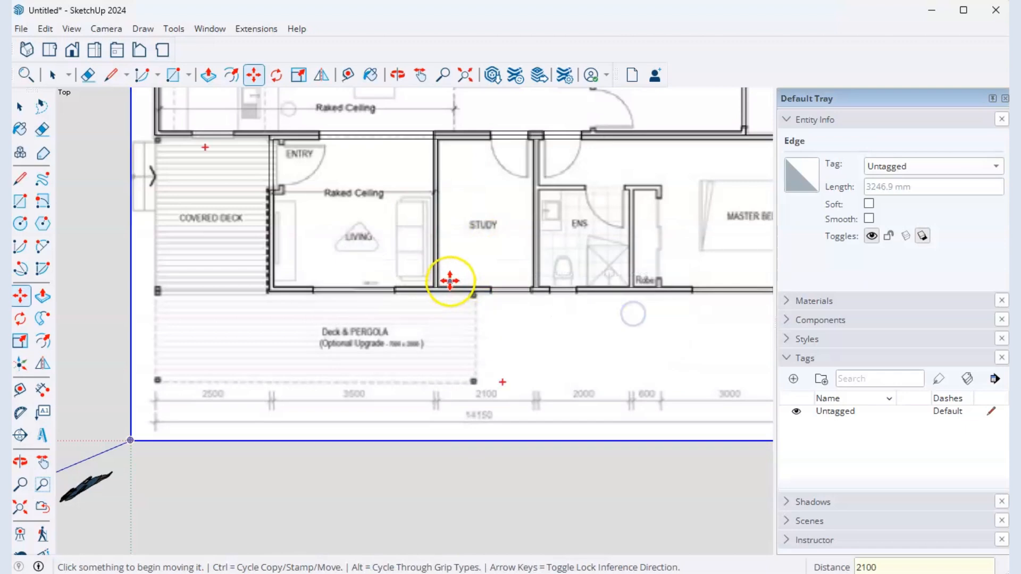
pyautogui.scroll(2, 535, 245)
pyautogui.click(534, 239)
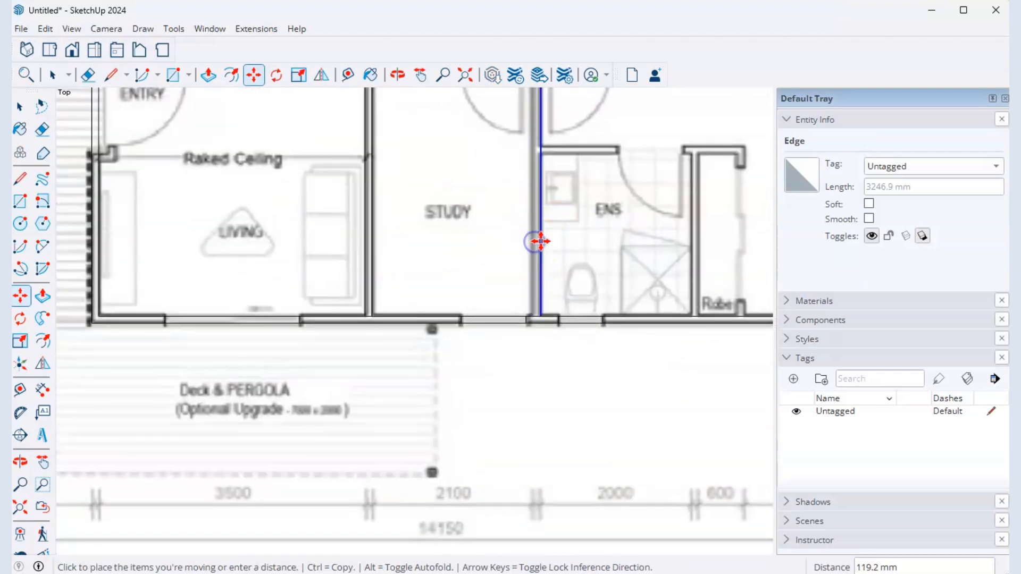
pyautogui.write('90')
pyautogui.press('Return')
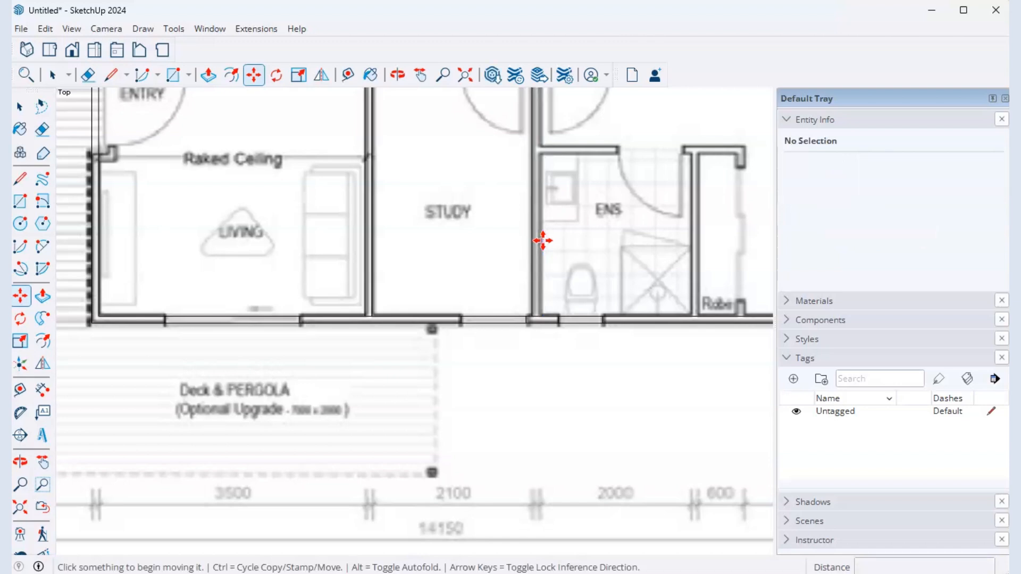
# - Copy the study's ensuite-side edge 90 mm towards the ensuite for the wall's thickness, accepting the merge with hidden geometry
pyautogui.click(534, 247)
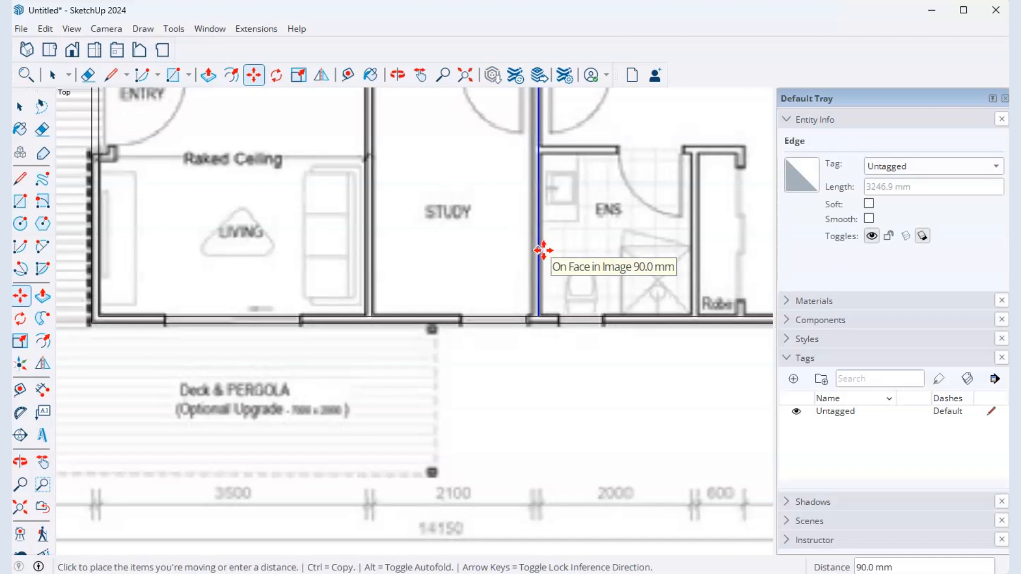
pyautogui.press('ctrl')
pyautogui.write('90')
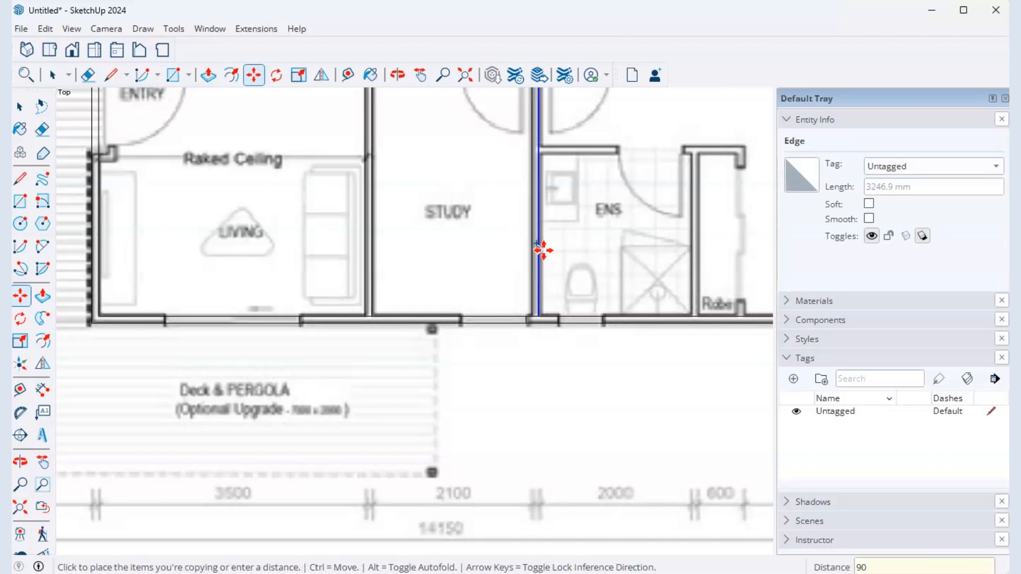
pyautogui.press('Return')
pyautogui.click(643, 310)
# - Look over the whole plan, examining the cross-wall lines in both wings and the wall dimensions beside the master bedroom
pyautogui.scroll(-3, 340, 319)
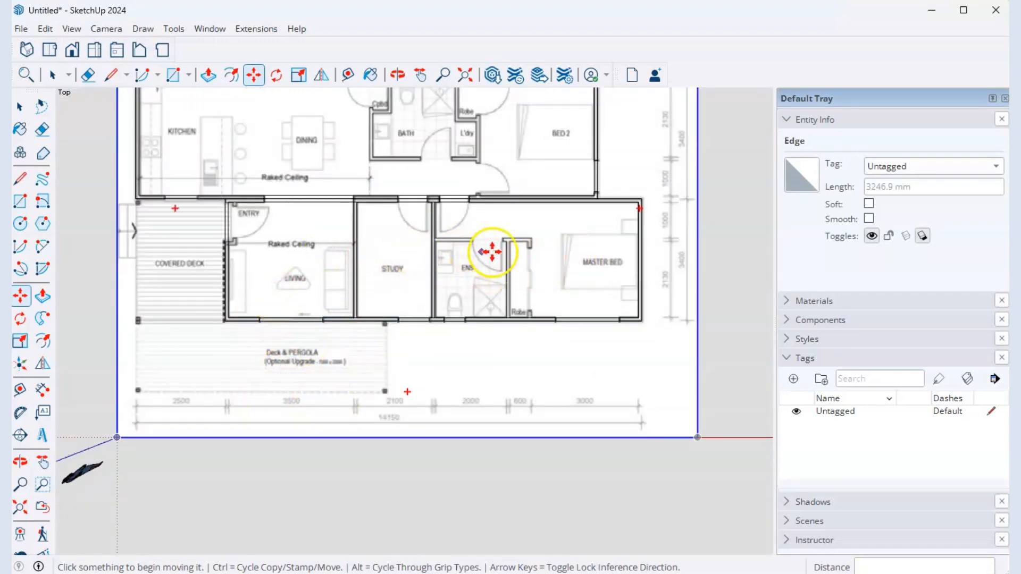
pyautogui.scroll(-2, 565, 351)
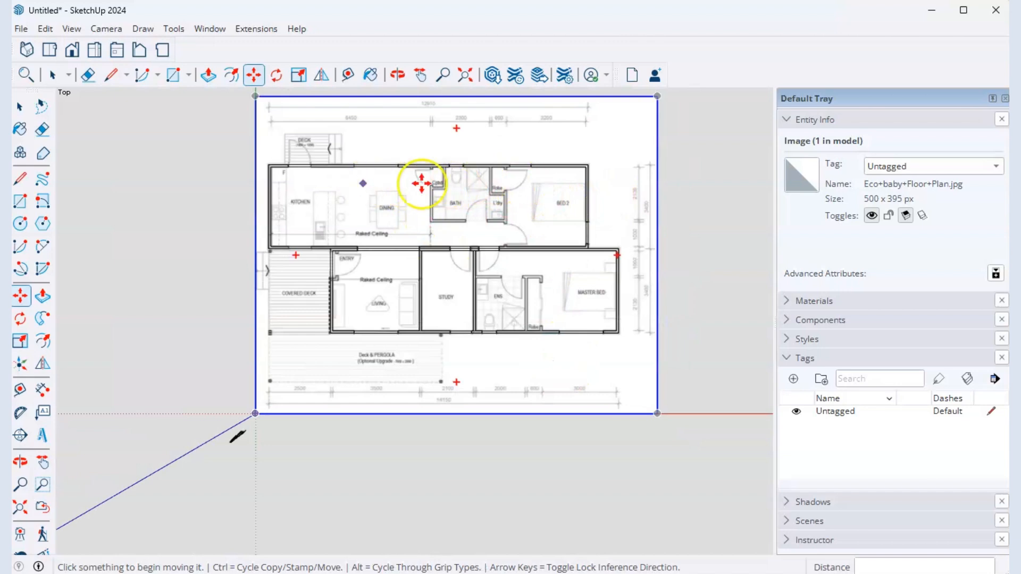
pyautogui.scroll(1, 353, 208)
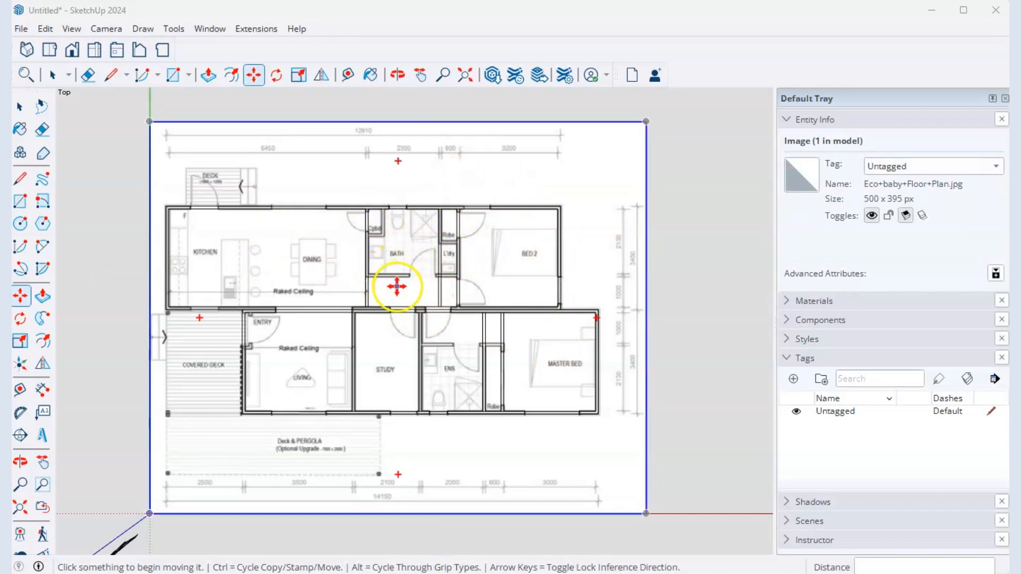
pyautogui.scroll(-1, 472, 380)
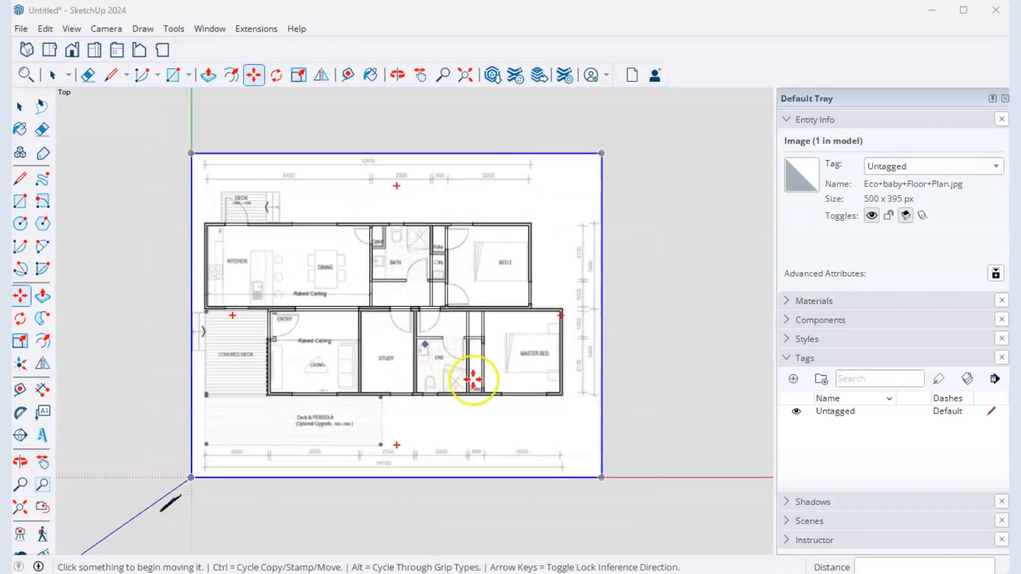
pyautogui.scroll(2, 457, 362)
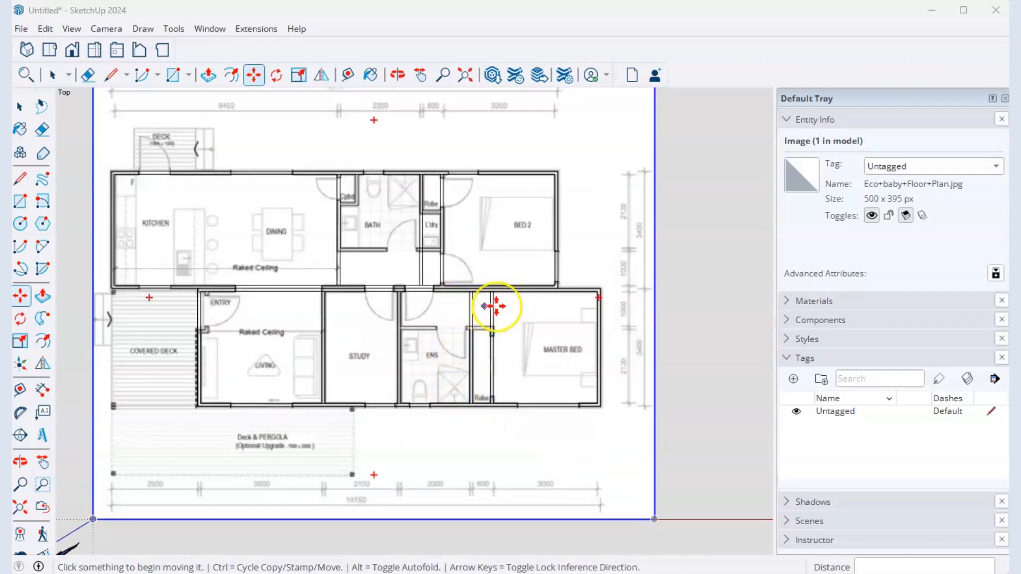
pyautogui.scroll(-1, 423, 348)
pyautogui.scroll(2, 425, 372)
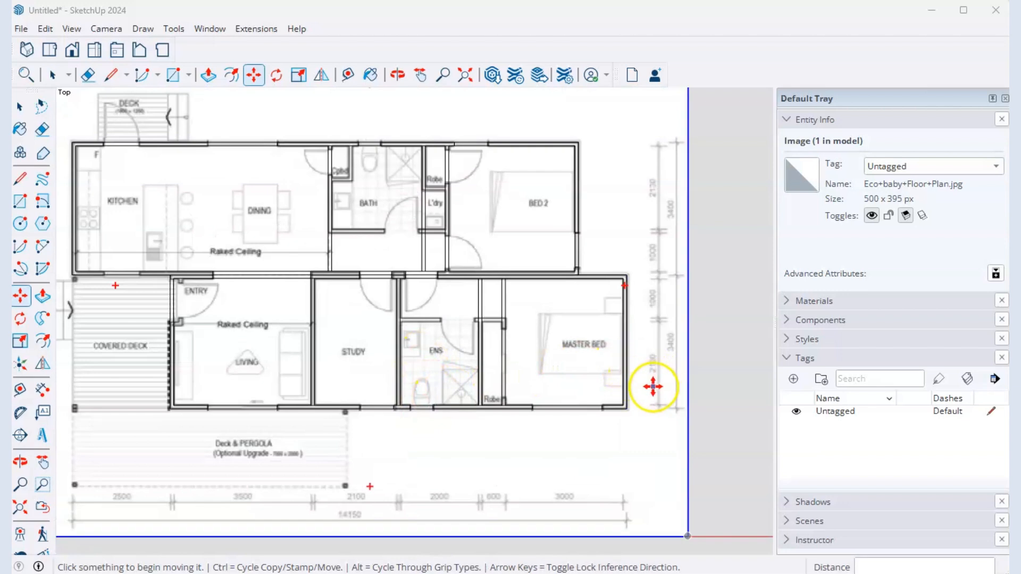
pyautogui.scroll(3, 658, 380)
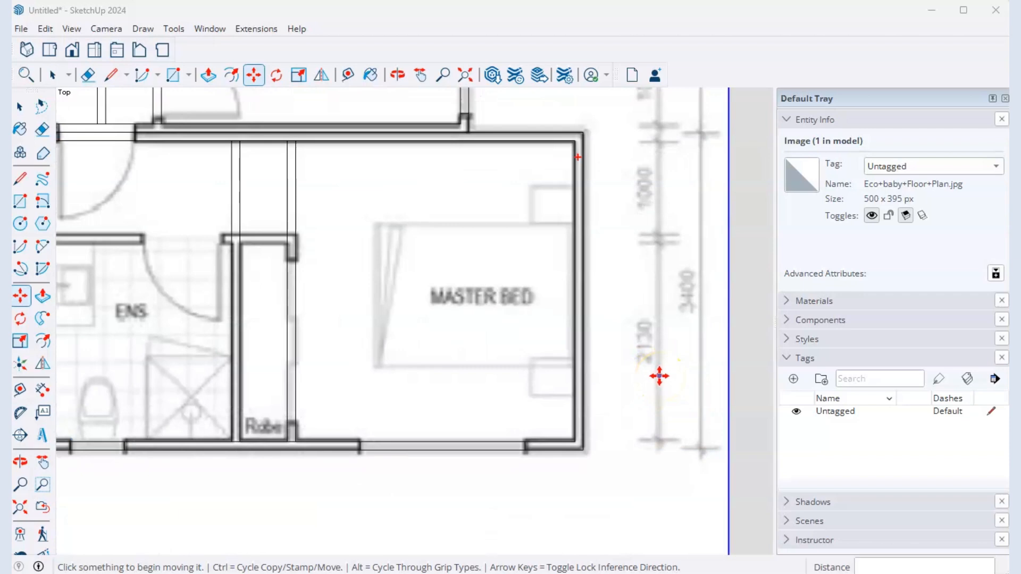
pyautogui.scroll(-5, 659, 375)
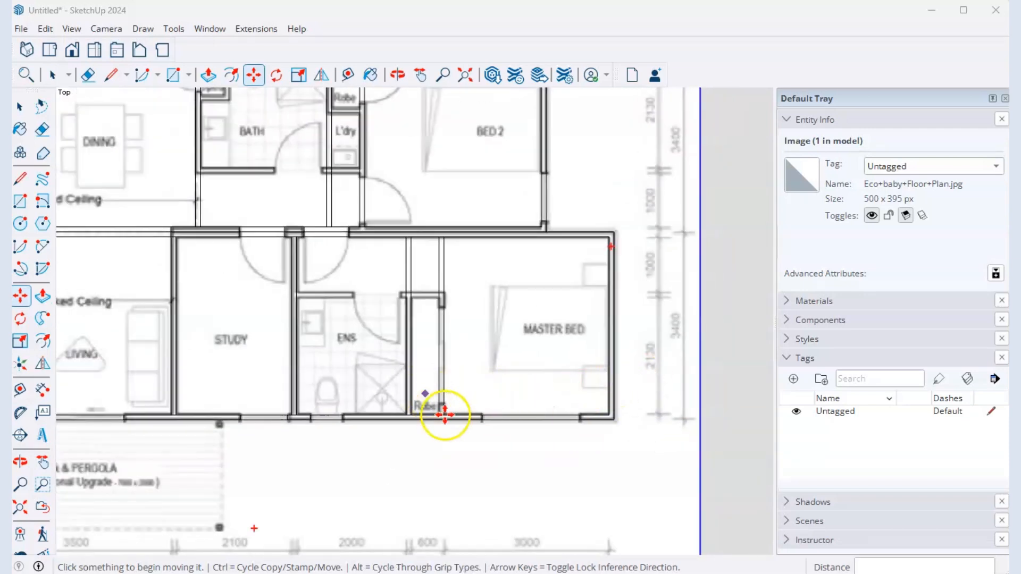
pyautogui.click(472, 415)
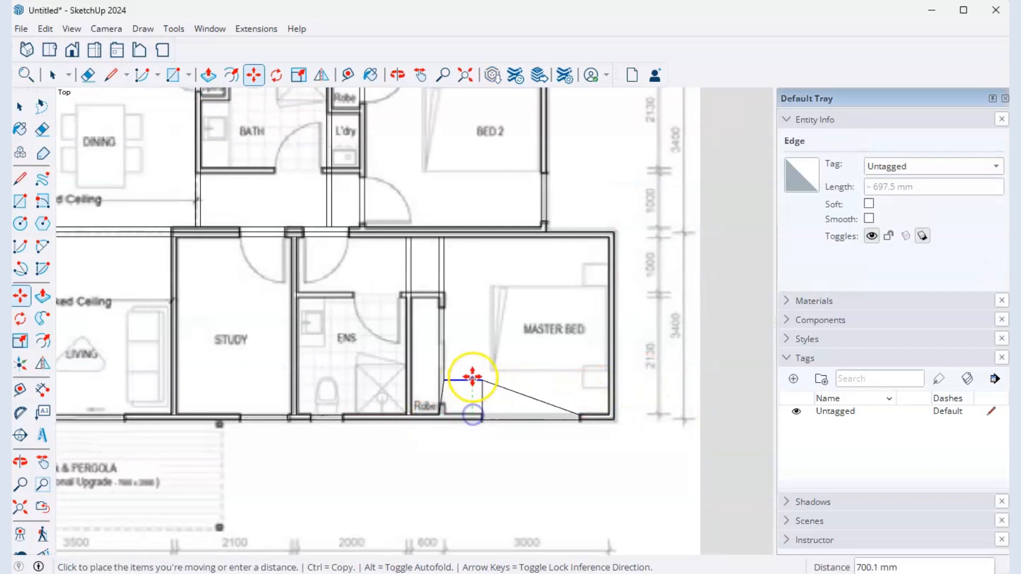
pyautogui.press('Escape')
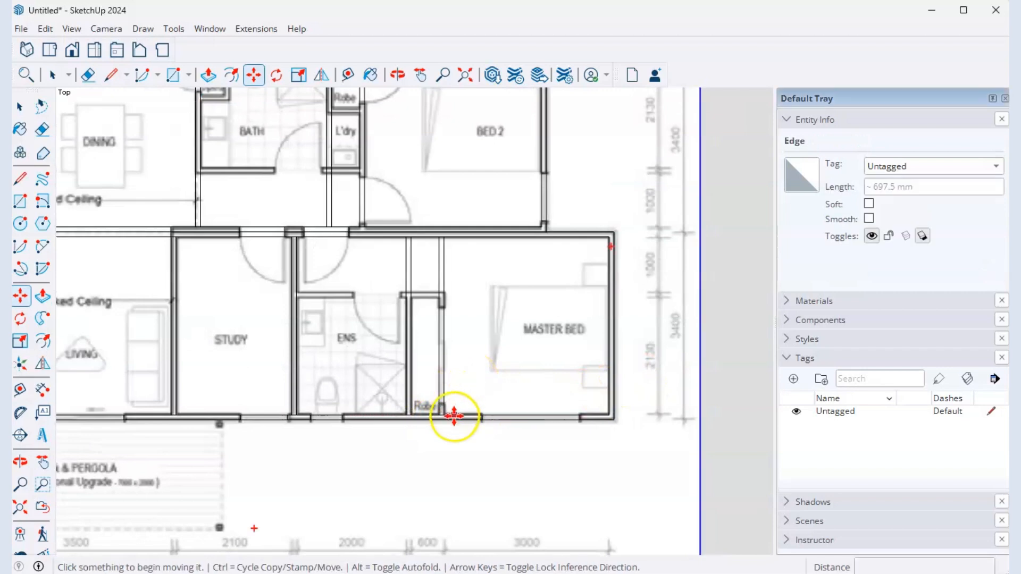
pyautogui.click(424, 413)
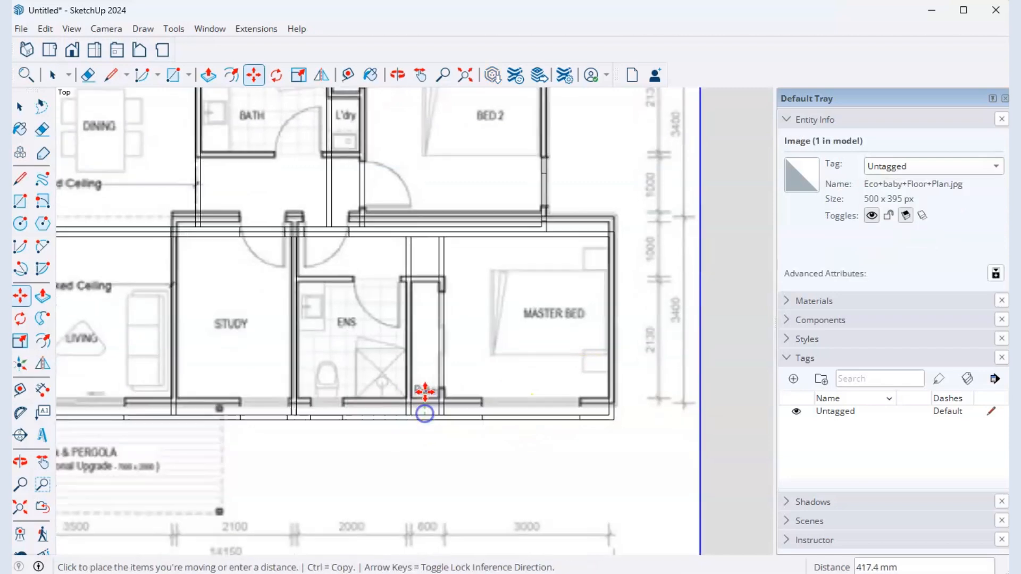
pyautogui.press('Escape')
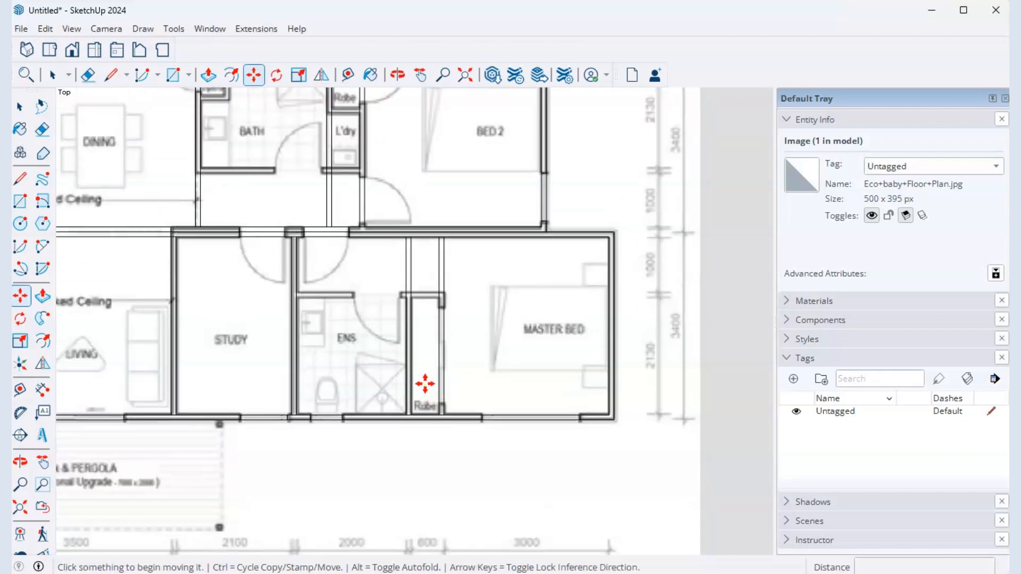
pyautogui.click(425, 414)
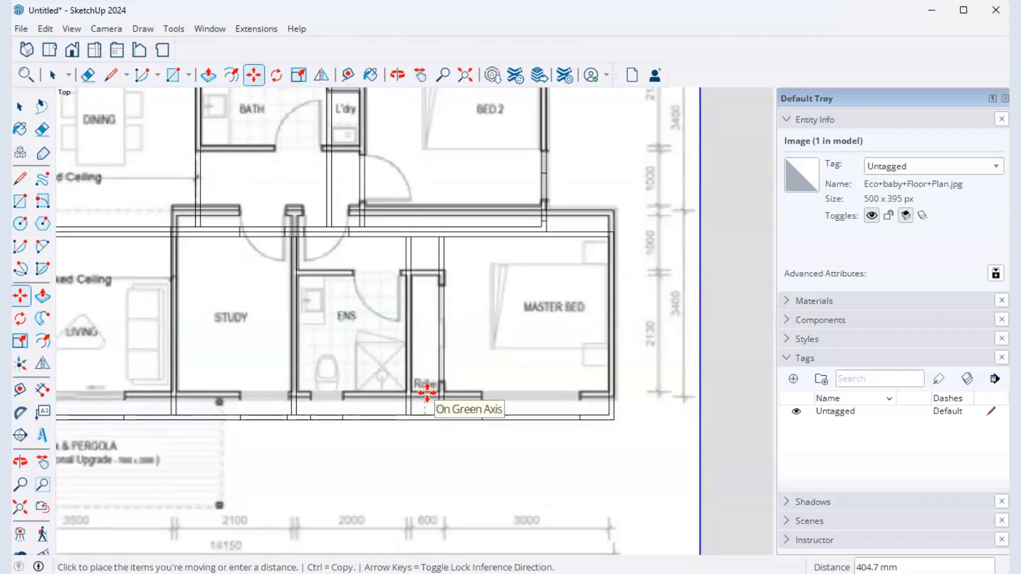
pyautogui.click(432, 414)
# - Copy the inner exterior-wall edge at the foot of the master bedroom robe 2130 mm up, accepting the merge with hidden geometry
pyautogui.scroll(5, 432, 415)
pyautogui.scroll(2, 432, 415)
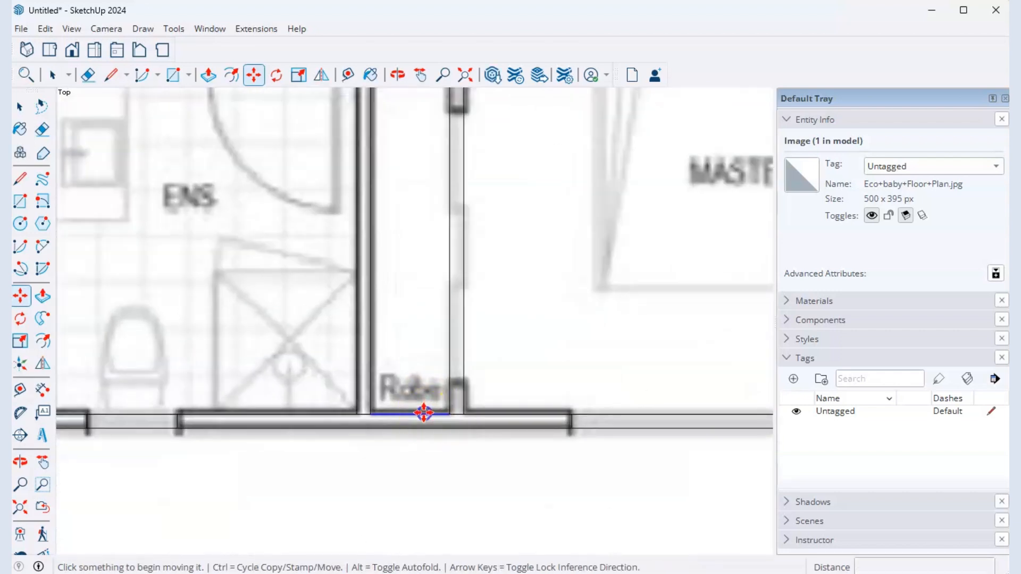
pyautogui.click(423, 413)
pyautogui.press('ctrl')
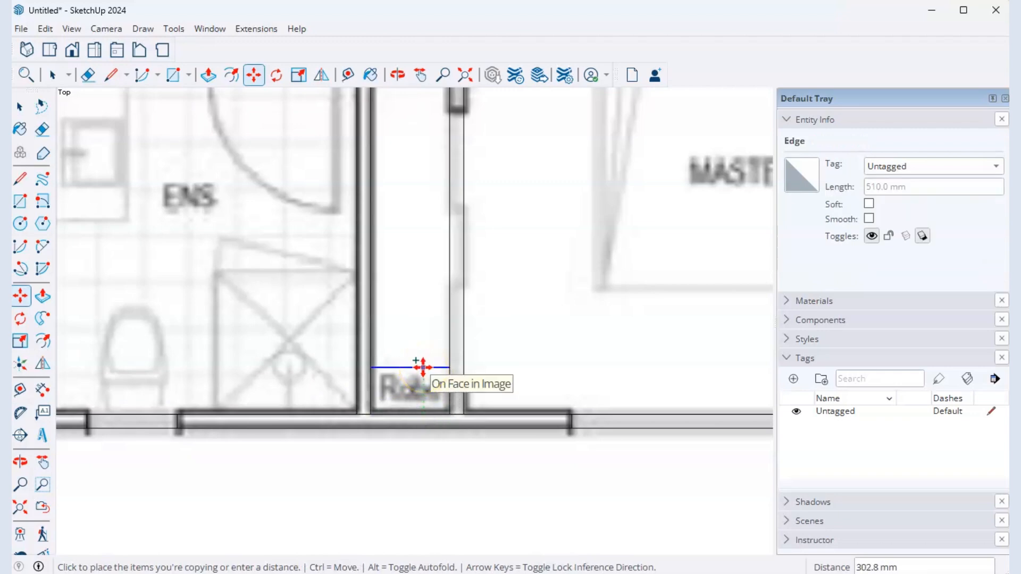
pyautogui.write('2130')
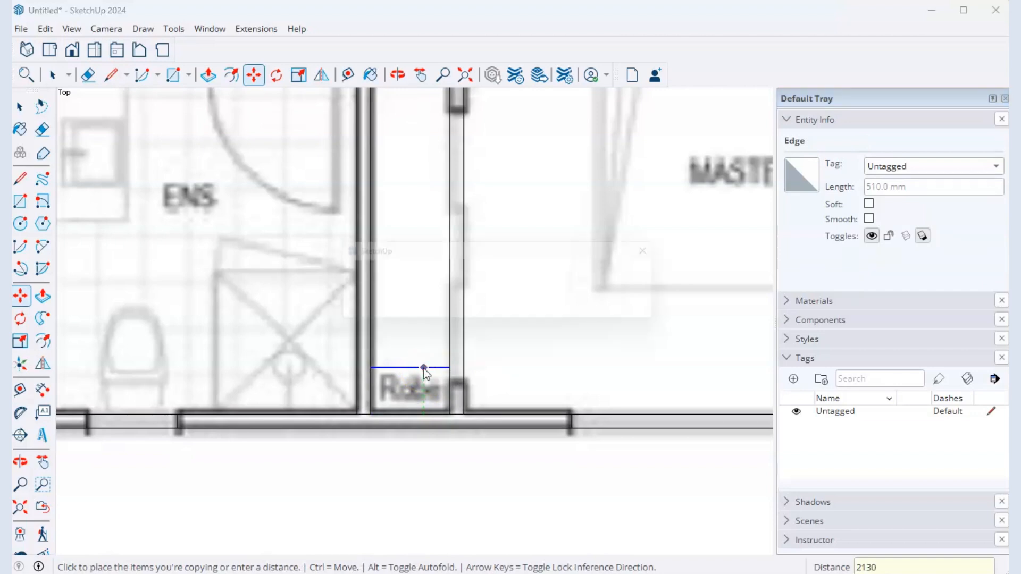
pyautogui.press('Return')
pyautogui.click(623, 310)
# - Copy the master bedroom robe's head edge 90 mm up for the wall's thickness, accepting the merge with hidden geometry
pyautogui.scroll(-2, 439, 376)
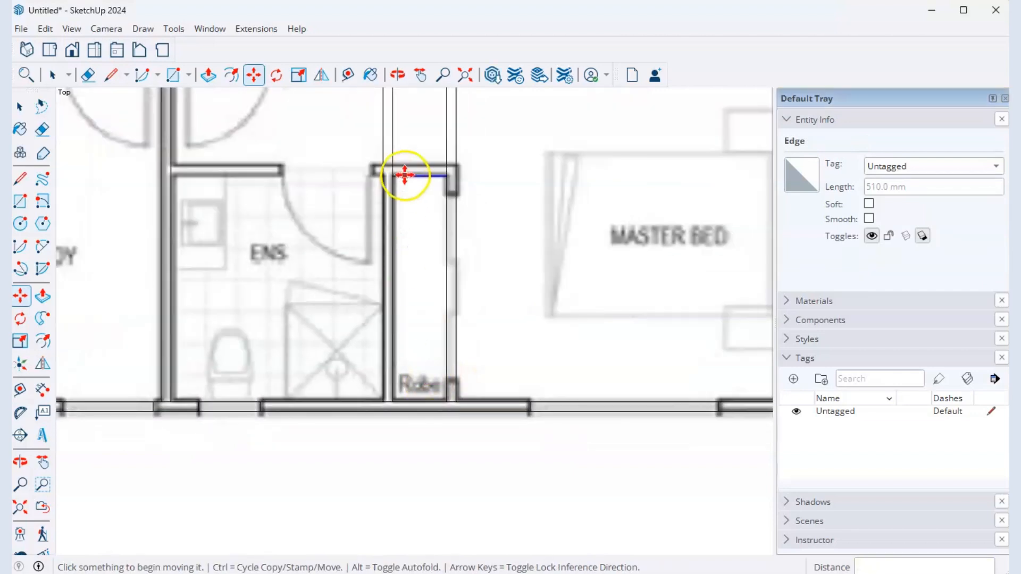
pyautogui.scroll(3, 423, 170)
pyautogui.click(425, 180)
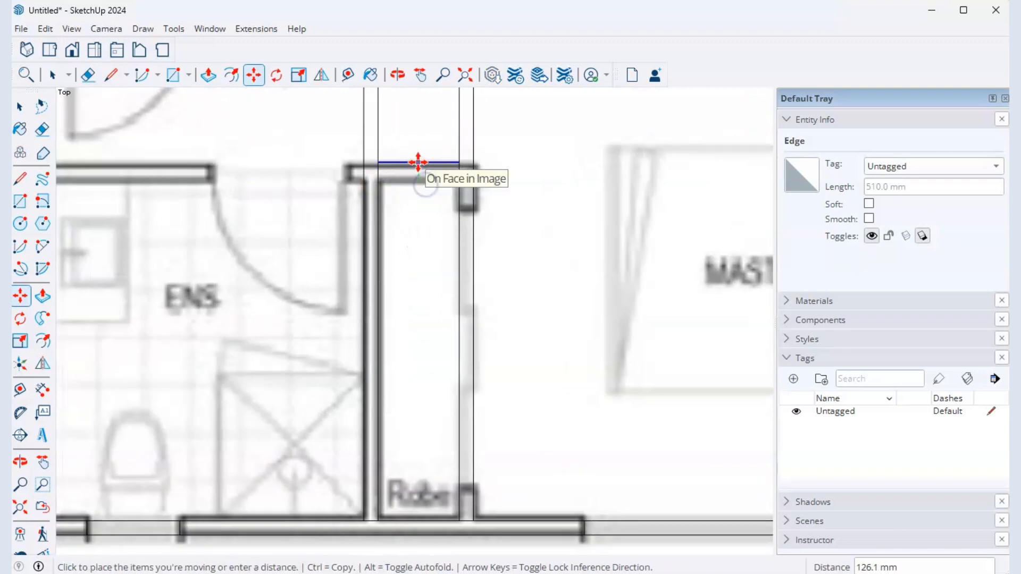
pyautogui.press('ctrl')
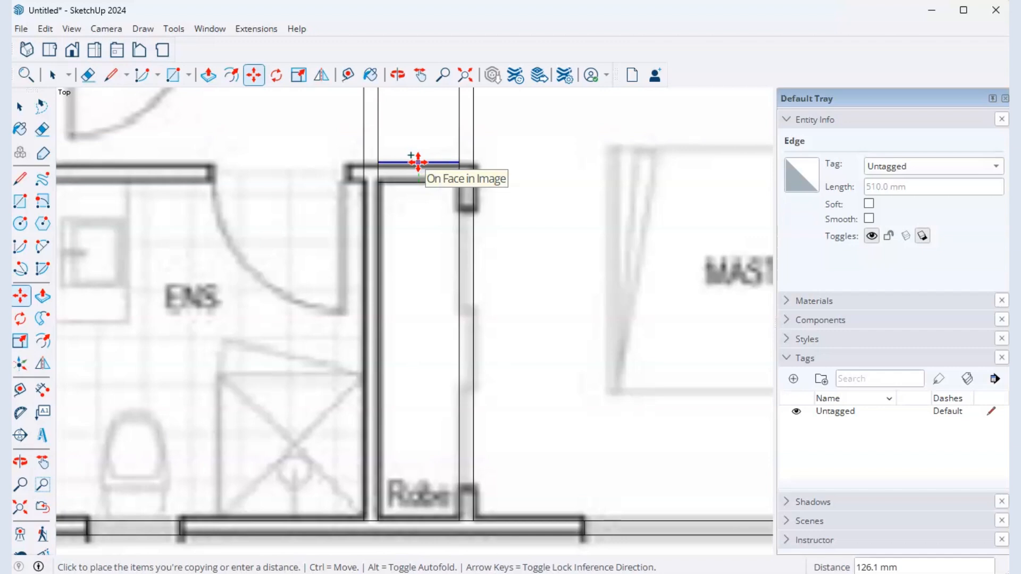
pyautogui.write('90')
pyautogui.press('Return')
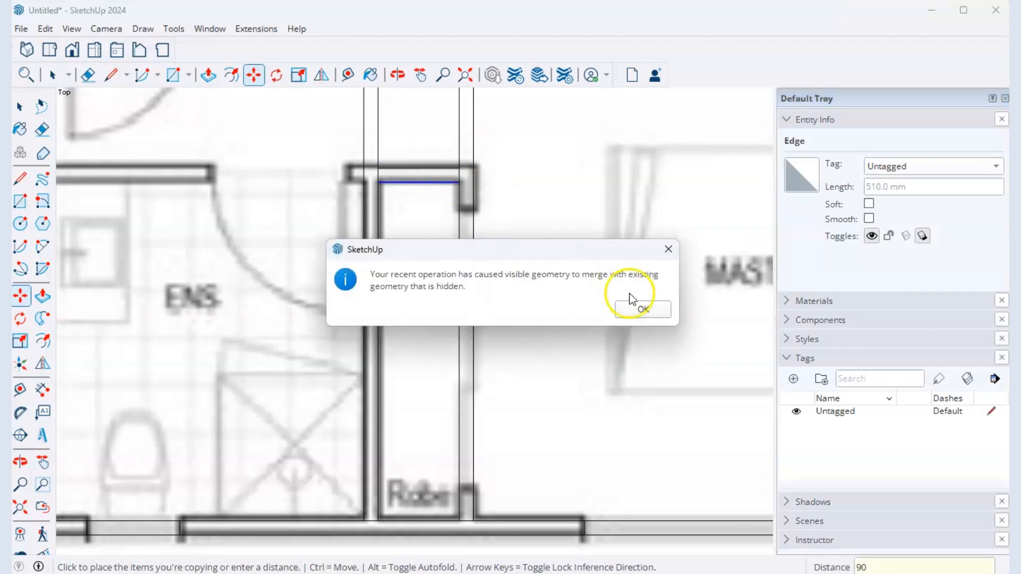
pyautogui.click(632, 310)
# - Copy the inner exterior-wall edge at the ensuite window 2130 mm up to the ensuite's door-side wall
pyautogui.scroll(-3, 415, 200)
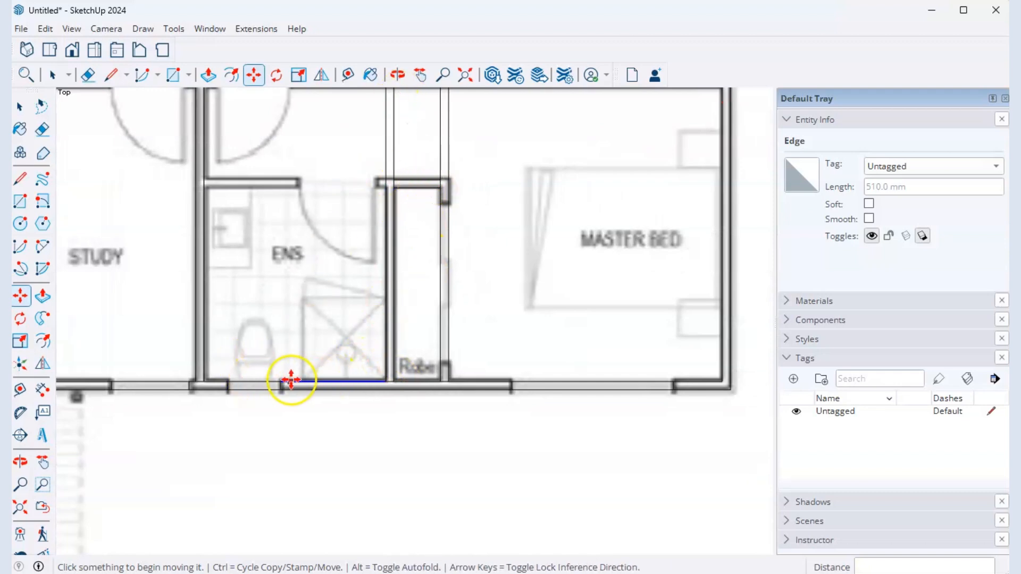
pyautogui.click(247, 382)
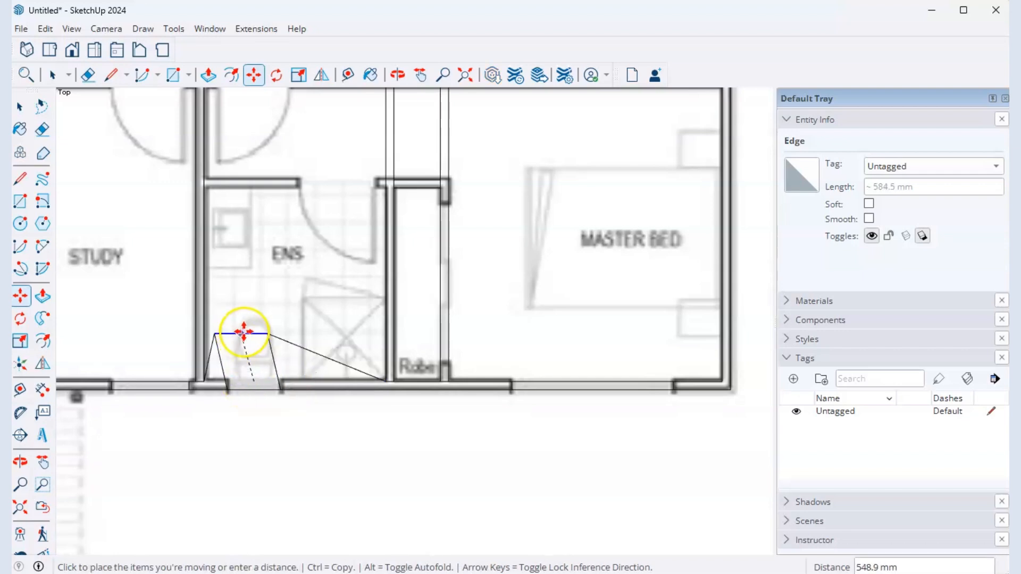
pyautogui.press('ctrl')
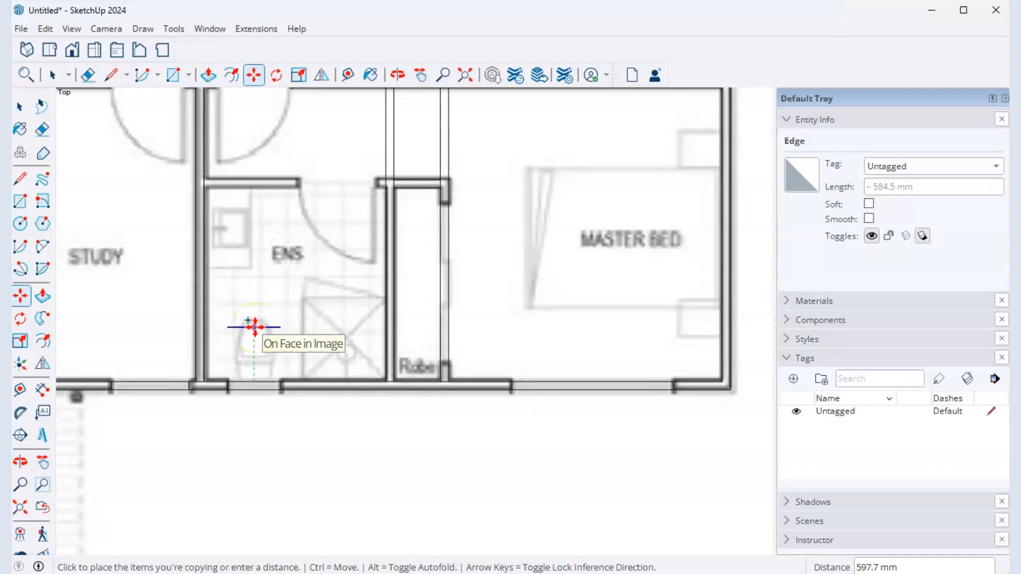
pyautogui.write('213')
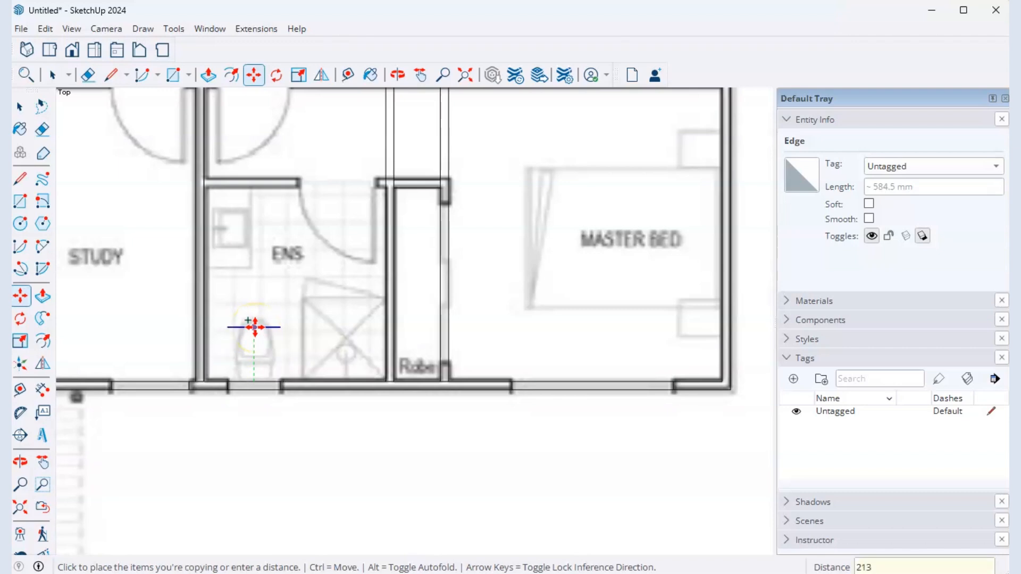
pyautogui.write('0')
pyautogui.press('Return')
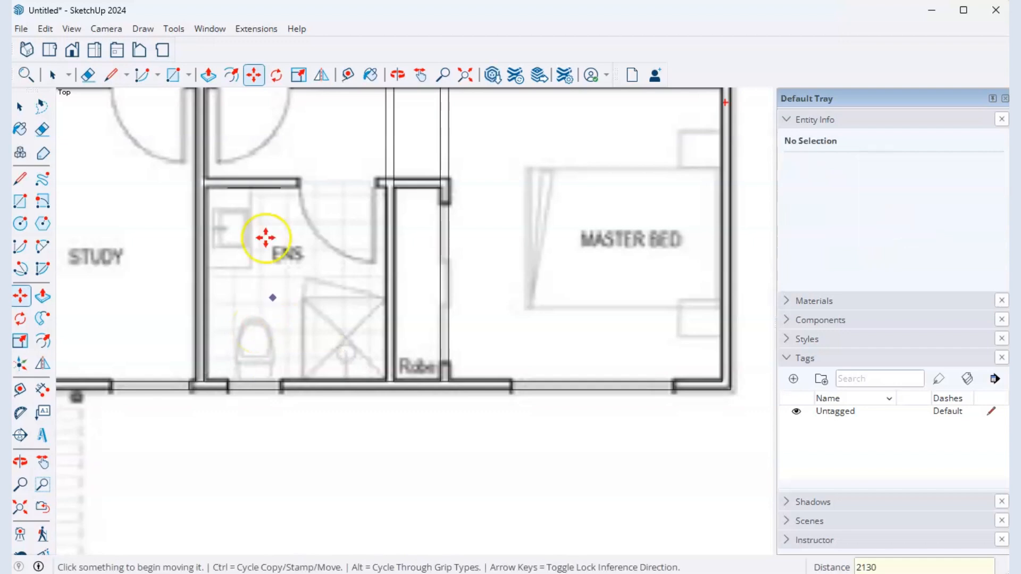
pyautogui.click(257, 181)
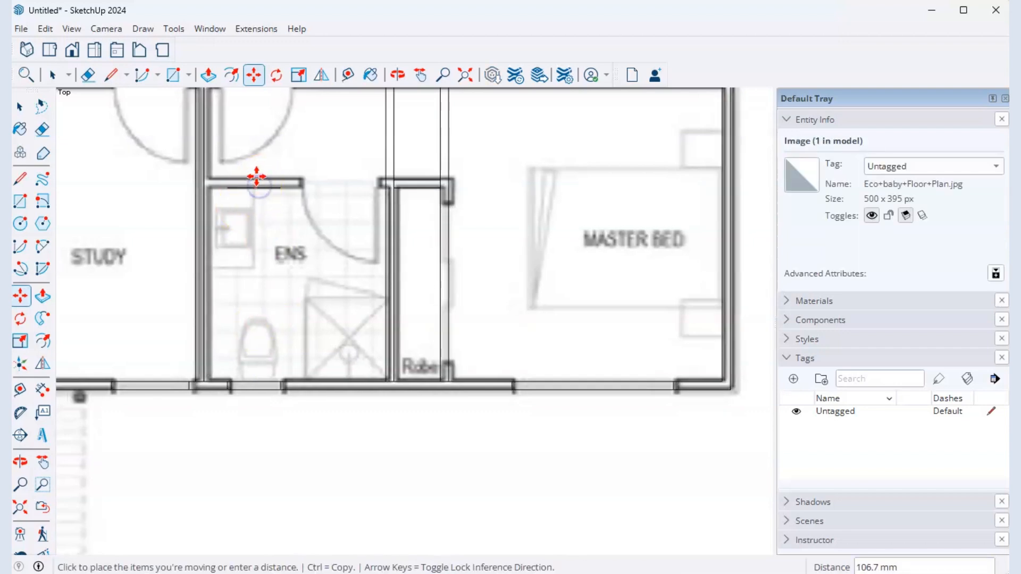
pyautogui.press('Escape')
pyautogui.click(259, 203)
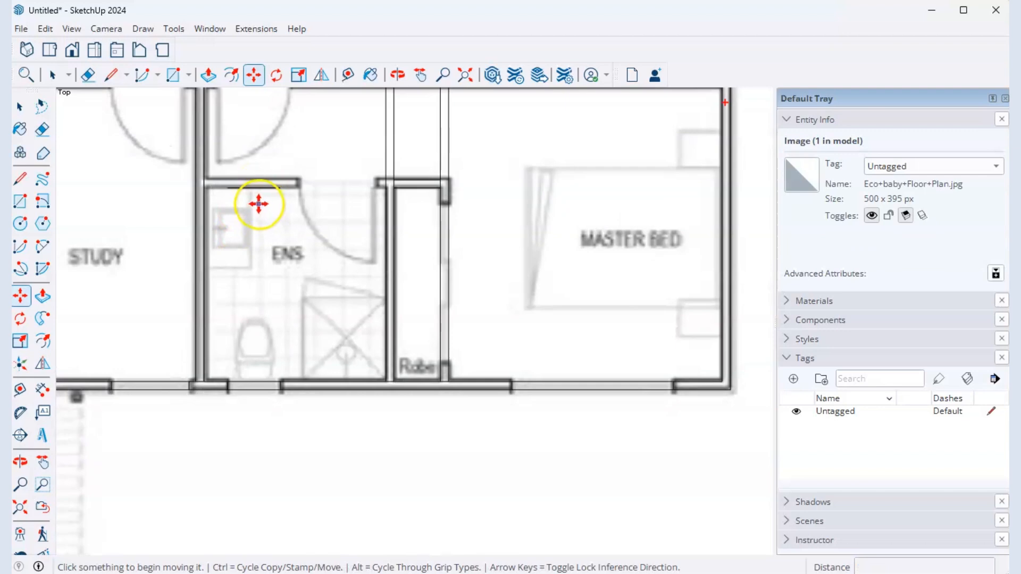
# - Copy the short edge on the ensuite's door-side wall 90 mm up for the wall's thickness
pyautogui.click(254, 188)
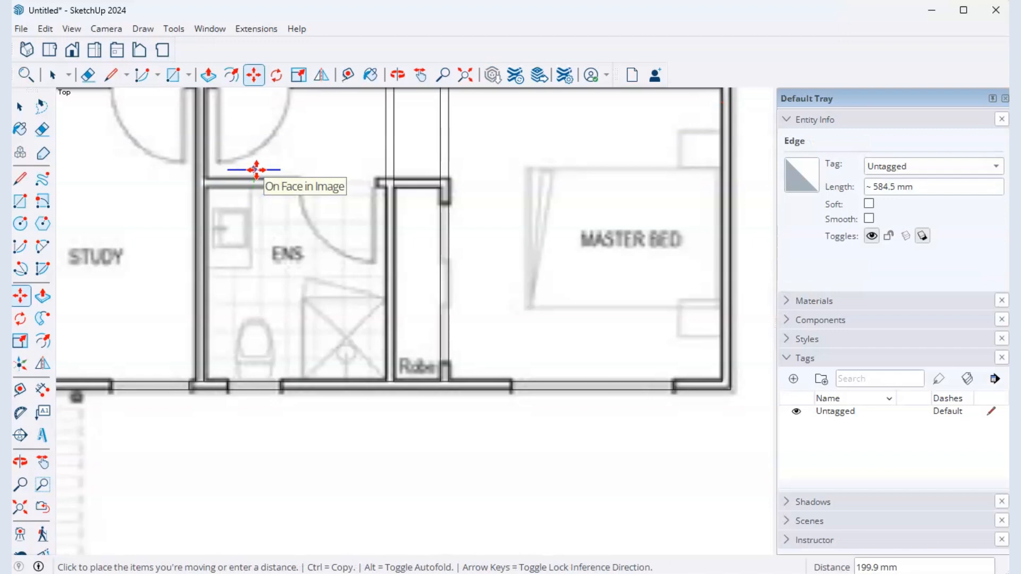
pyautogui.press('ctrl')
pyautogui.write('90')
pyautogui.press('Return')
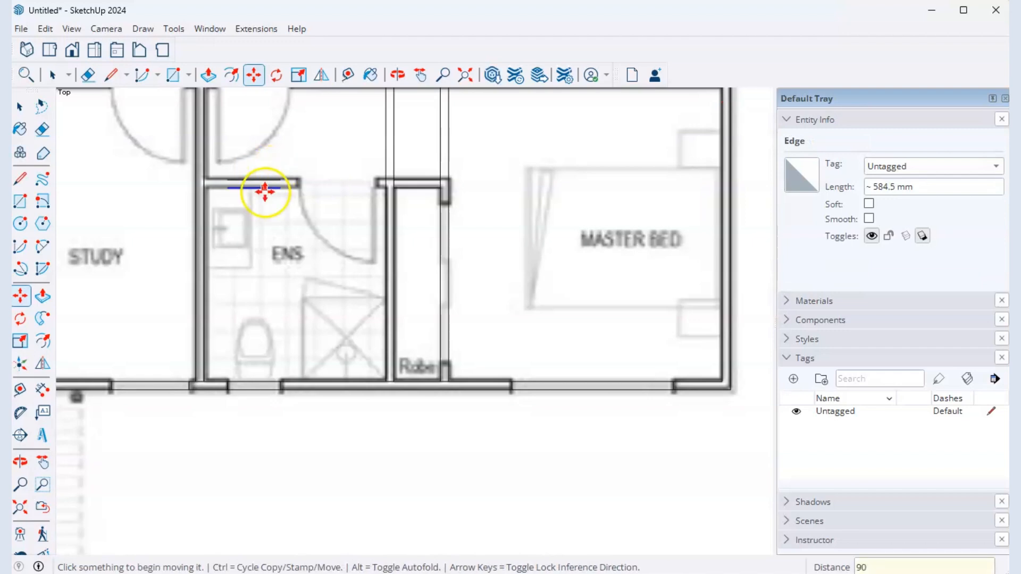
# - Examine the ensuite's door-side wall lines and the surrounding study, robe and master bedroom walls against the plan's dimensions
pyautogui.scroll(1, 290, 183)
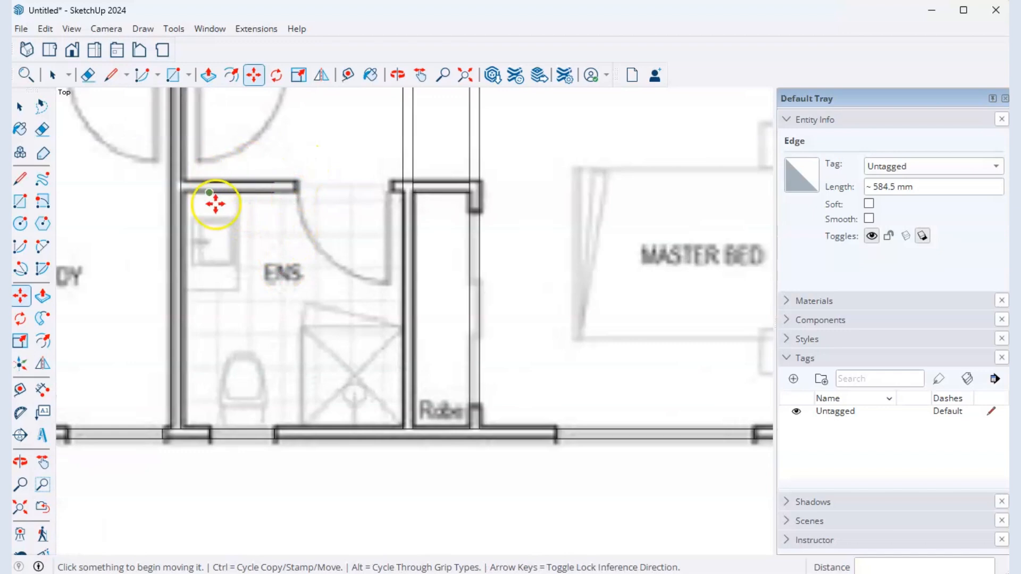
pyautogui.scroll(-1, 228, 199)
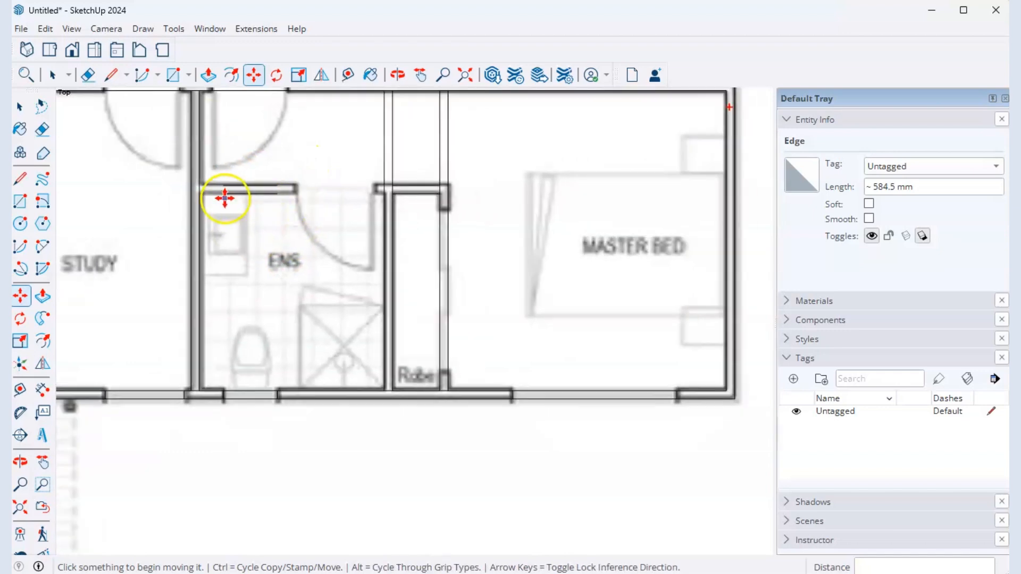
pyautogui.scroll(2, 219, 191)
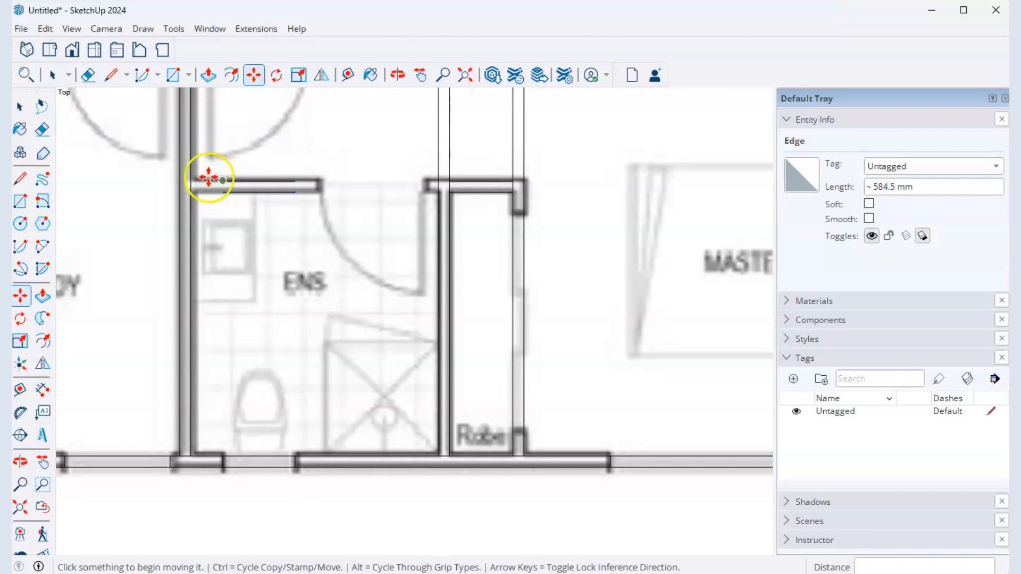
pyautogui.scroll(-3, 387, 266)
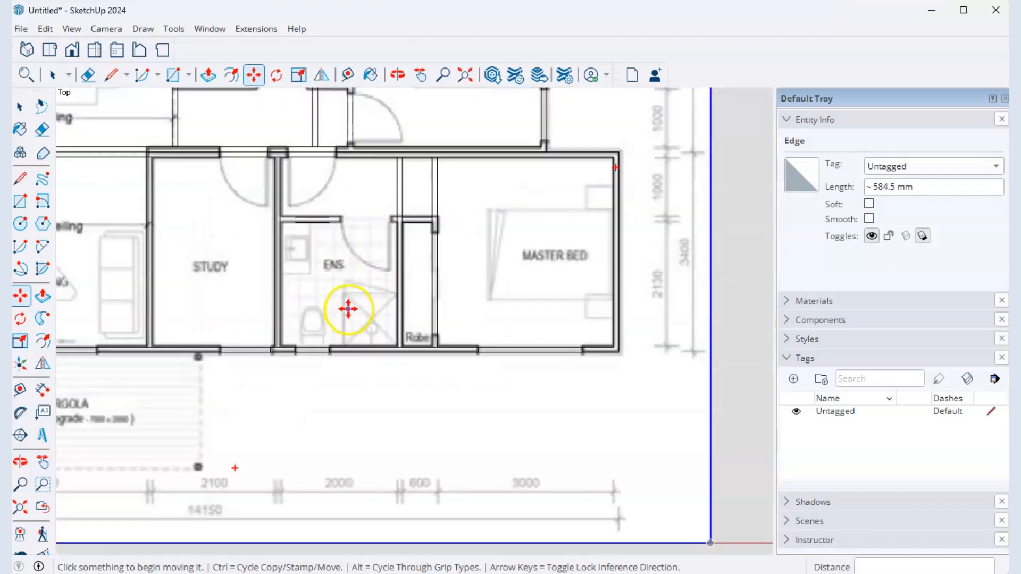
pyautogui.scroll(-2, 335, 317)
pyautogui.scroll(3, 371, 324)
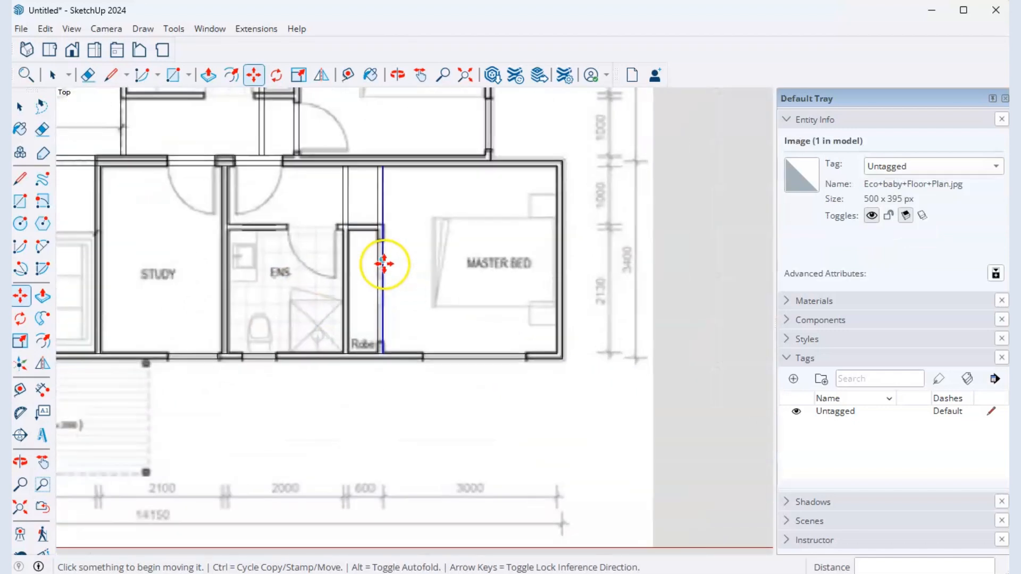
pyautogui.scroll(1, 399, 302)
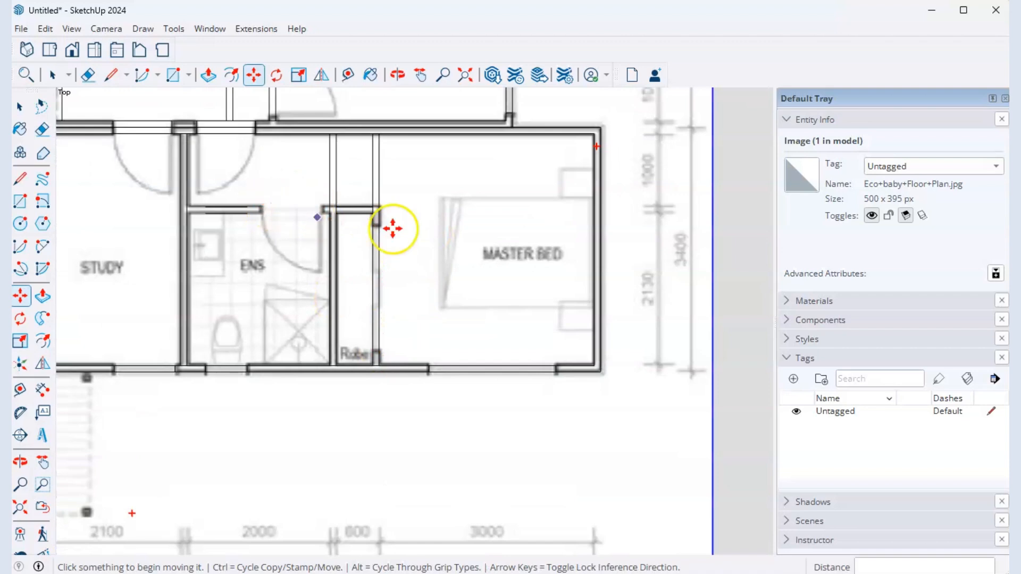
pyautogui.scroll(2, 173, 212)
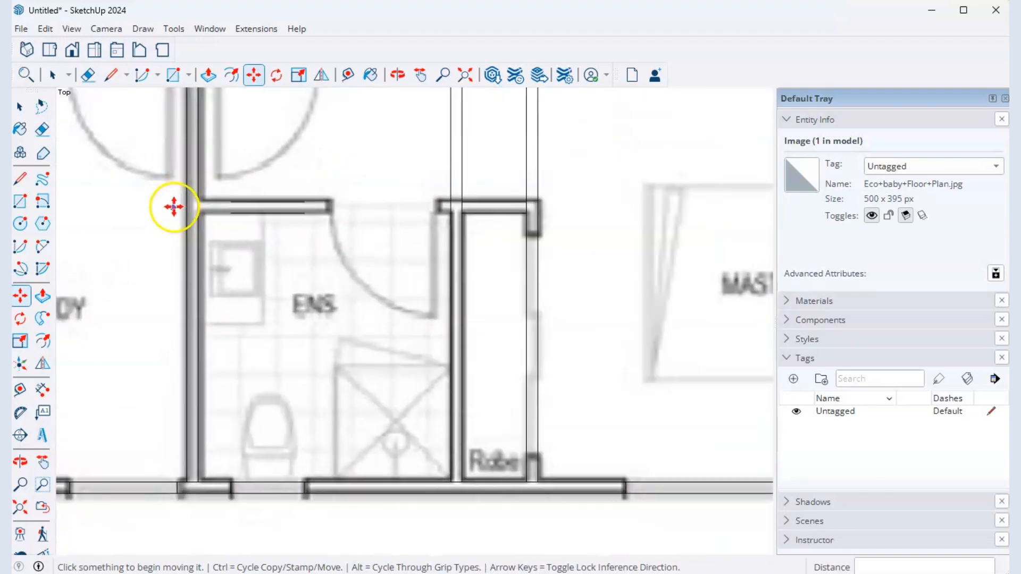
# - Draw lines extending both edges of the ensuite's door-side wall to the wall shared with the study
pyautogui.press('l')
pyautogui.click(234, 201)
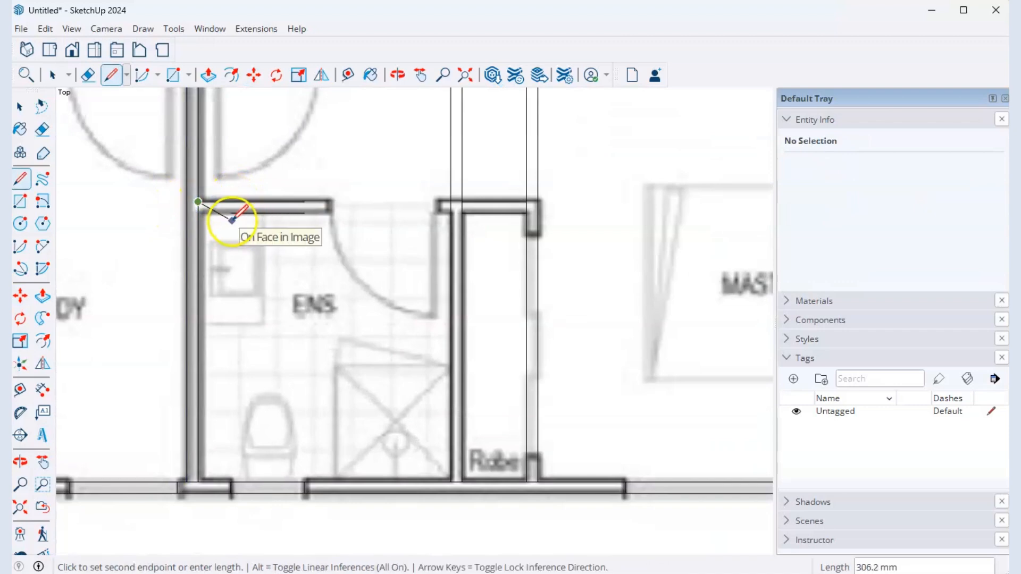
pyautogui.press('space')
pyautogui.press('l')
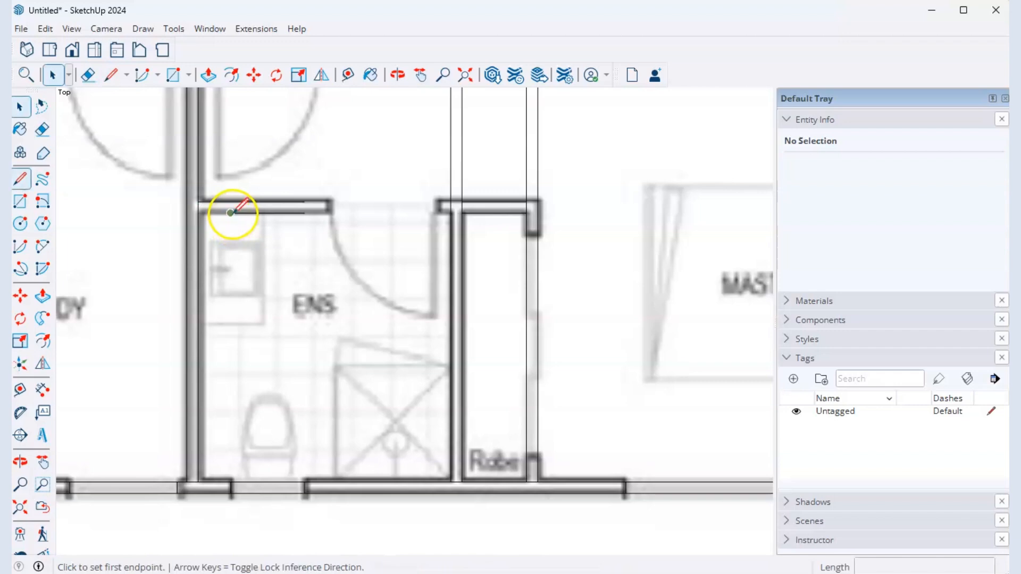
pyautogui.click(231, 213)
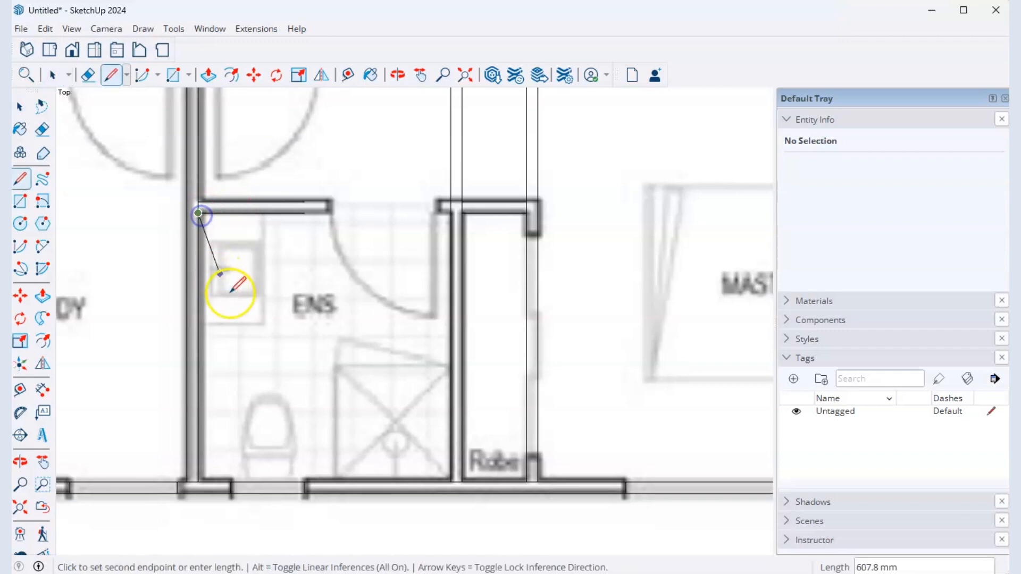
pyautogui.press('space')
# - Draw a 90 mm line across the ensuite's door-side wall where it ends at the door opening
pyautogui.scroll(-3, 329, 308)
pyautogui.scroll(-1, 322, 262)
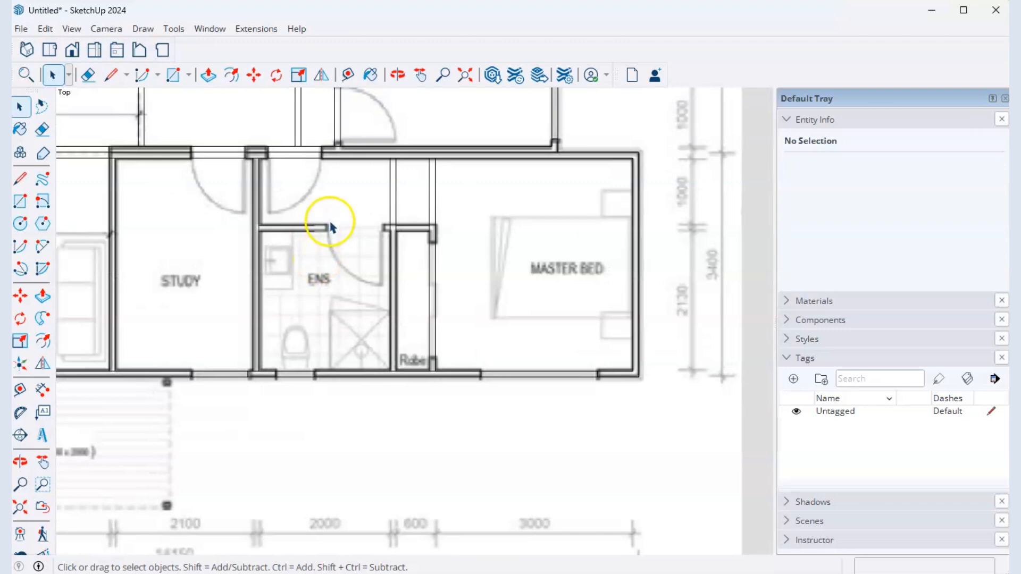
pyautogui.scroll(-5, 356, 279)
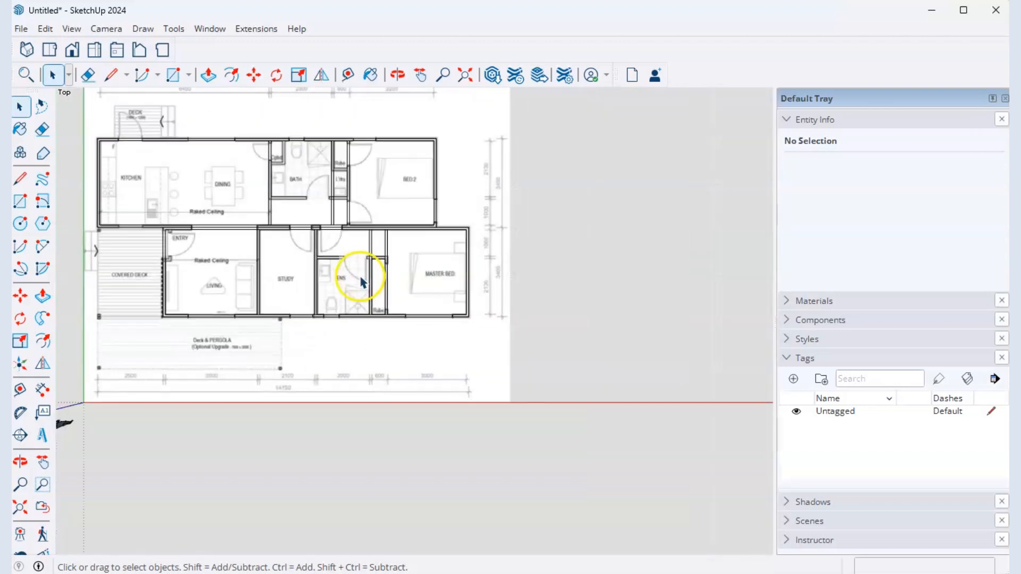
pyautogui.scroll(-1, 360, 281)
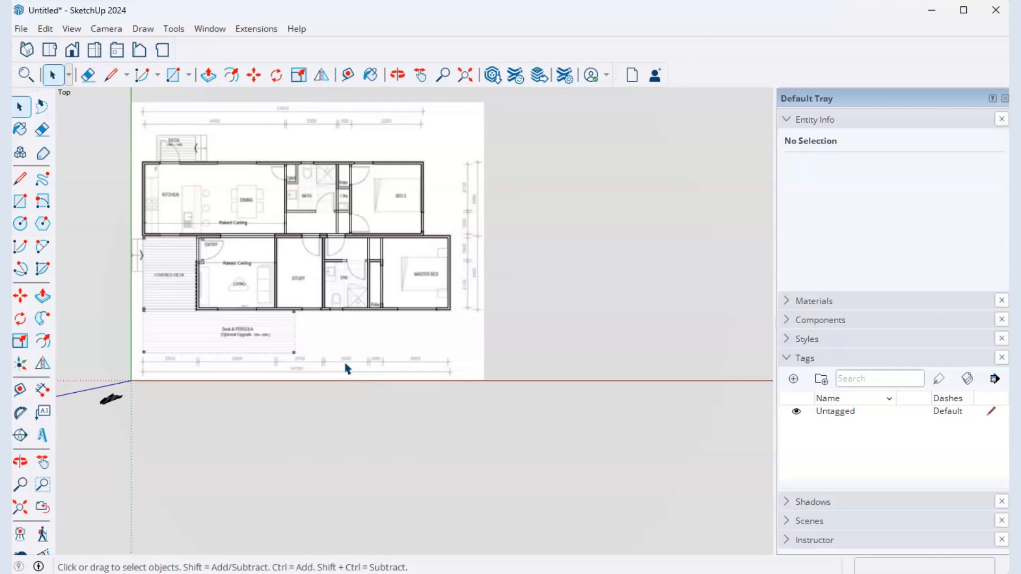
pyautogui.scroll(3, 348, 368)
pyautogui.scroll(5, 357, 195)
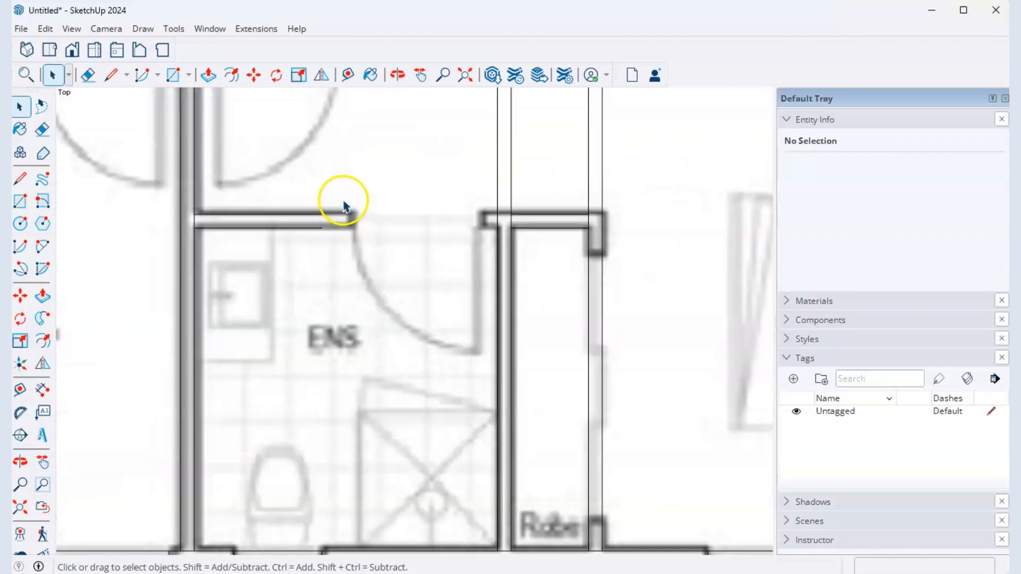
pyautogui.press('l')
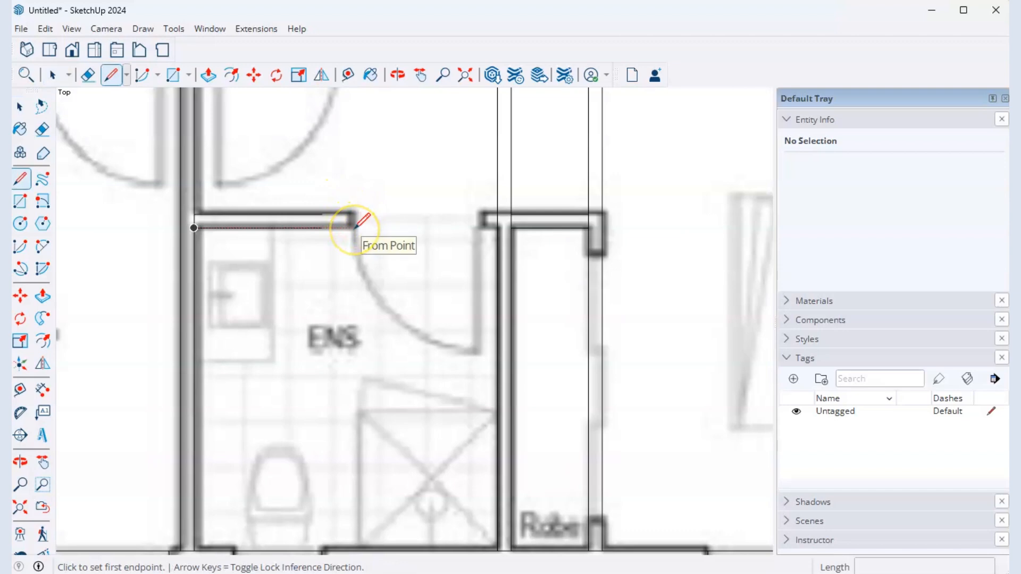
pyautogui.click(354, 228)
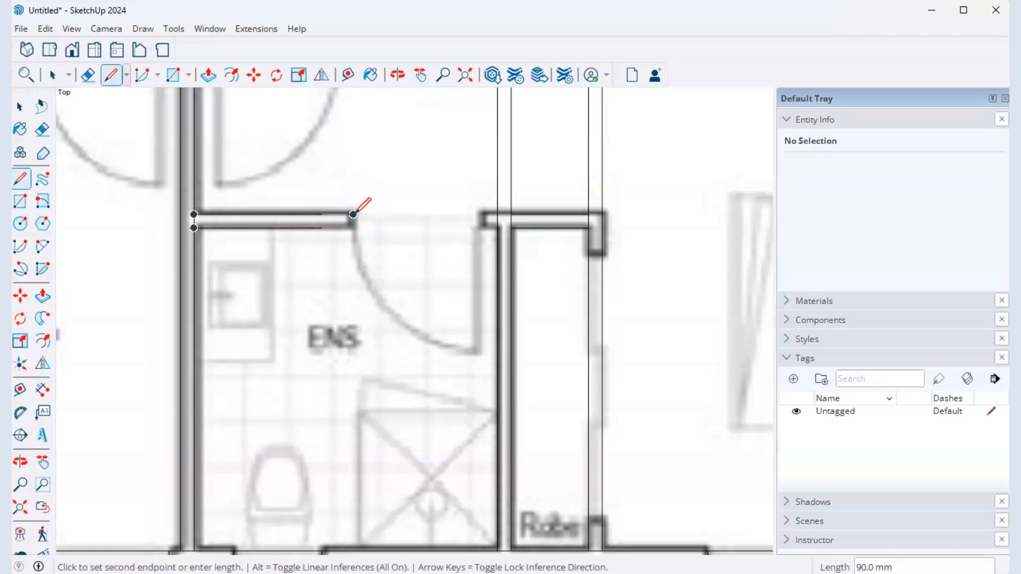
pyautogui.press('space')
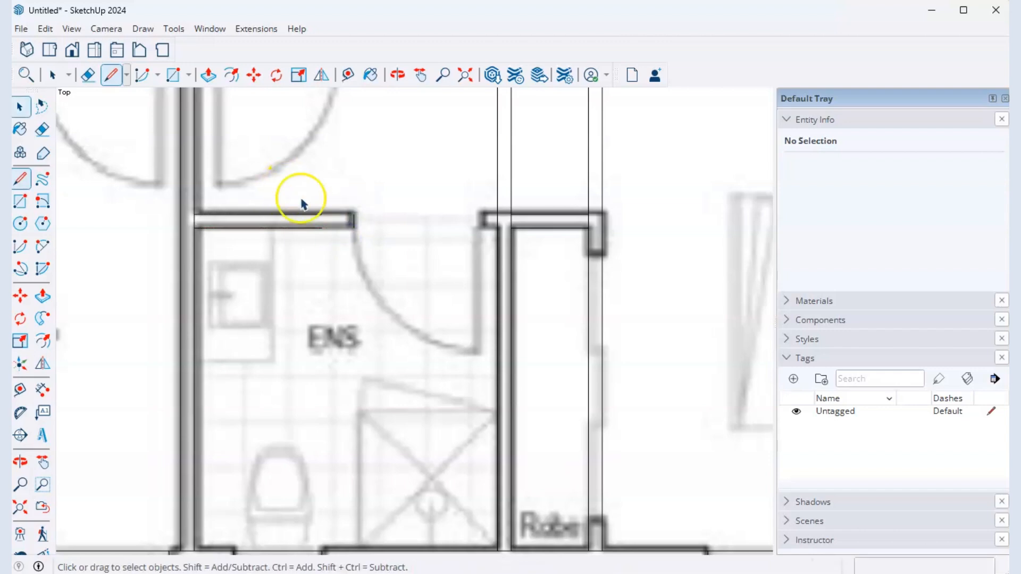
# - Draw lines extending both edges of the ensuite's door-side wall to its end at the door opening, accepting the merge with hidden geometry
pyautogui.press('l')
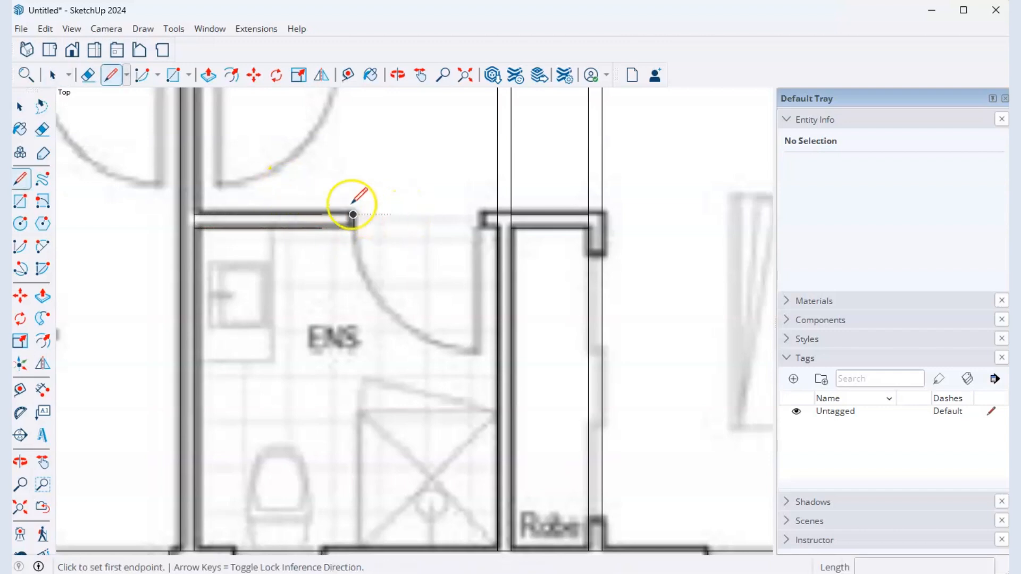
pyautogui.click(322, 214)
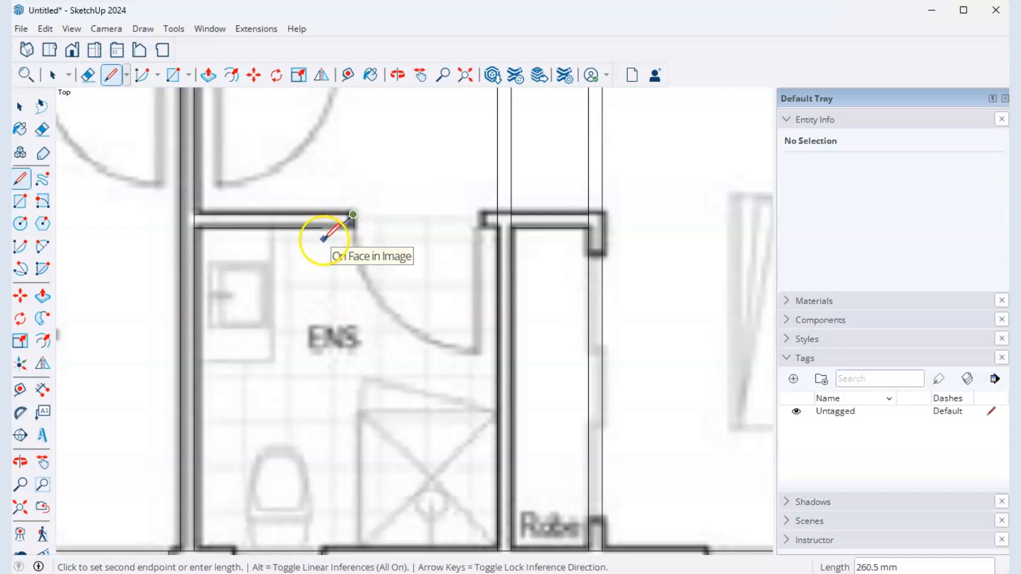
pyautogui.press('space')
pyautogui.press('l')
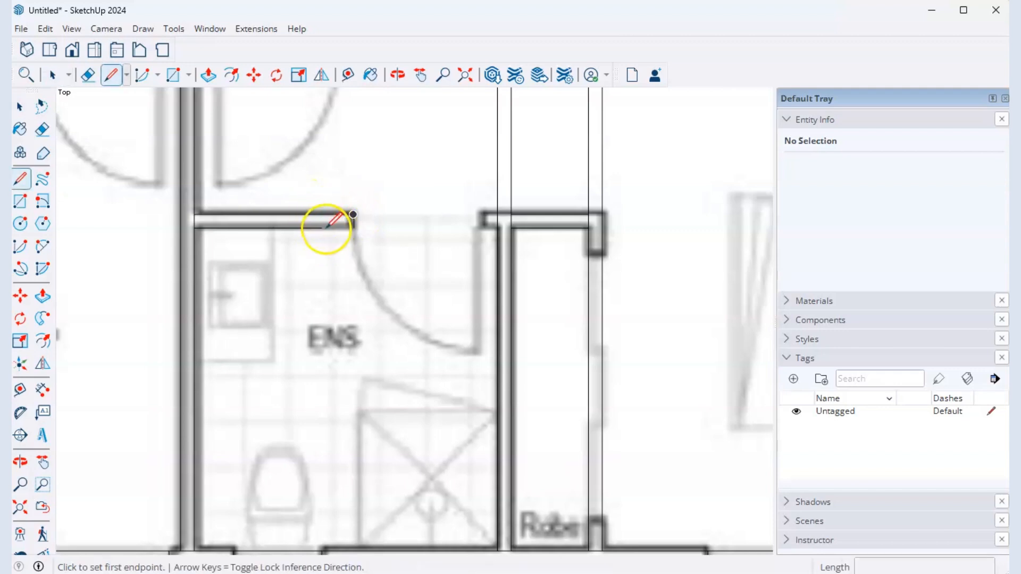
pyautogui.click(322, 228)
pyautogui.click(353, 227)
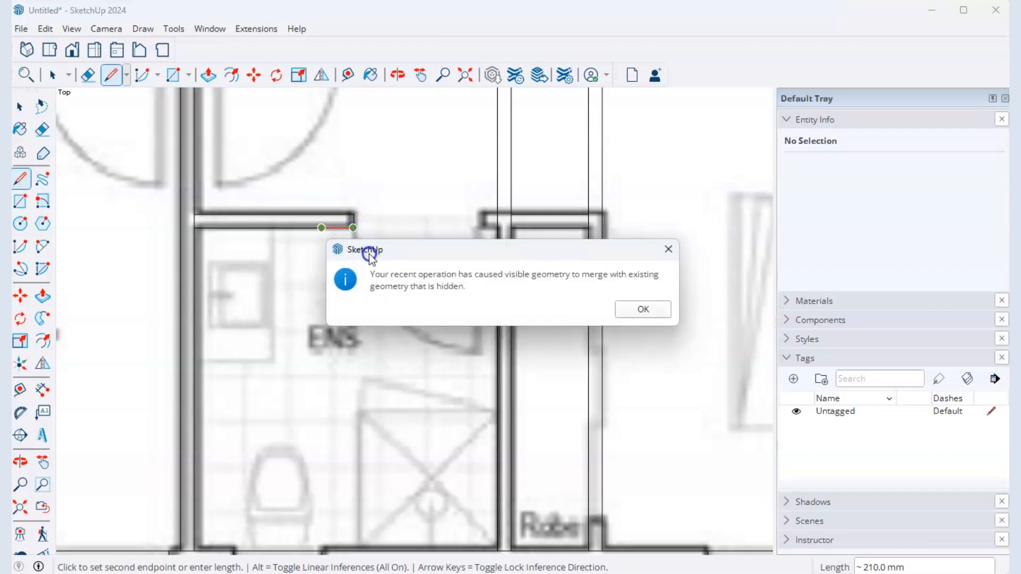
pyautogui.click(631, 308)
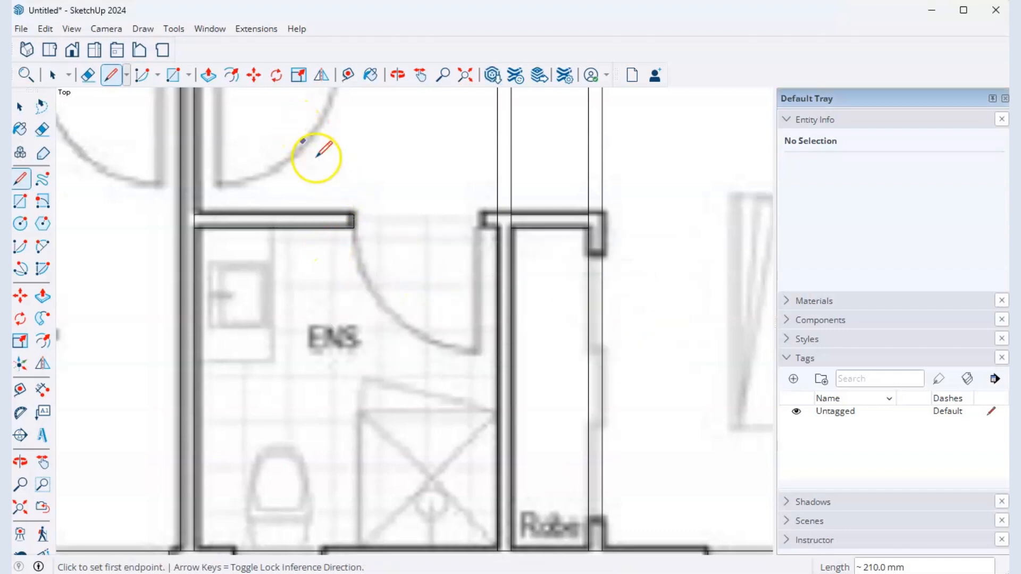
# - Copy the 90 mm end line of the ensuite's door-side wall 820 mm across the door opening
pyautogui.press('m')
pyautogui.scroll(4, 353, 229)
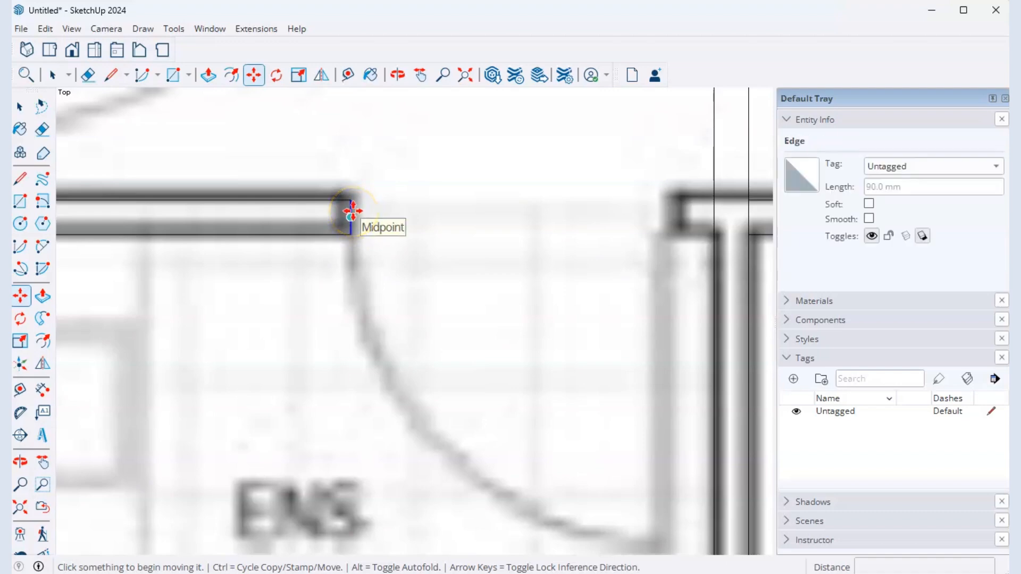
pyautogui.click(365, 217)
pyautogui.press('ctrl')
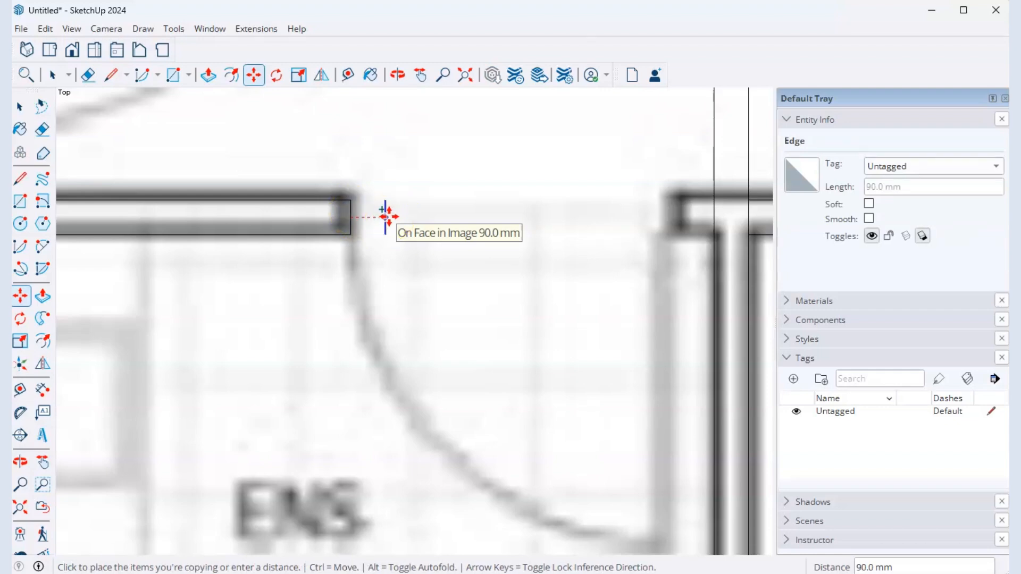
pyautogui.write('820')
pyautogui.press('Return')
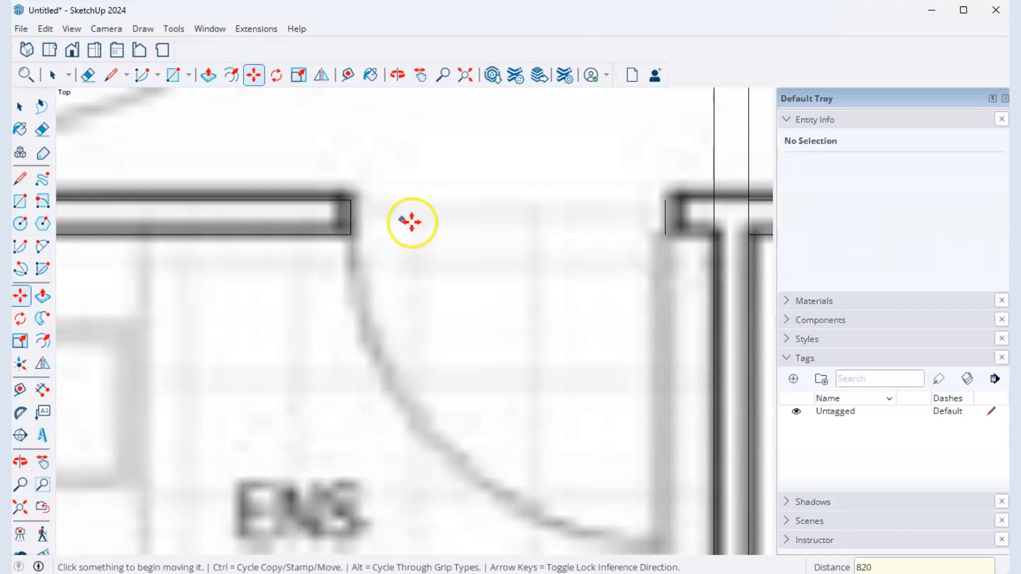
# - Draw lines from both ends of the copied 90 mm line to the ensuite–robe wall, accepting the merge with hidden geometry
pyautogui.scroll(-1, 344, 273)
pyautogui.press('l')
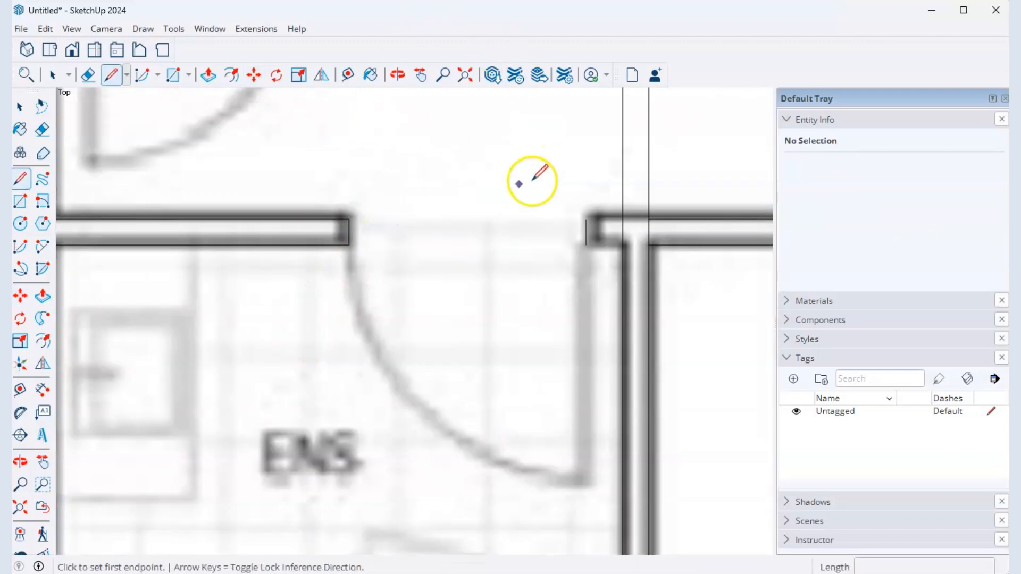
pyautogui.click(586, 218)
pyautogui.click(622, 219)
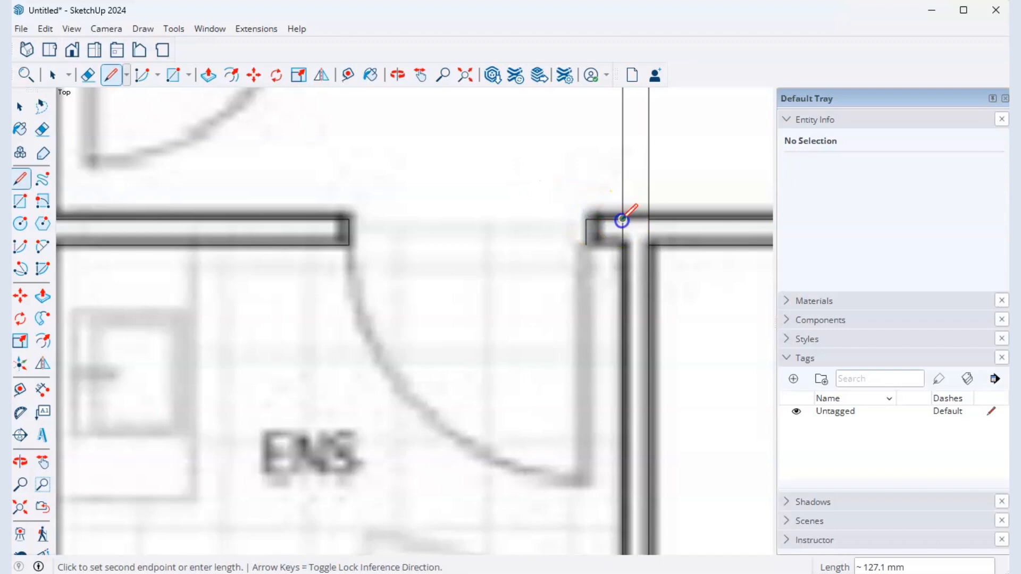
pyautogui.press('space')
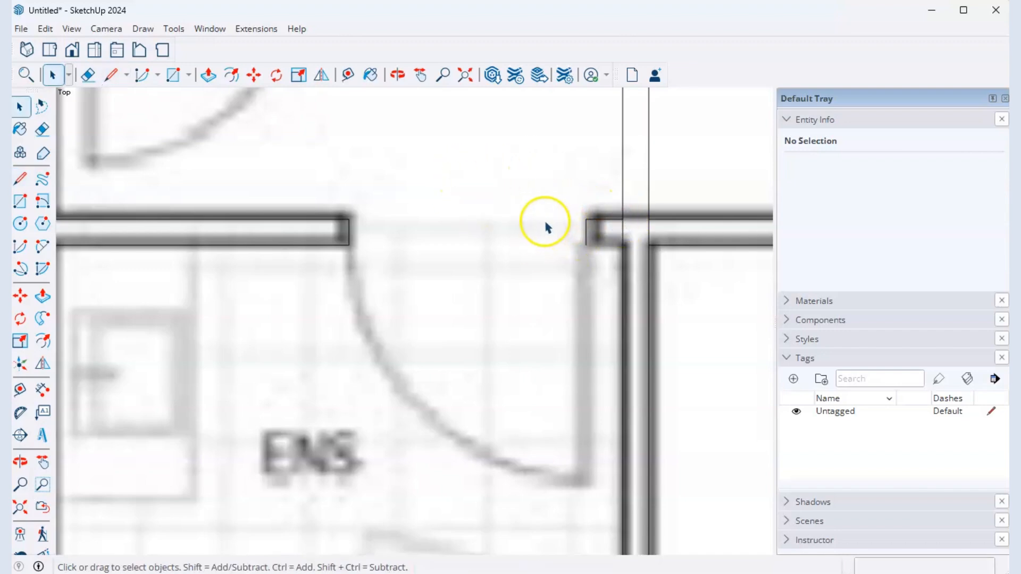
pyautogui.press('l')
pyautogui.click(586, 245)
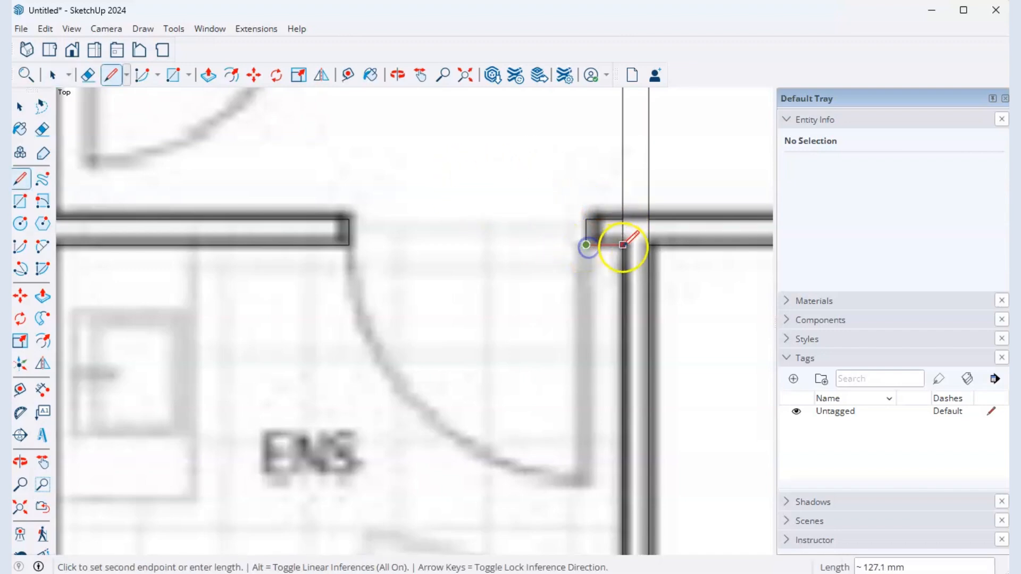
pyautogui.click(623, 246)
pyautogui.click(628, 310)
# - Draw a 90 mm line across the robe's front wall level with the outer edge of the ensuite's door-side wall, accepting the merge
pyautogui.scroll(-5, 515, 336)
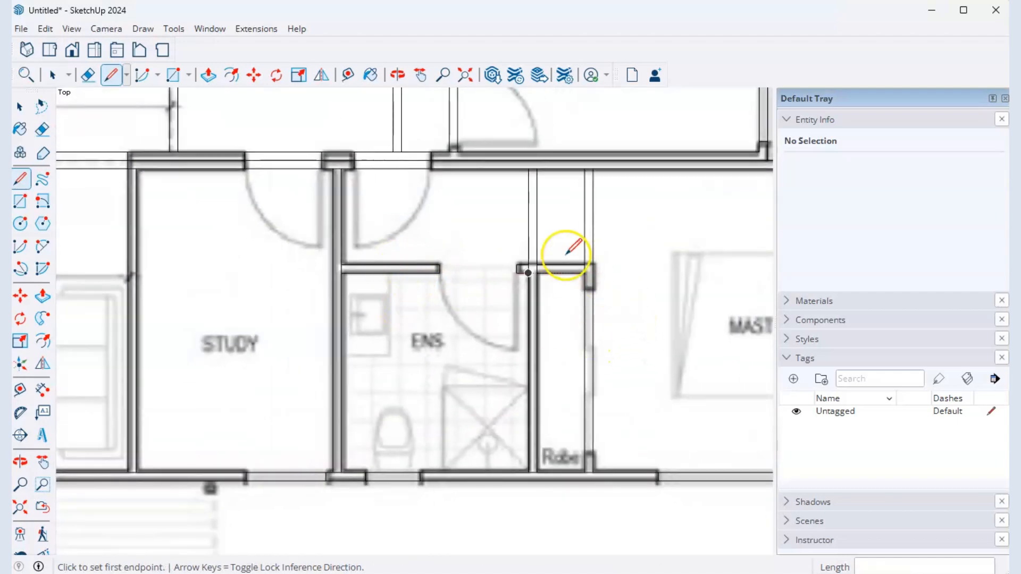
pyautogui.scroll(4, 562, 255)
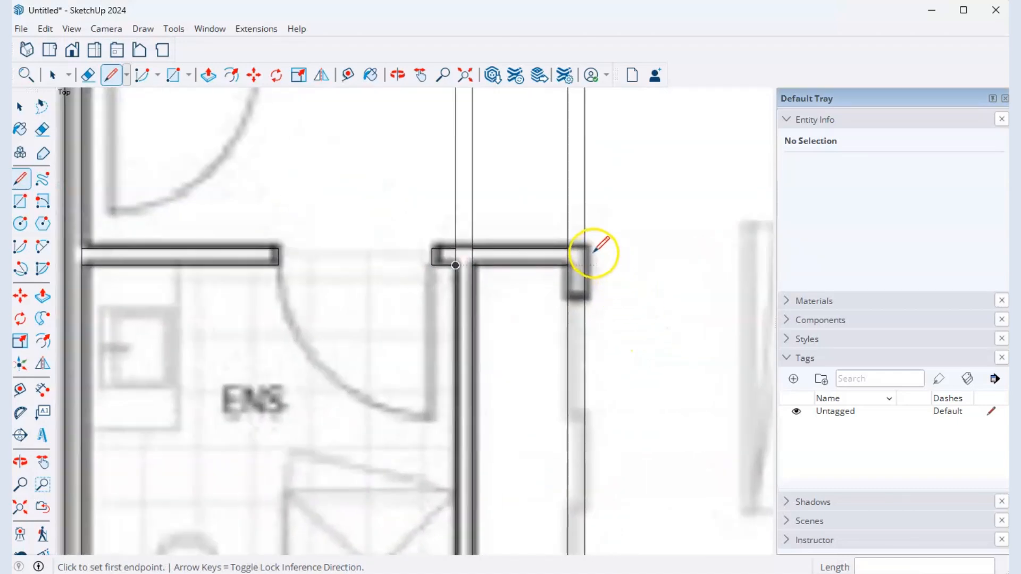
pyautogui.click(568, 248)
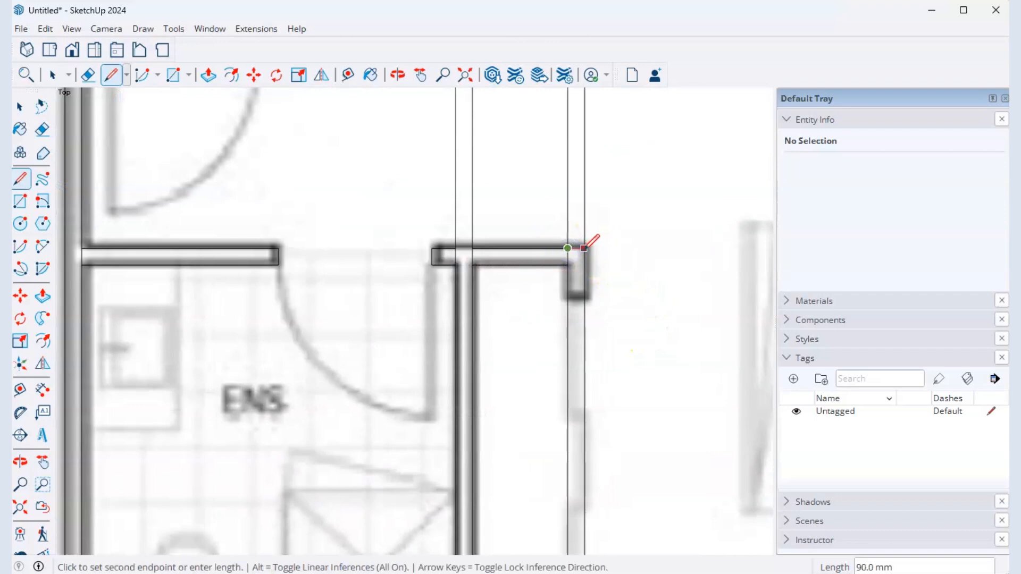
pyautogui.click(584, 248)
pyautogui.click(645, 312)
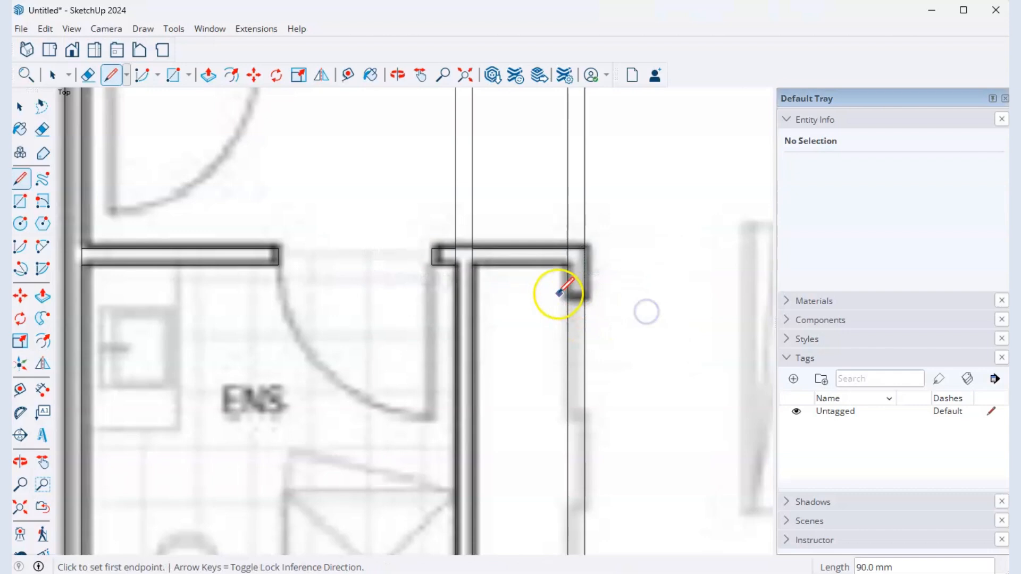
# - Draw a 90 mm line across the robe's front wall where its short return beside the ensuite-door wall ends at the opening
pyautogui.scroll(-6, 568, 297)
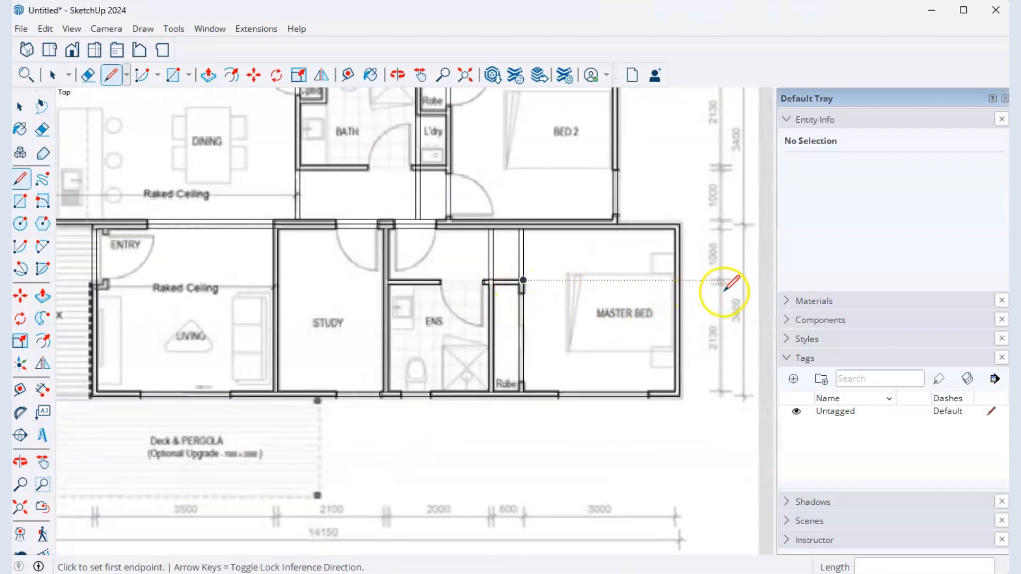
pyautogui.scroll(5, 520, 290)
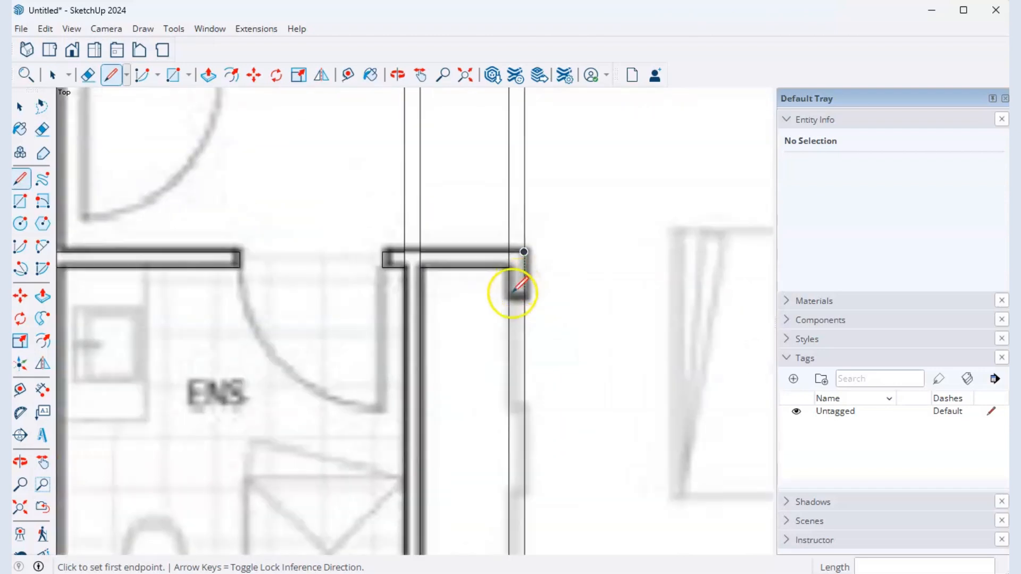
pyautogui.scroll(2, 512, 292)
pyautogui.click(507, 301)
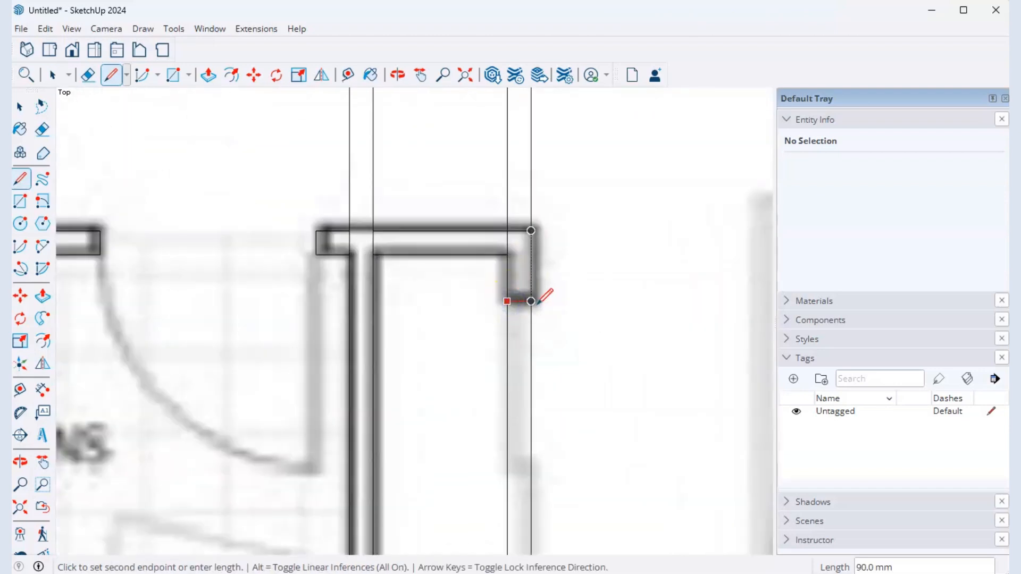
pyautogui.click(535, 302)
pyautogui.click(643, 310)
pyautogui.scroll(-3, 462, 239)
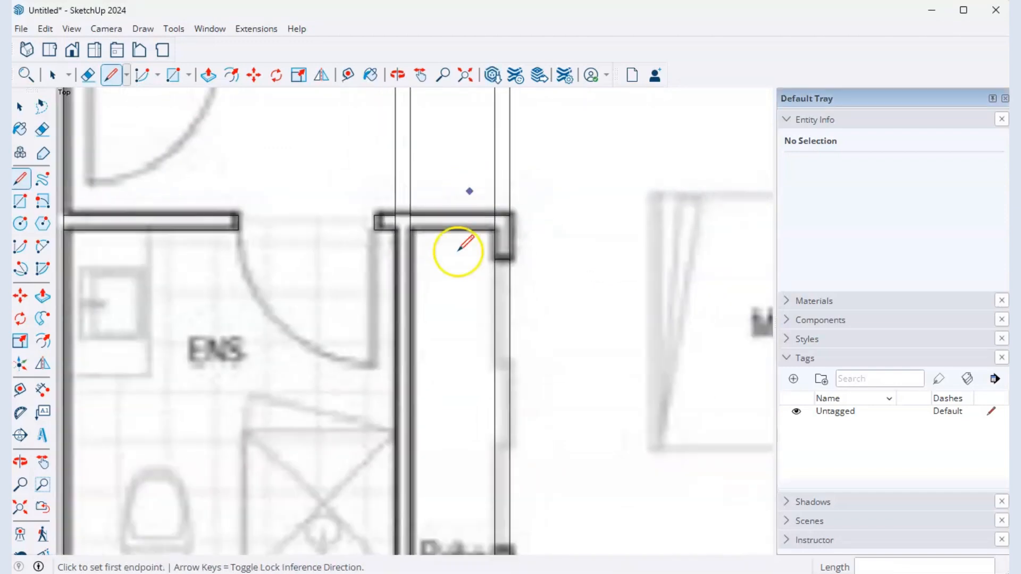
# - Draw a 90 mm line across the robe's front wall where the stub at the external wall ends, accepting the merge with hidden geometry
pyautogui.scroll(2, 495, 505)
pyautogui.scroll(2, 493, 504)
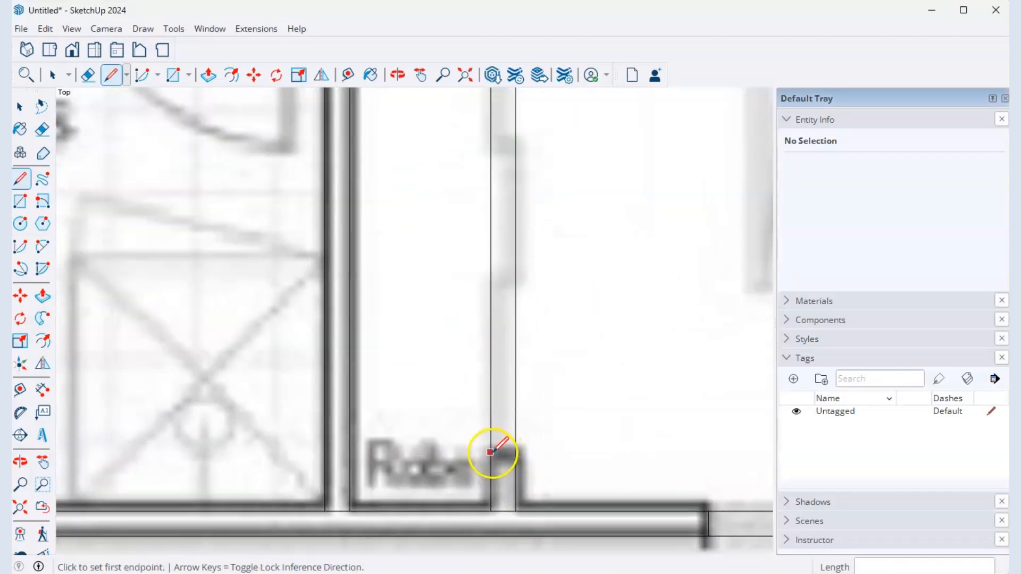
pyautogui.click(490, 452)
pyautogui.click(515, 452)
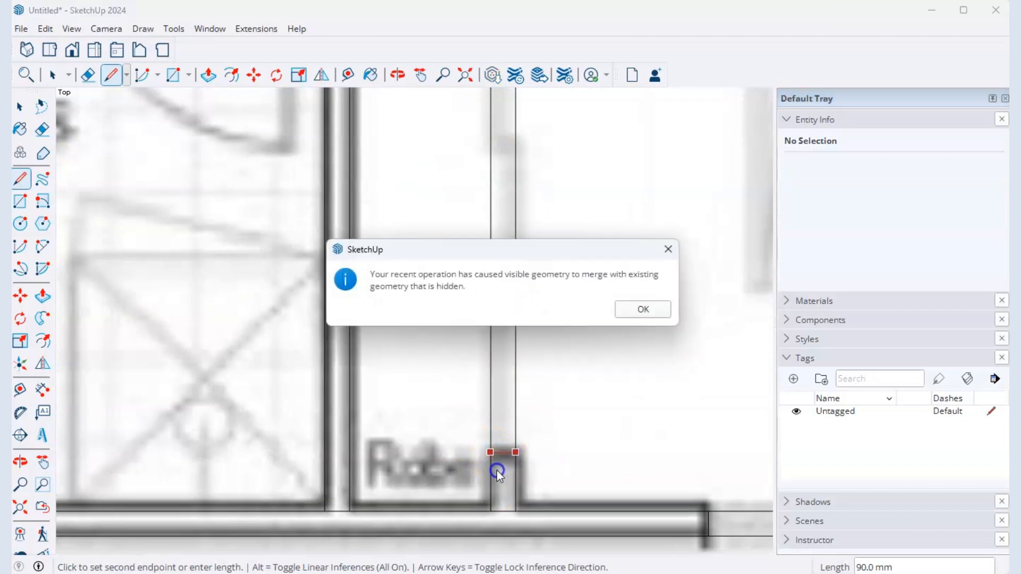
pyautogui.click(644, 308)
pyautogui.scroll(-5, 505, 372)
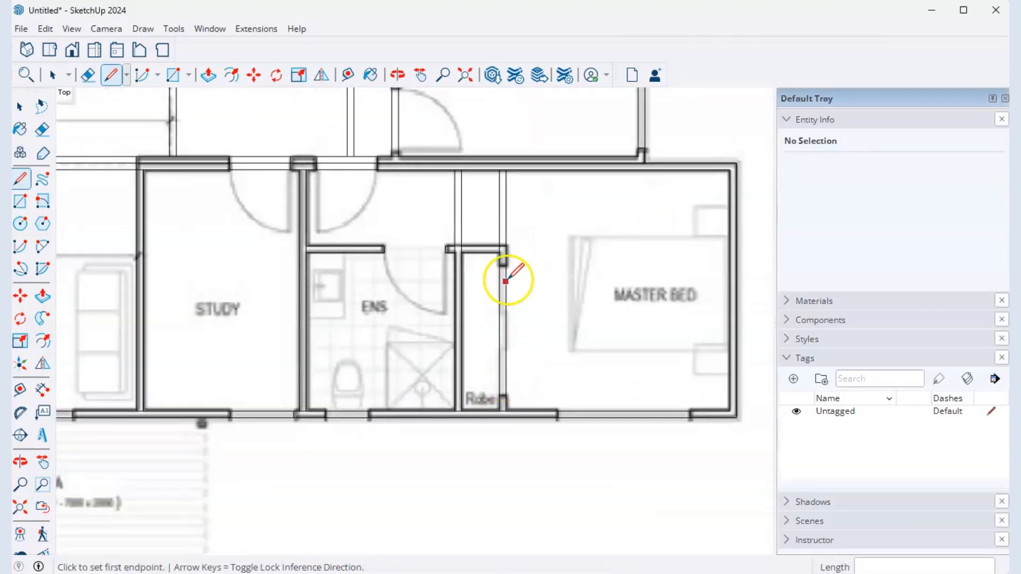
# - Draw a line about 120 mm long from the kitchen-side wall's inner edge along the outer side of the entry door nib
pyautogui.scroll(-2, 526, 271)
pyautogui.scroll(-2, 585, 292)
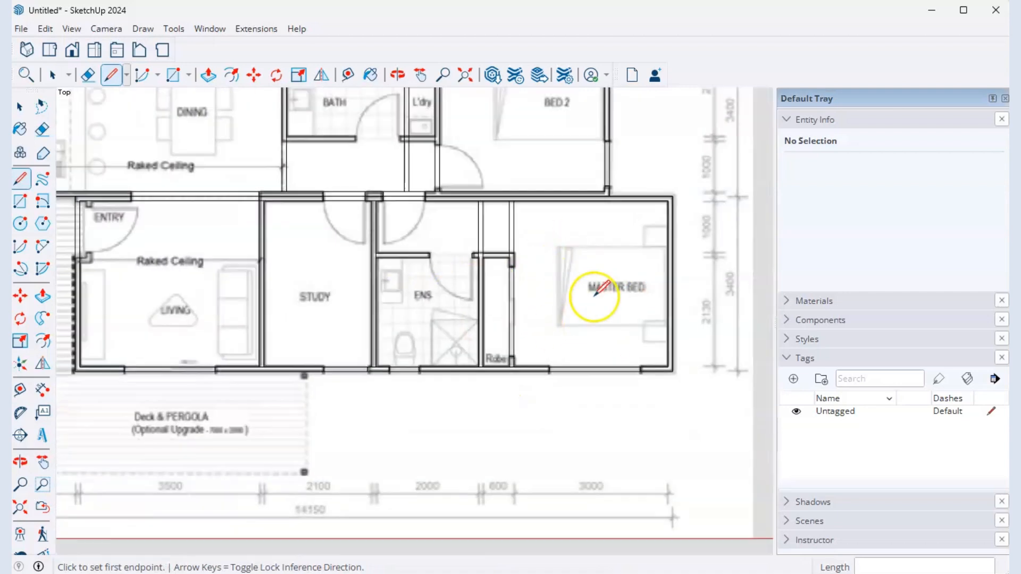
pyautogui.scroll(3, 223, 239)
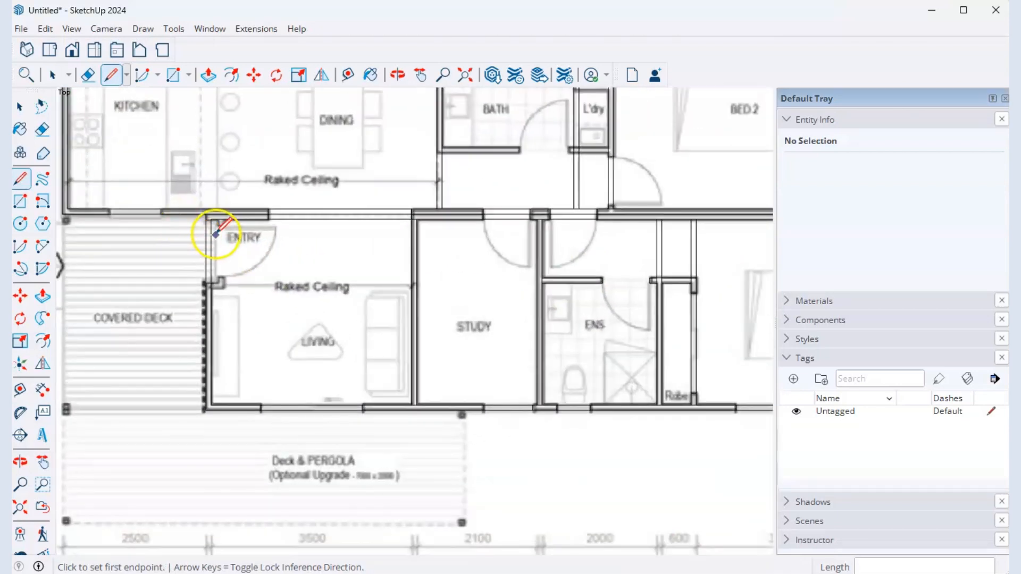
pyautogui.scroll(5, 227, 228)
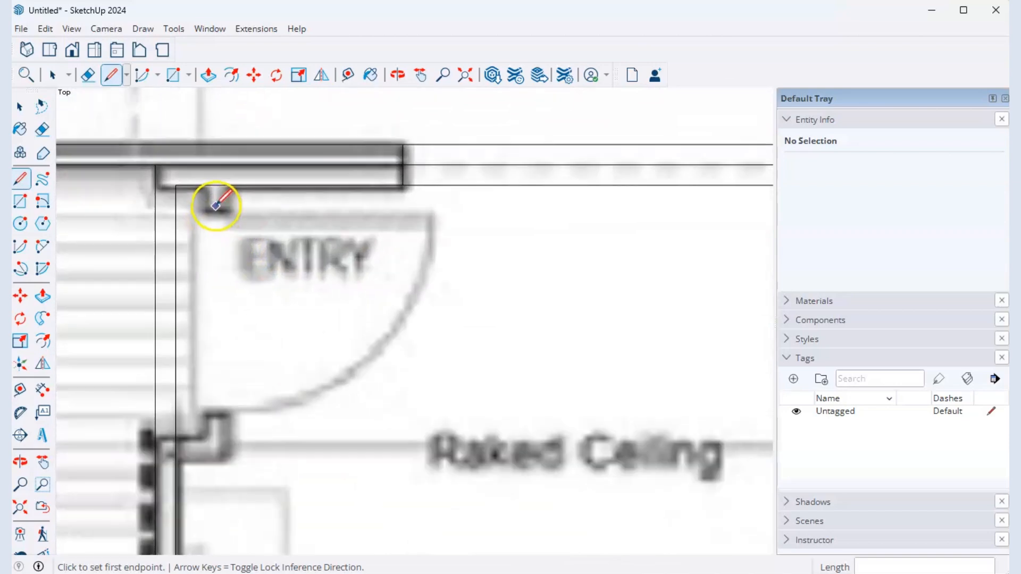
pyautogui.scroll(-6, 205, 250)
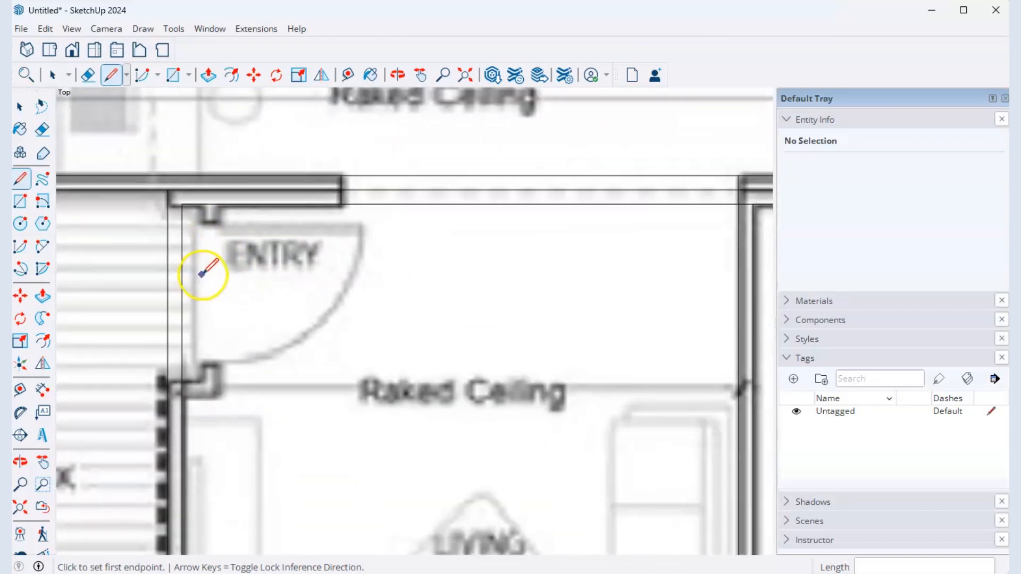
pyautogui.scroll(-2, 228, 299)
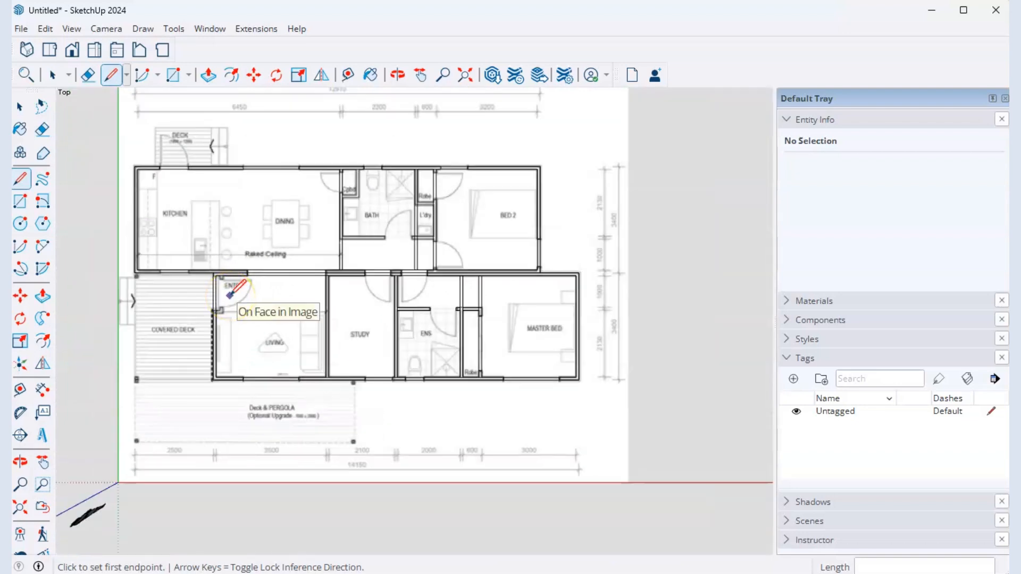
pyautogui.scroll(8, 223, 304)
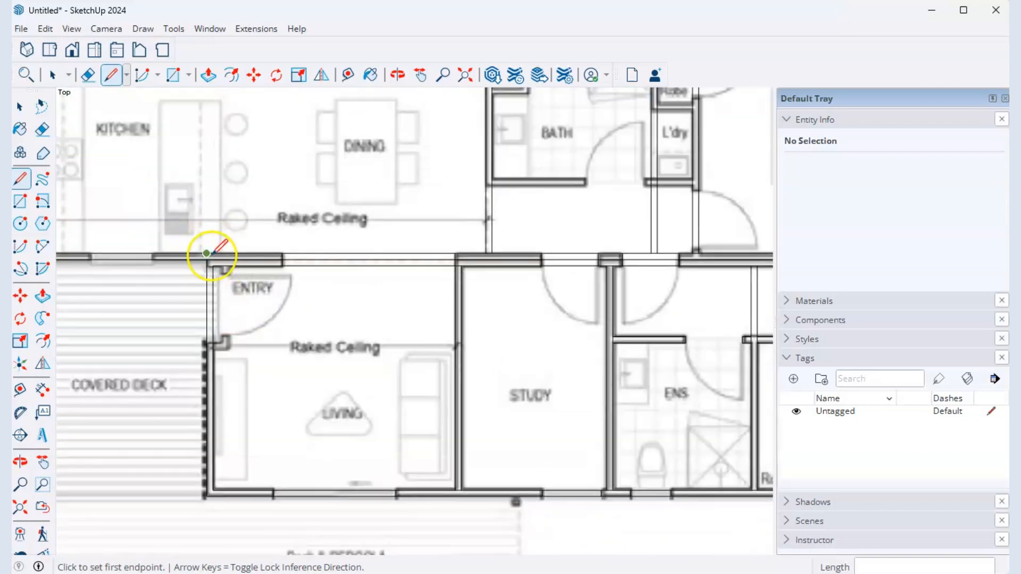
pyautogui.click(221, 260)
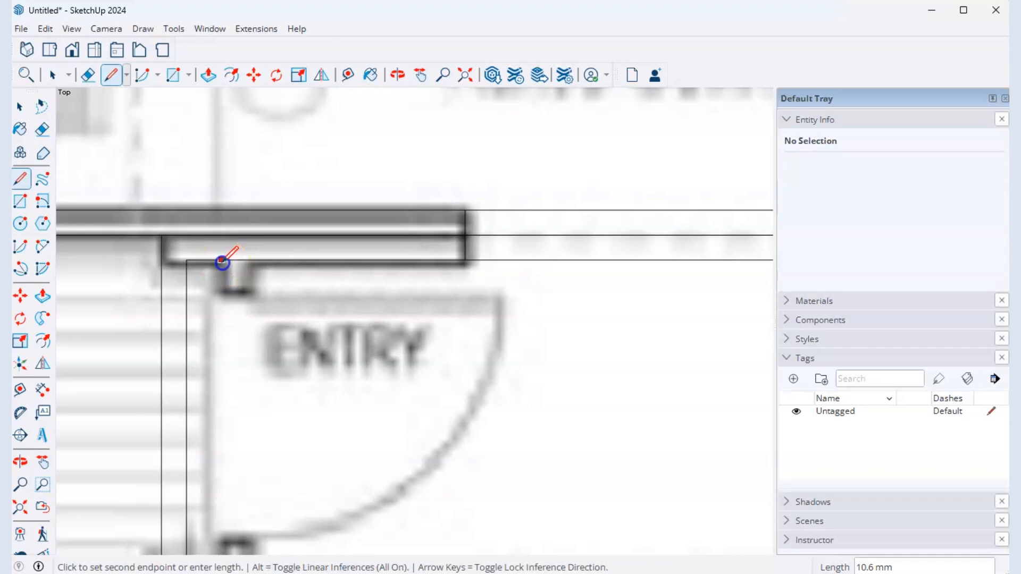
pyautogui.click(221, 292)
pyautogui.press('space')
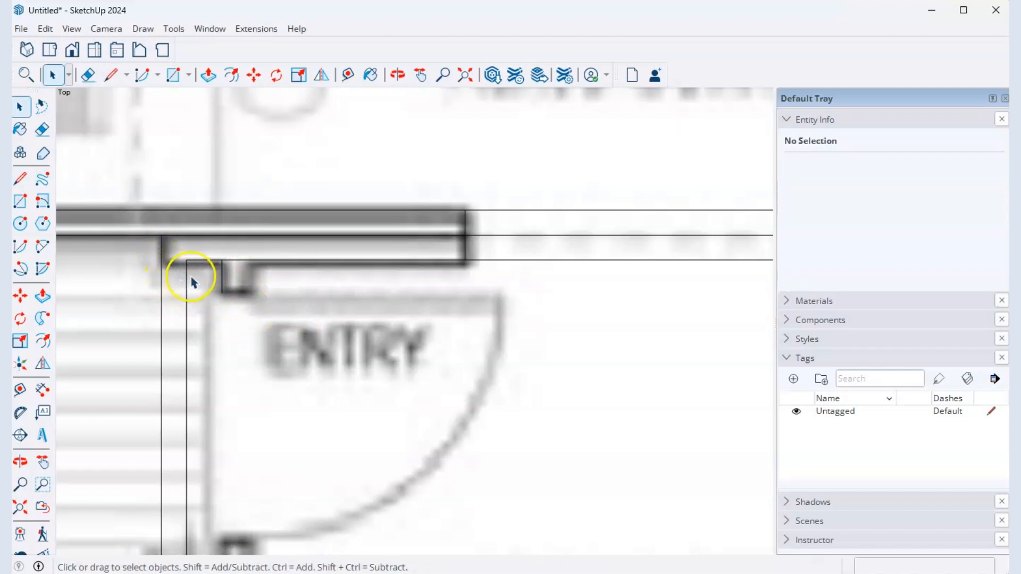
# - Copy the entry nib's side line 90 mm towards the living area
pyautogui.press('m')
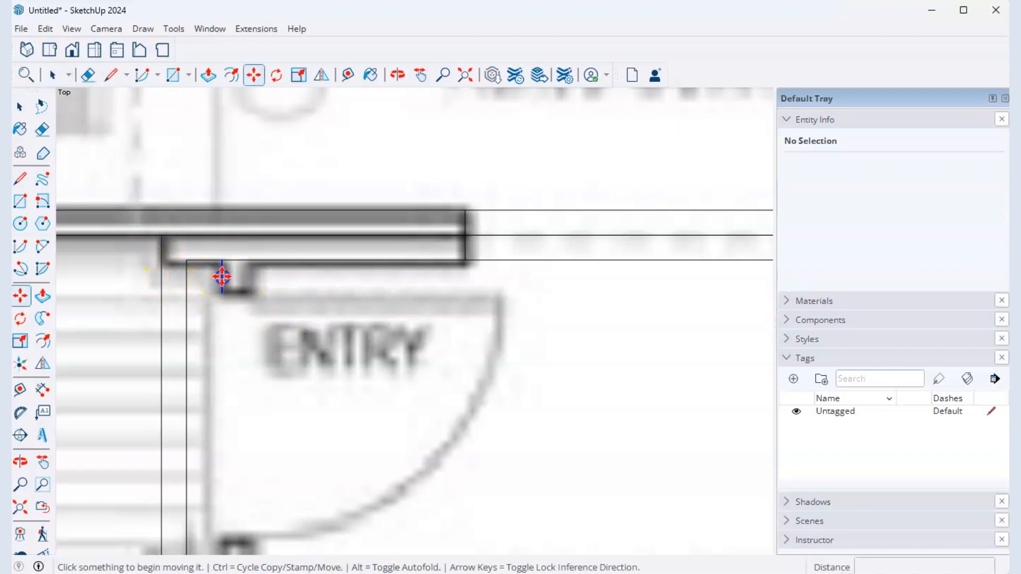
pyautogui.click(221, 276)
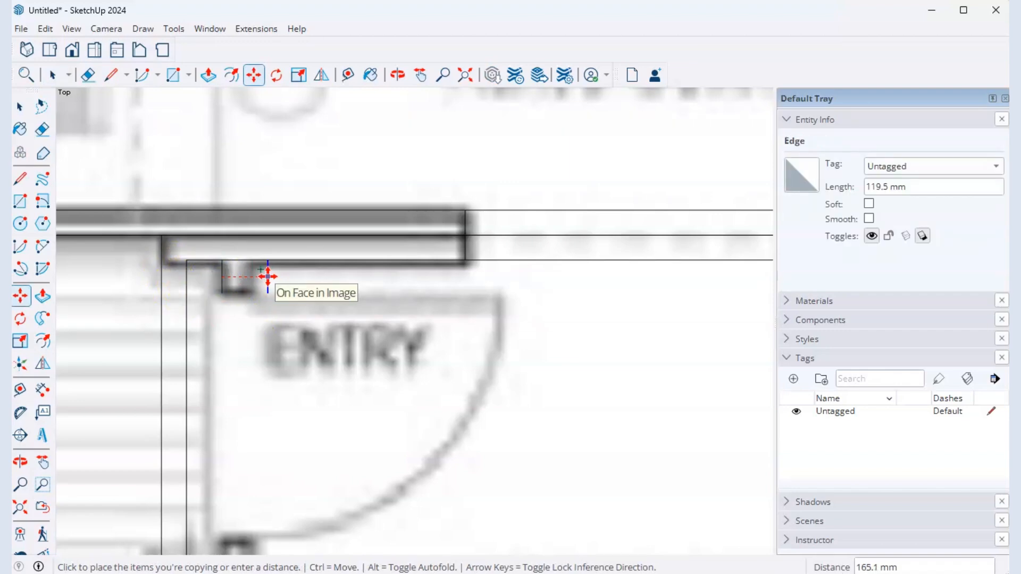
pyautogui.write('90')
pyautogui.press('Return')
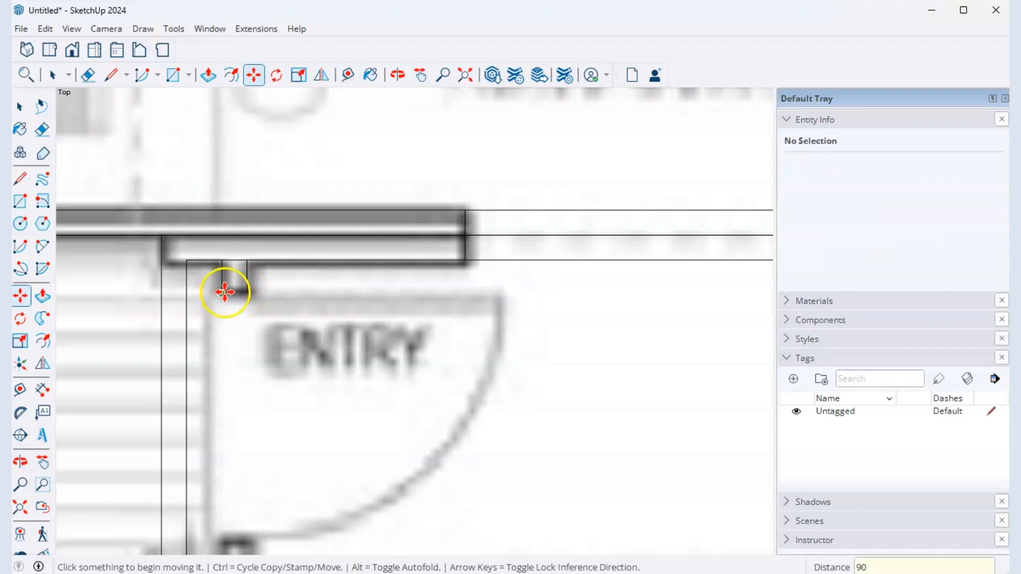
# - Close the end of the entry nib with a 90 mm line between its two sides, accepting the merge
pyautogui.press('l')
pyautogui.click(221, 293)
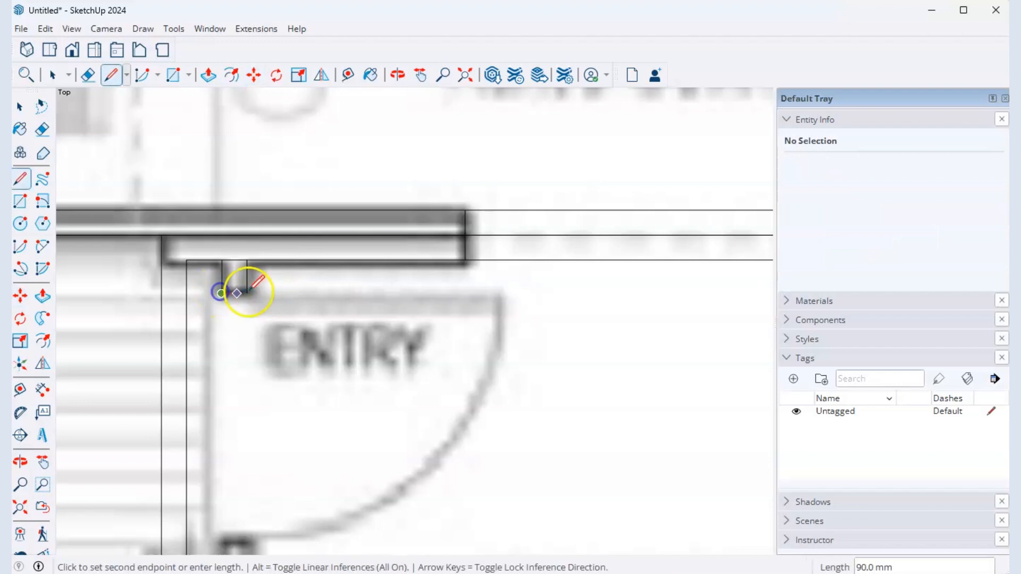
pyautogui.click(246, 293)
pyautogui.click(639, 311)
# - Copy the entry nib's end line 900 mm across the door opening to mark the opposite jamb
pyautogui.scroll(-2, 250, 286)
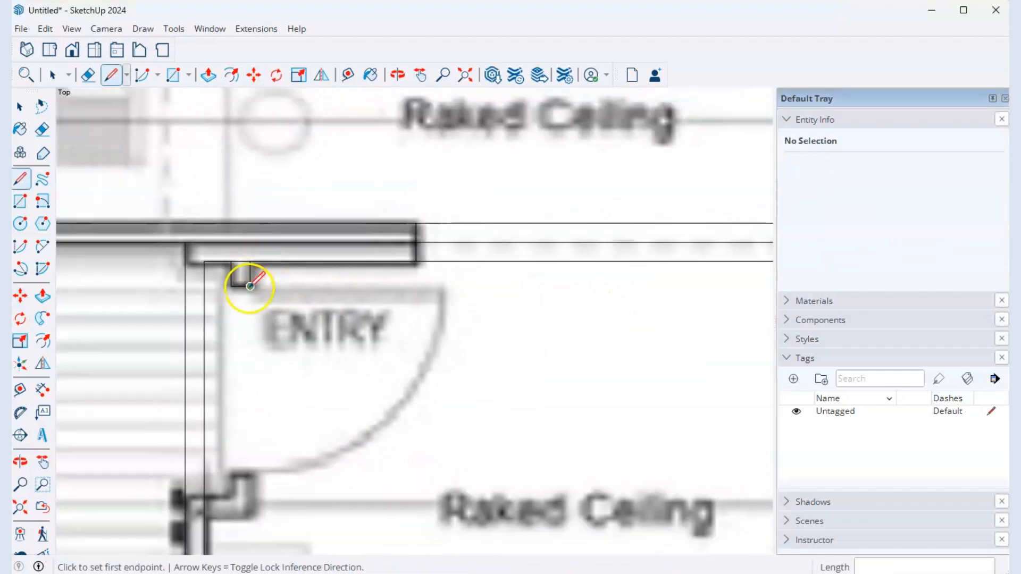
pyautogui.press('m')
pyautogui.scroll(5, 239, 303)
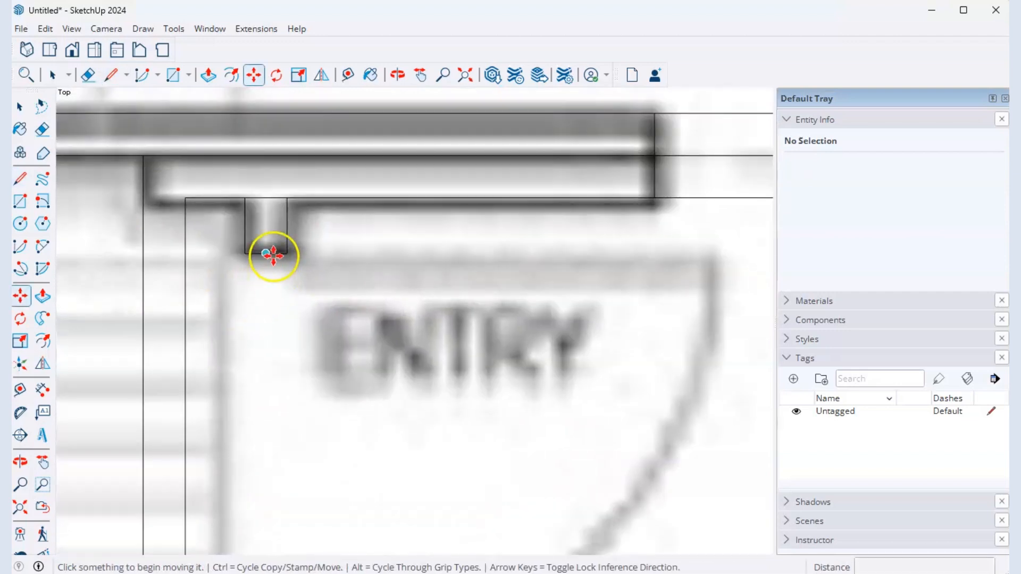
pyautogui.click(273, 260)
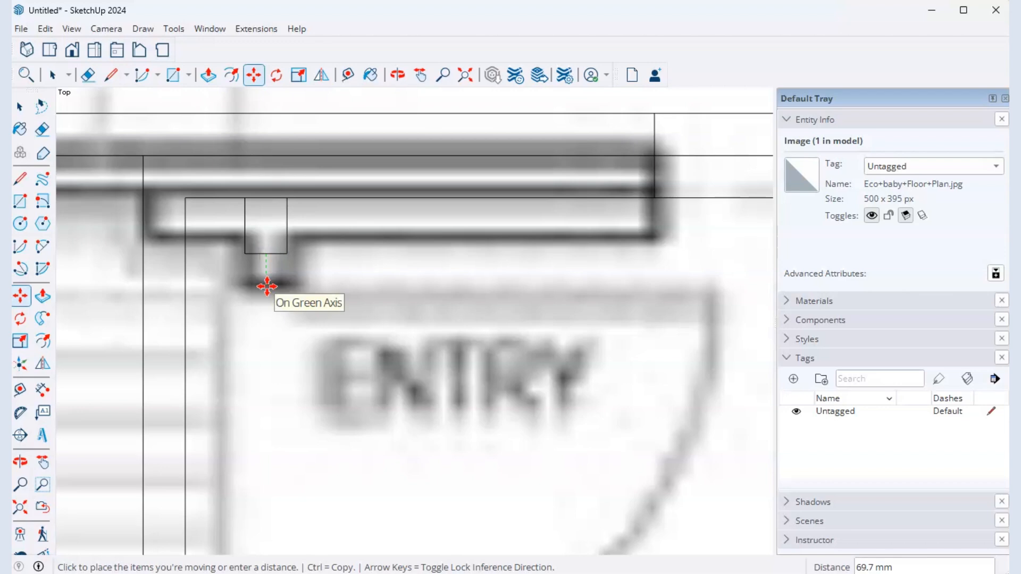
pyautogui.press('Escape')
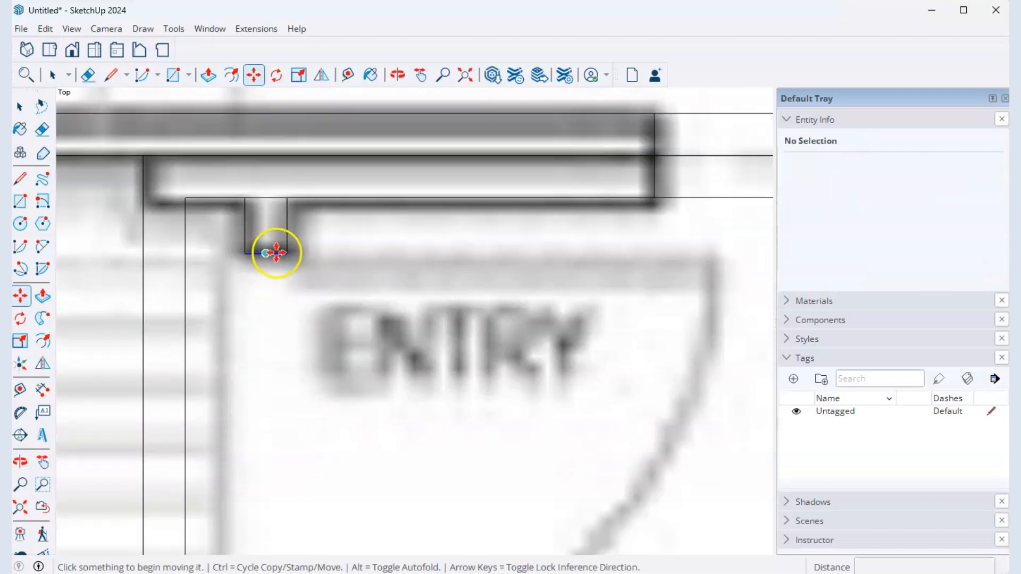
pyautogui.click(268, 252)
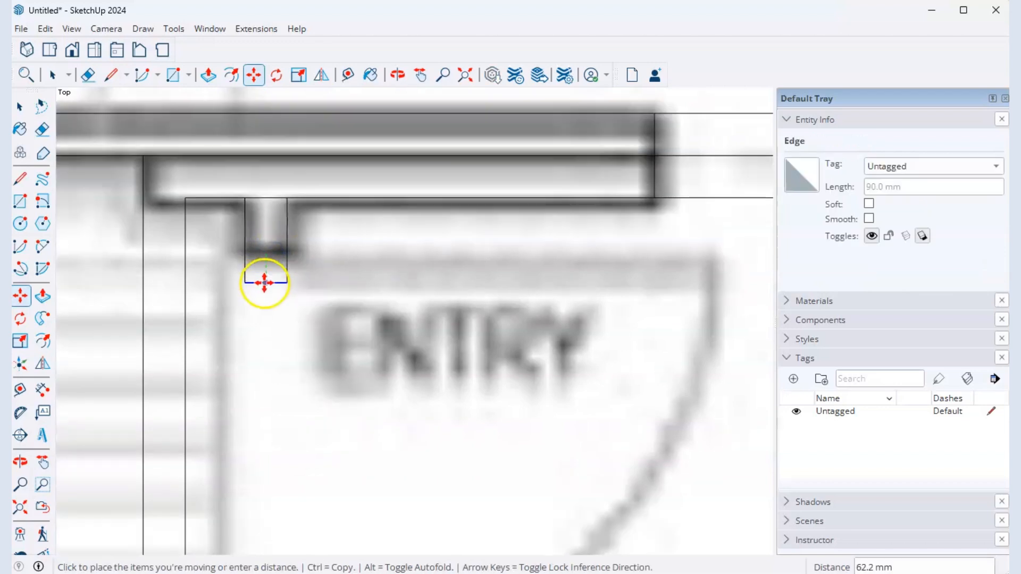
pyautogui.press('ctrl')
pyautogui.write('900')
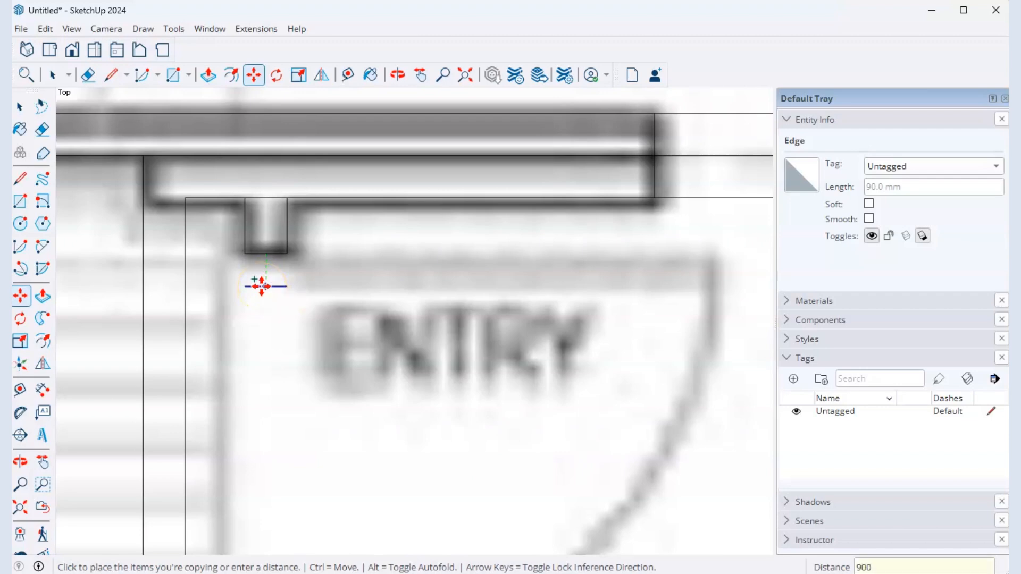
pyautogui.press('Return')
pyautogui.scroll(-4, 257, 251)
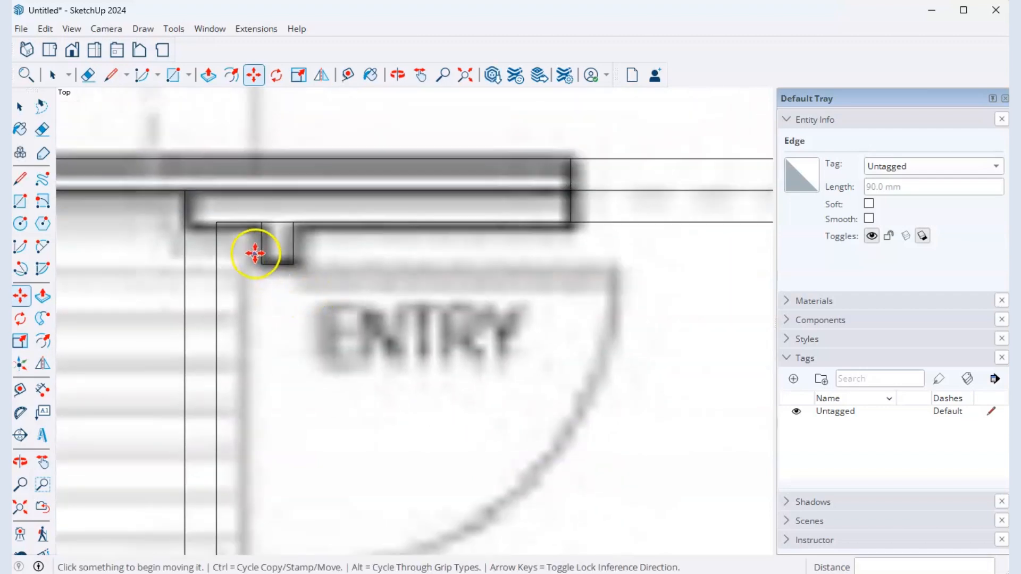
# - From the copied jamb line's outer end, draw a line about 101 mm long, and continue about 127 mm to the deck-side wall's inner edge
pyautogui.scroll(5, 272, 393)
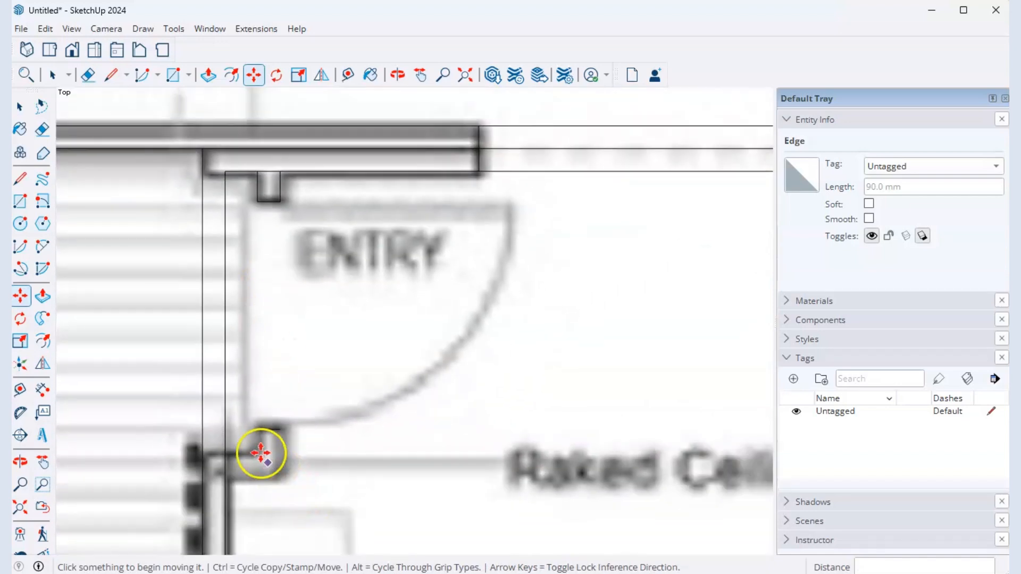
pyautogui.press('l')
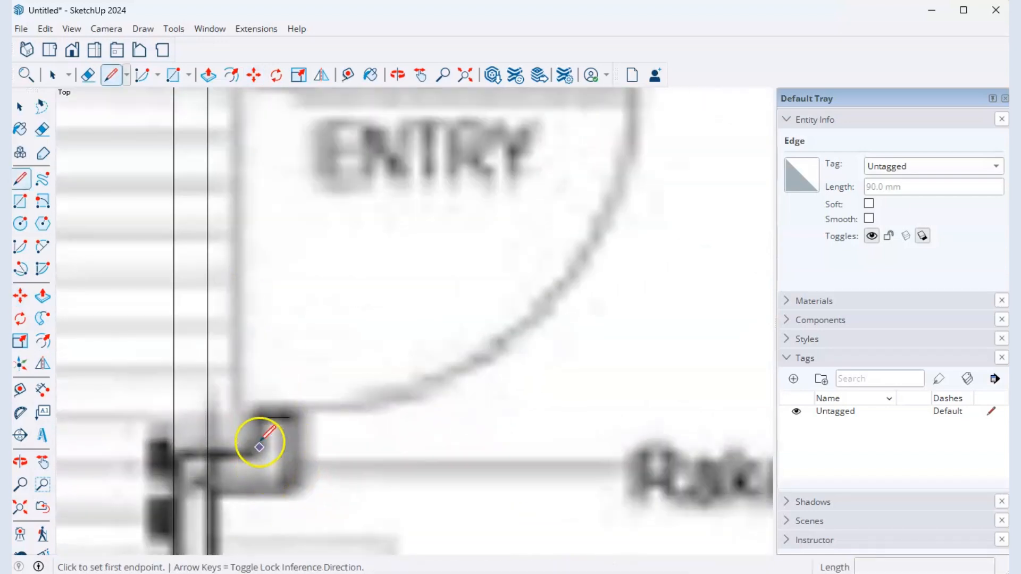
pyautogui.click(256, 417)
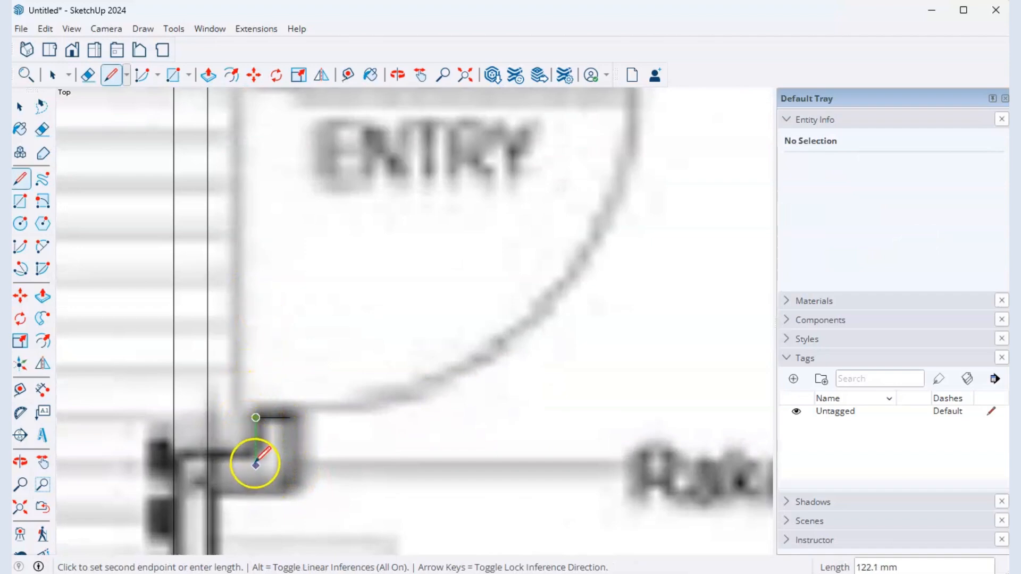
pyautogui.click(256, 455)
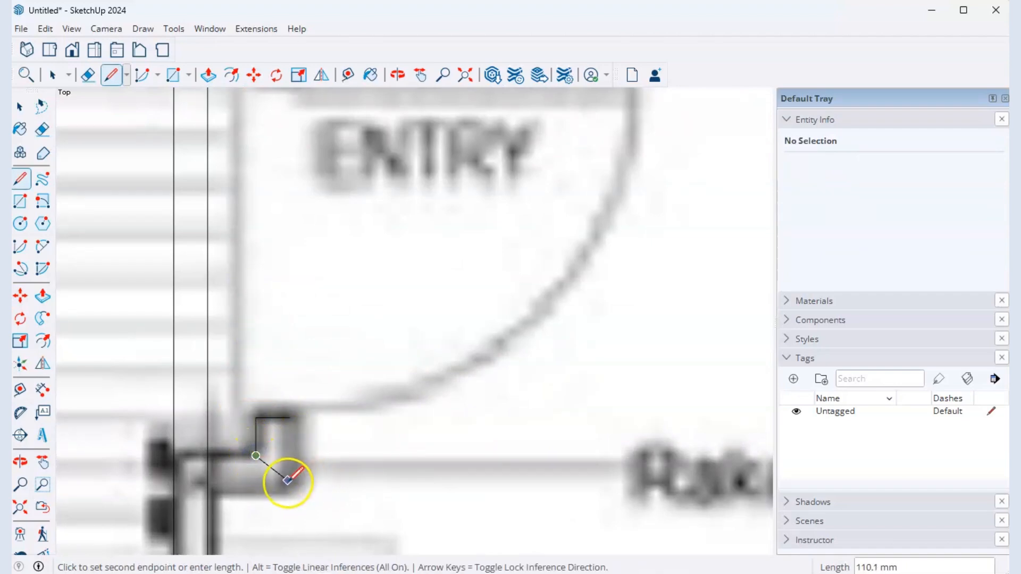
pyautogui.press('space')
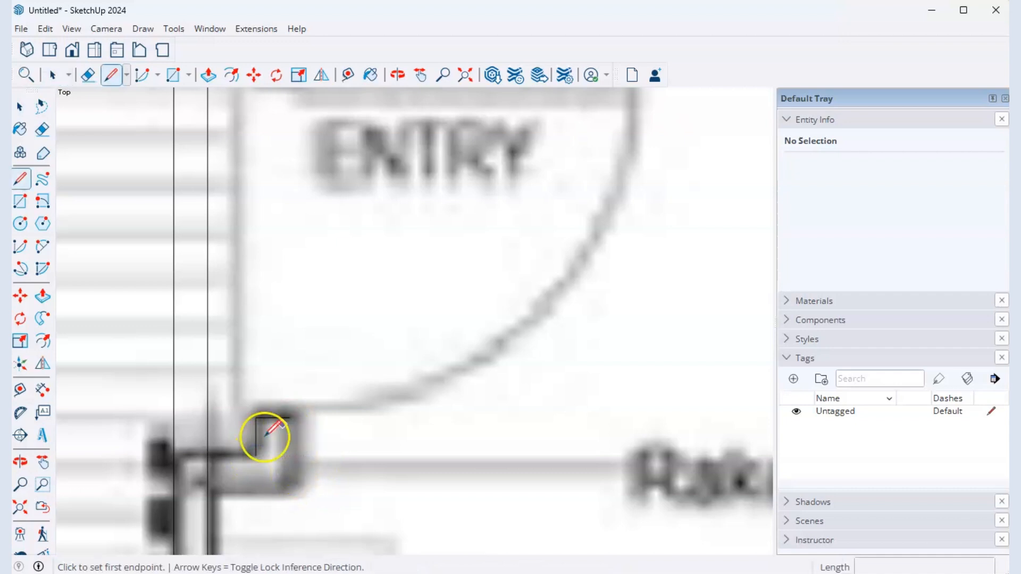
pyautogui.click(255, 455)
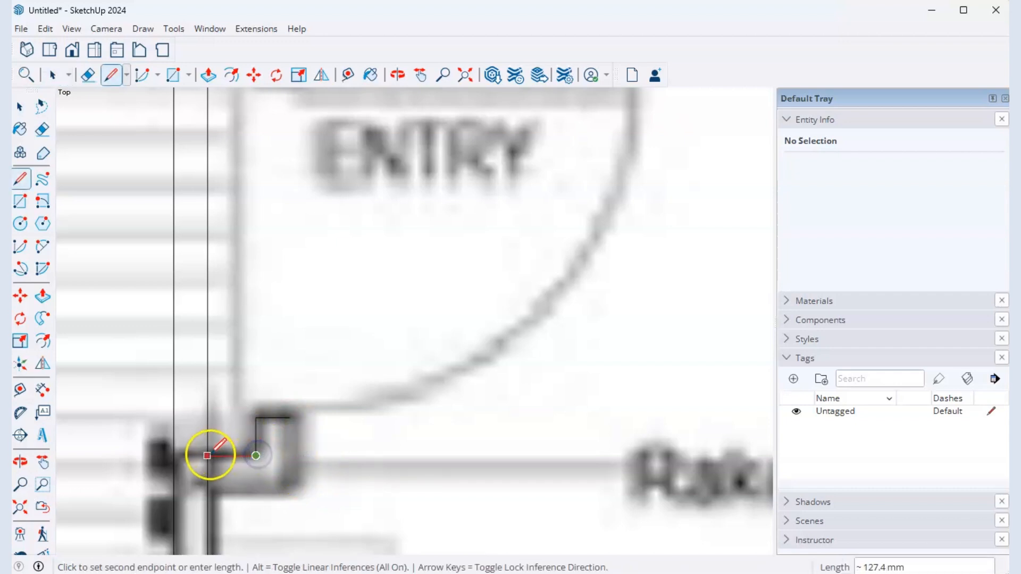
pyautogui.click(210, 455)
pyautogui.press('space')
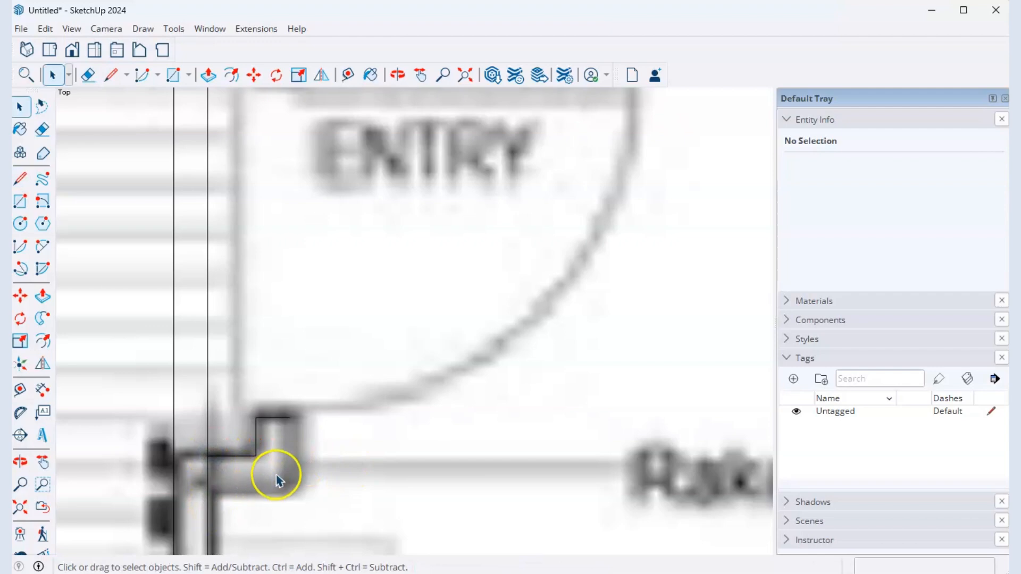
# - Copy both outline lines of the living-side entry nib 90 mm each, giving the nib its wall thickness
pyautogui.press('m')
pyautogui.click(230, 455)
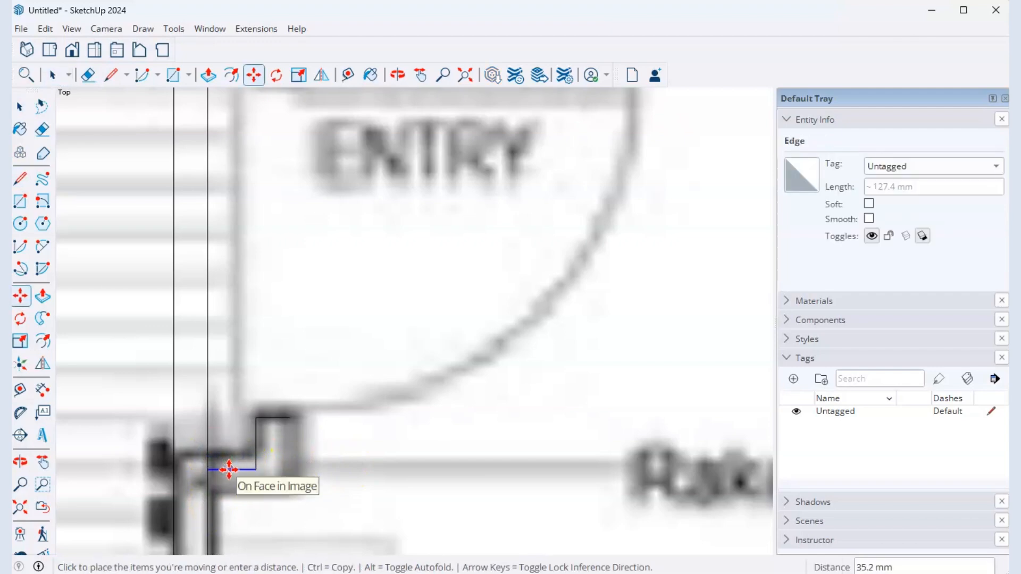
pyautogui.press('ctrl')
pyautogui.press('Return')
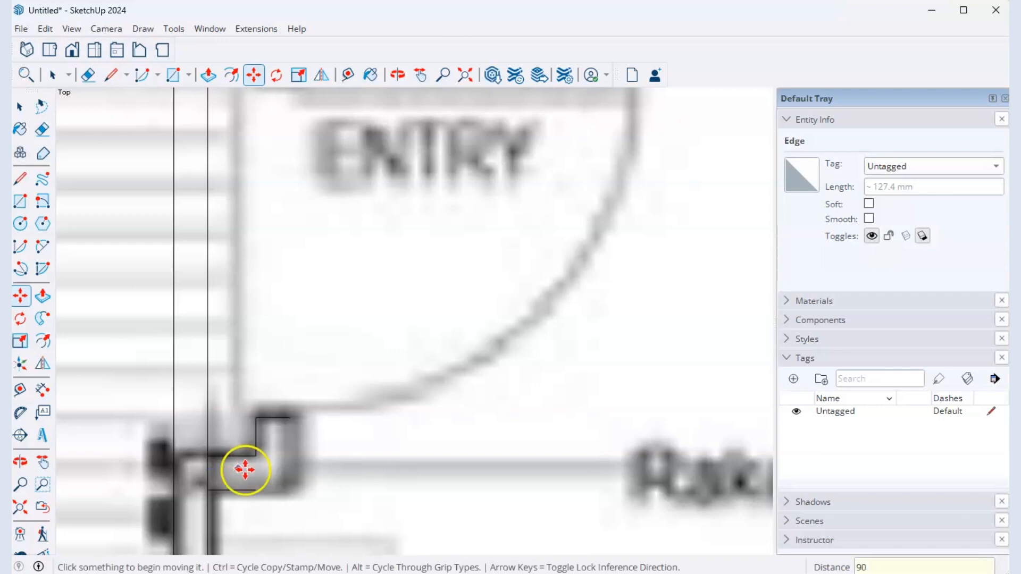
pyautogui.click(255, 437)
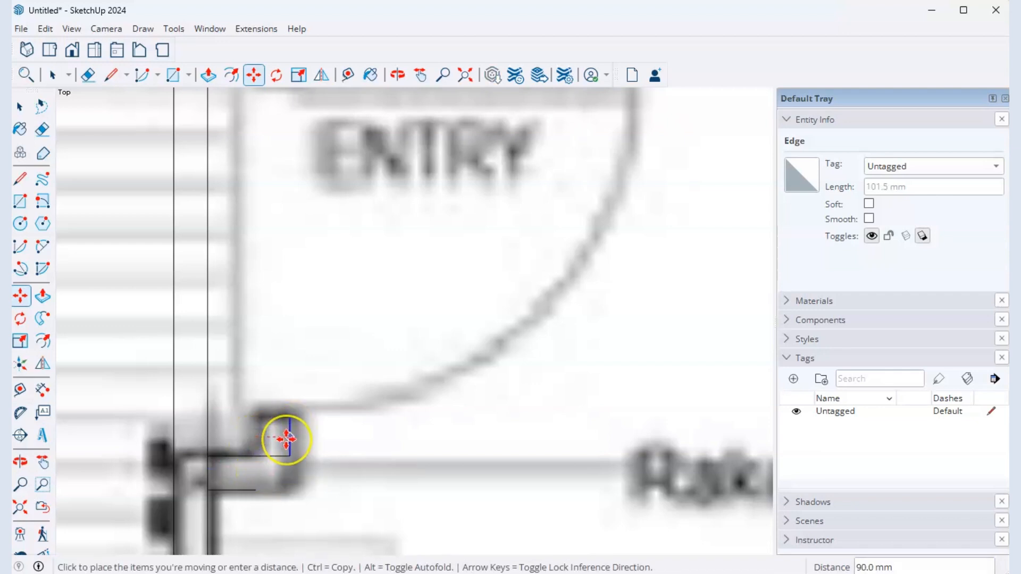
pyautogui.press('ctrl')
pyautogui.write('90')
pyautogui.press('Return')
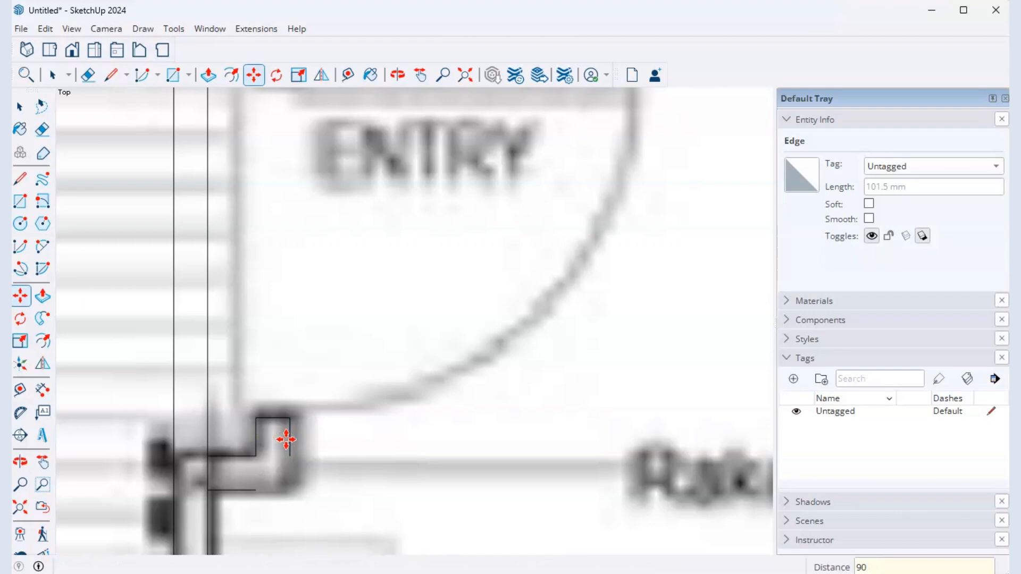
# - Close the outer corner of the living-side entry nib with two 90 mm lines, accepting the merge with hidden geometry
pyautogui.press('l')
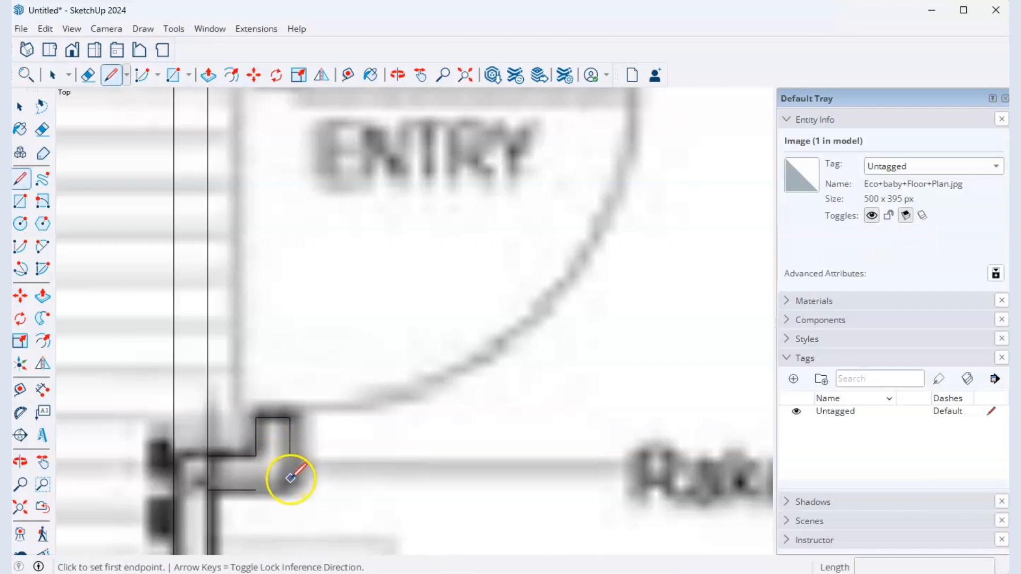
pyautogui.click(289, 455)
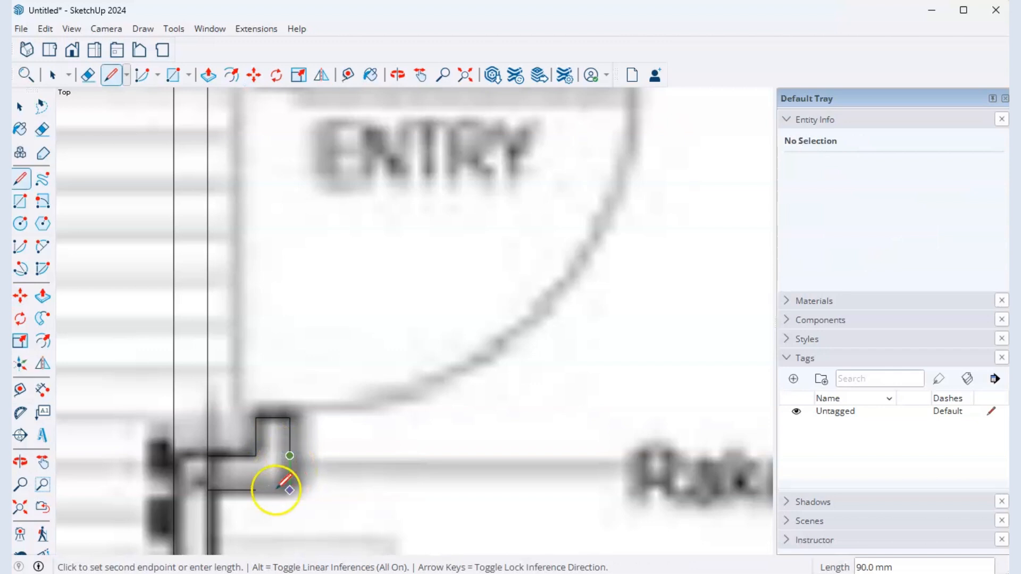
pyautogui.click(289, 490)
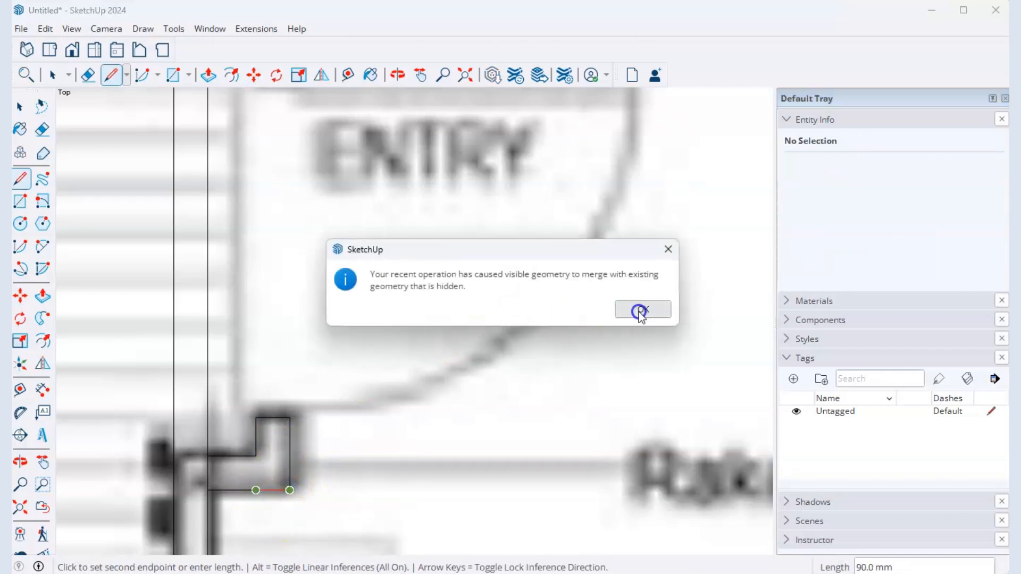
pyautogui.click(639, 311)
# - Draw a 90 mm line across the ensuite-robe partition where it meets the robe's end wall, accepting the merge
pyautogui.scroll(-1, 357, 273)
pyautogui.scroll(-2, 358, 273)
pyautogui.scroll(-2, 266, 358)
pyautogui.scroll(-2, 155, 274)
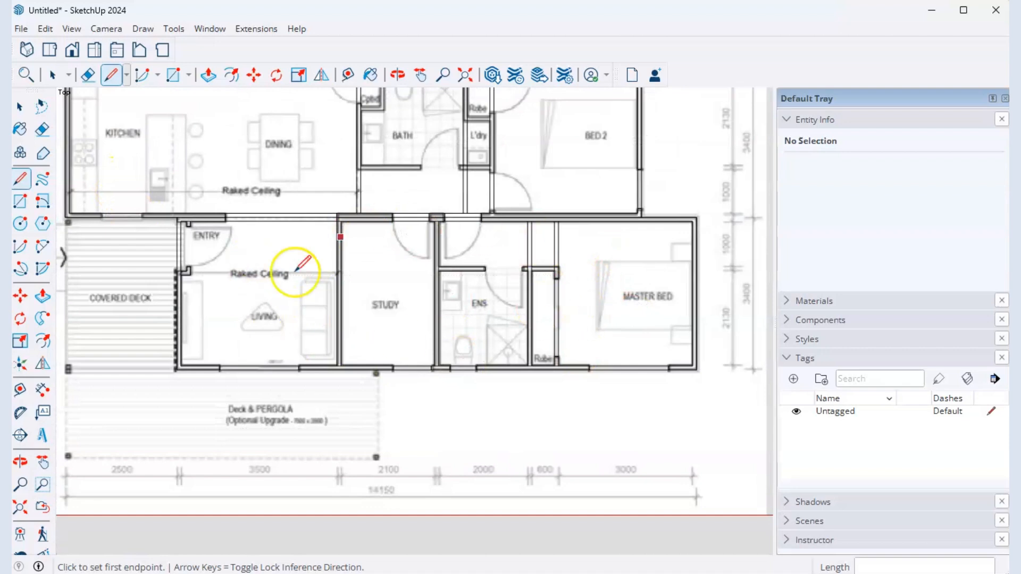
pyautogui.press('space')
pyautogui.scroll(2, 535, 244)
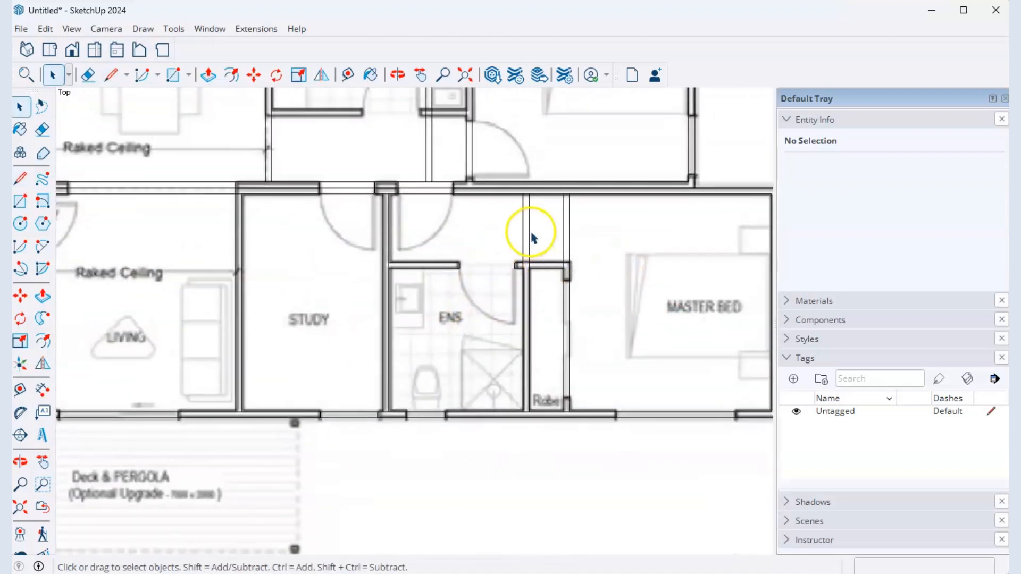
pyautogui.click(528, 232)
pyautogui.click(527, 265)
pyautogui.scroll(3, 535, 260)
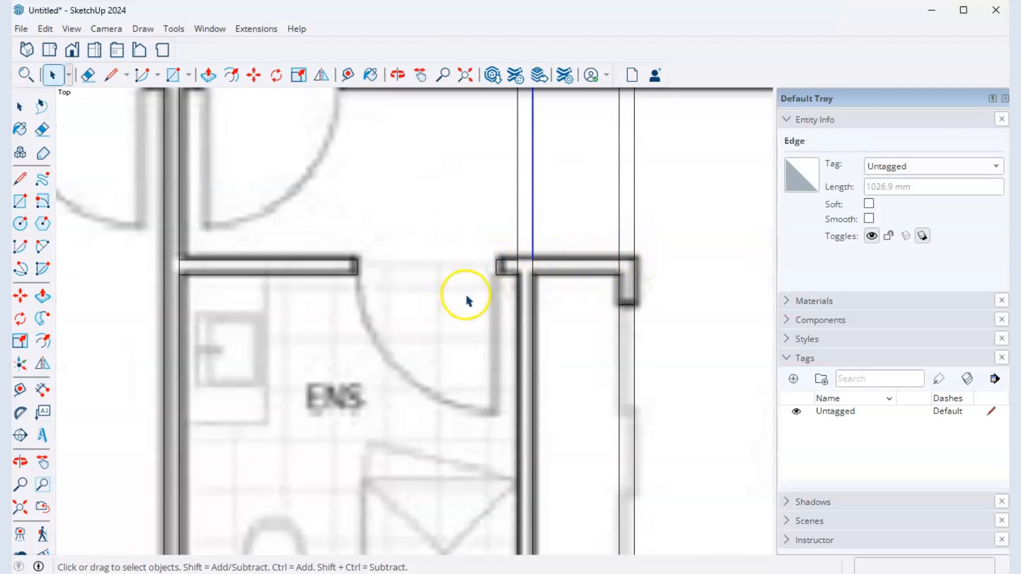
pyautogui.press('l')
pyautogui.click(517, 261)
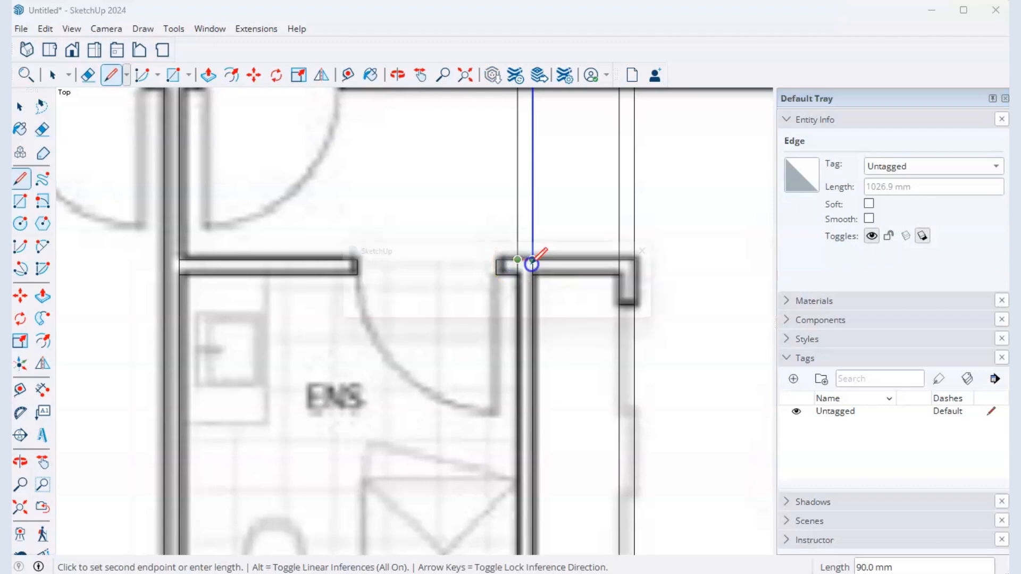
pyautogui.click(532, 261)
pyautogui.click(642, 309)
pyautogui.scroll(-3, 433, 288)
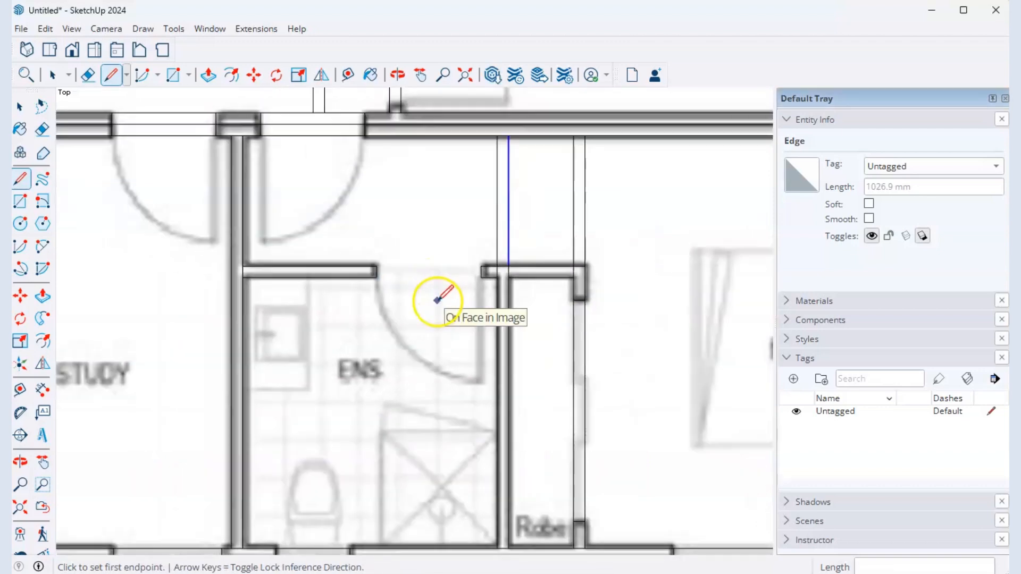
# - Delete the leftover partition lines running past the robe's end wall to the central wall, and the line crossing the robe's corner
pyautogui.press('space')
pyautogui.click(512, 222)
pyautogui.click(508, 223)
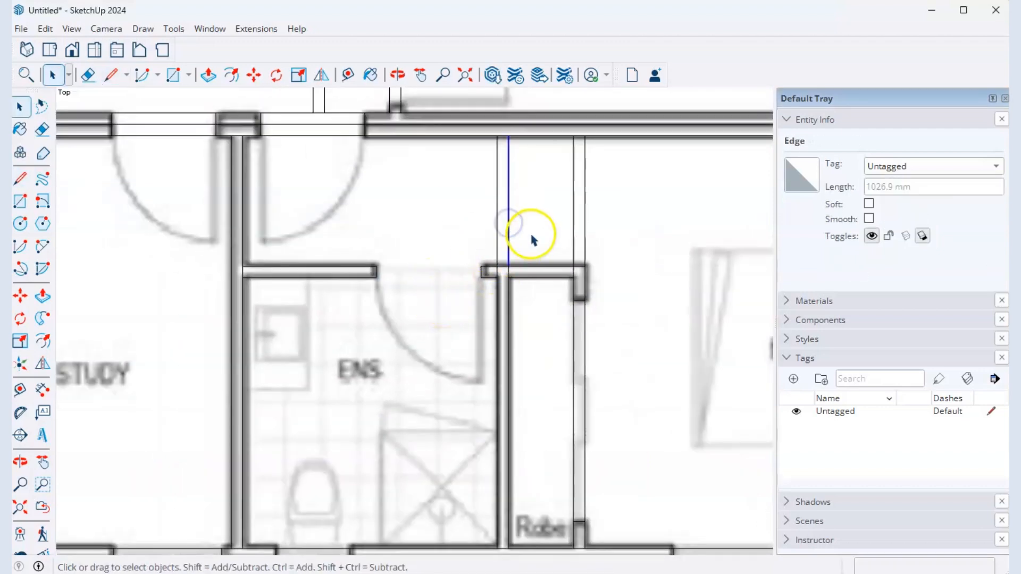
pyautogui.click(501, 239)
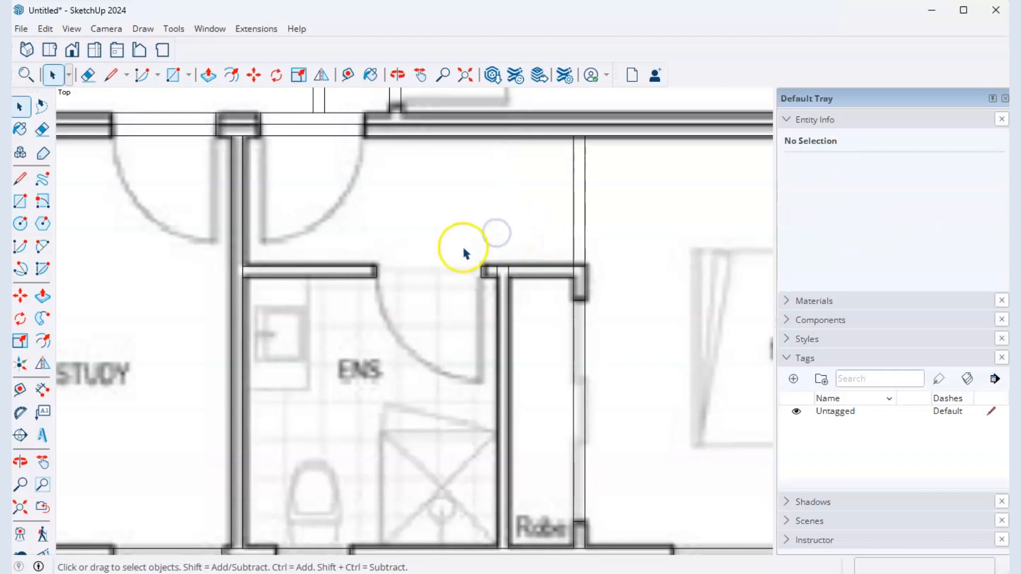
pyautogui.click(574, 230)
pyautogui.press('Delete')
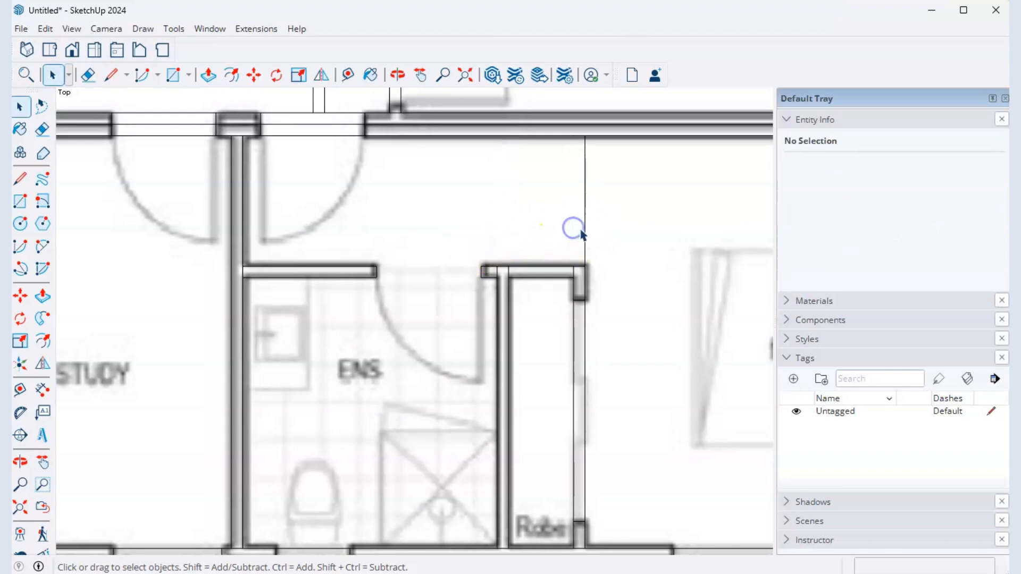
pyautogui.press('Delete')
pyautogui.click(573, 270)
pyautogui.press('Delete')
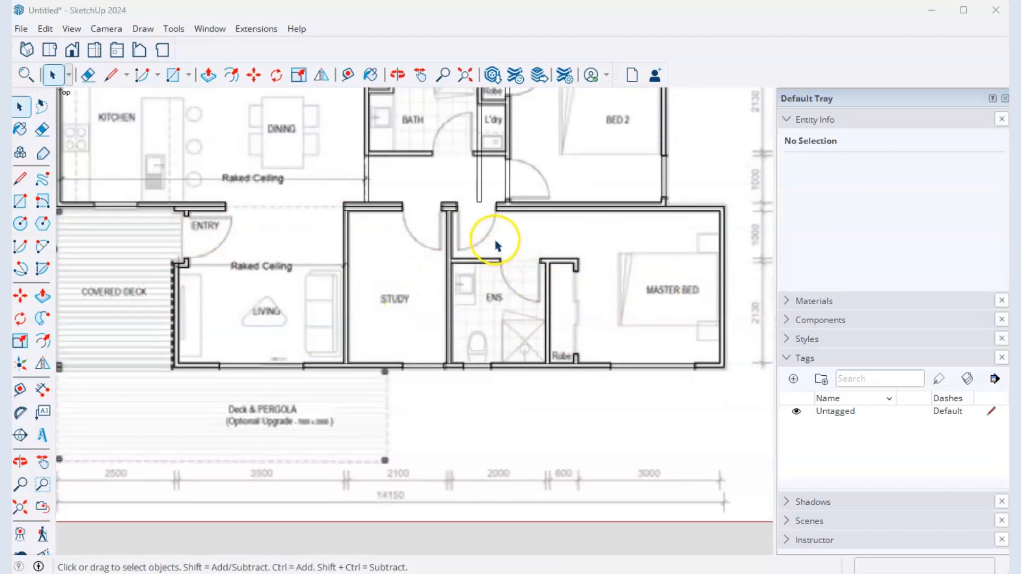
pyautogui.scroll(6, 565, 419)
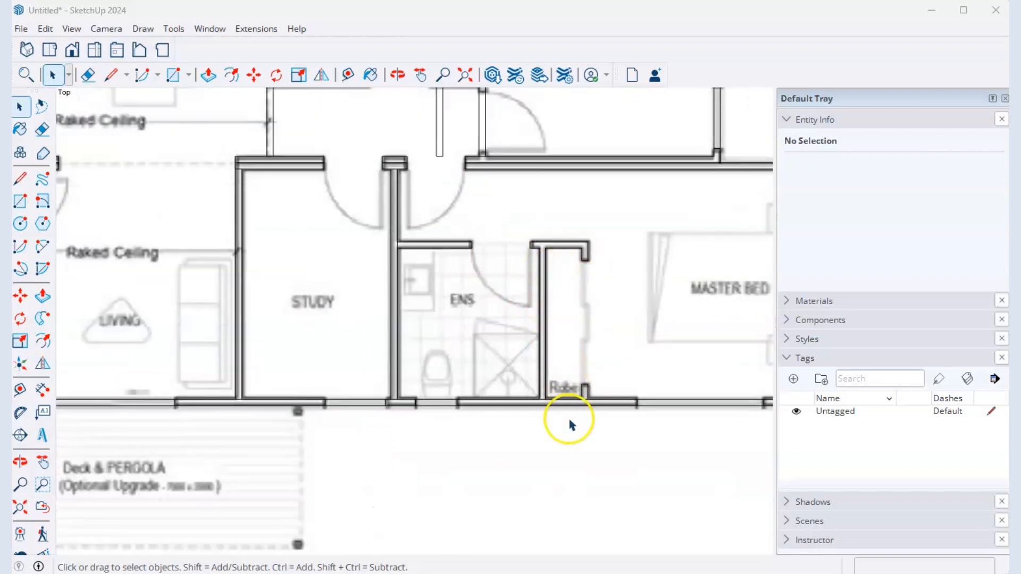
pyautogui.scroll(2, 534, 393)
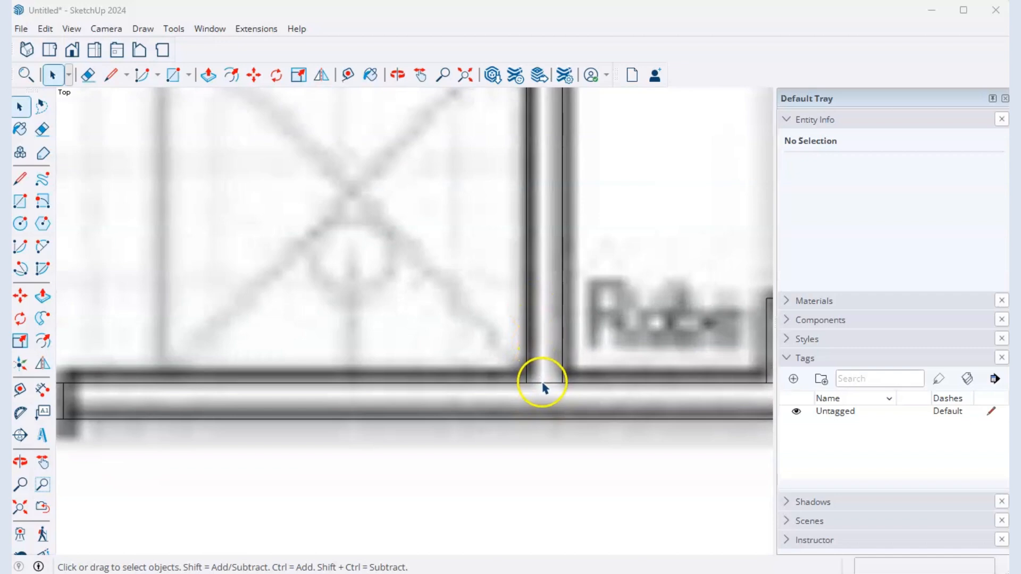
pyautogui.scroll(-3, 543, 385)
pyautogui.scroll(-5, 520, 398)
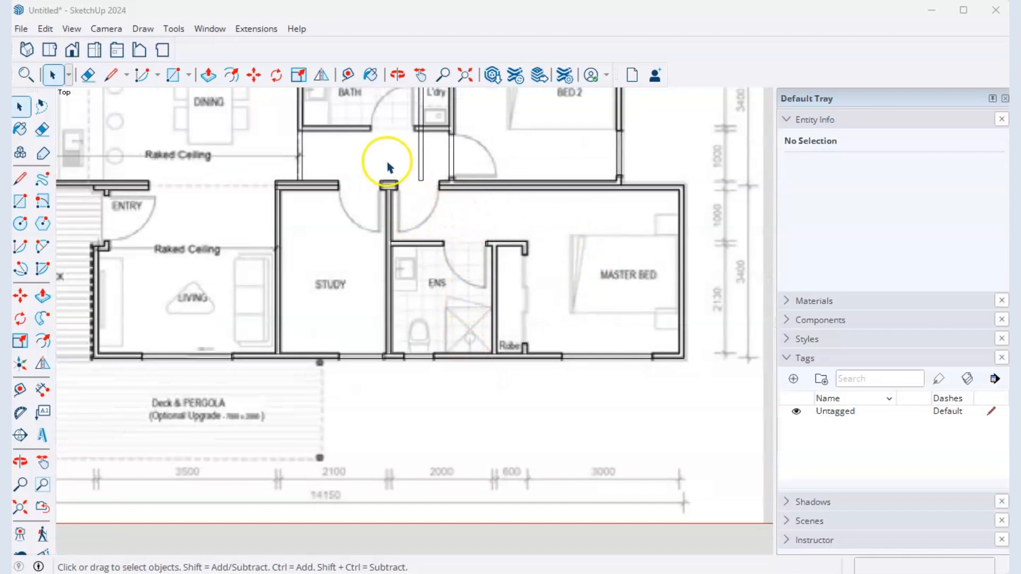
pyautogui.scroll(-3, 278, 461)
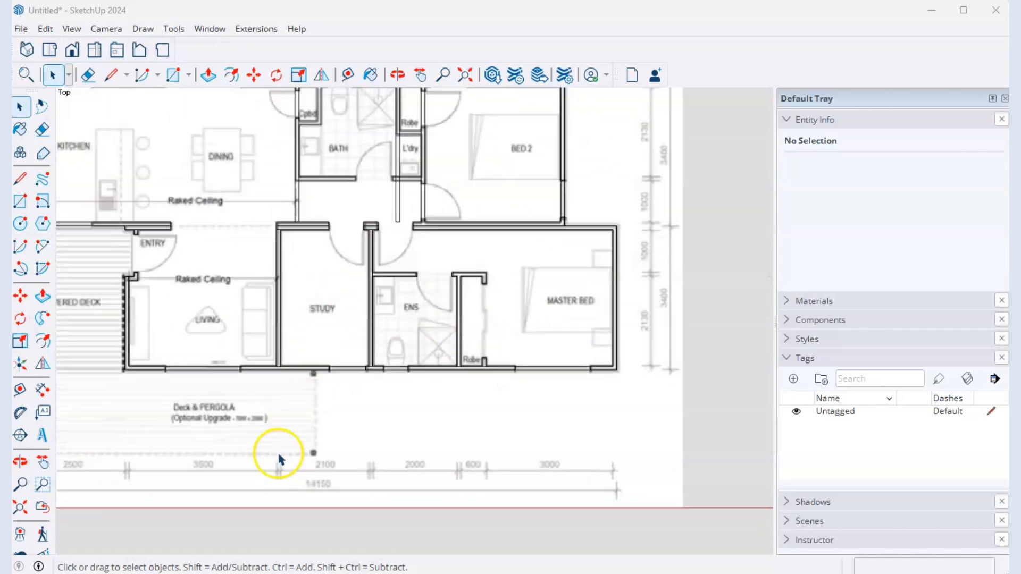